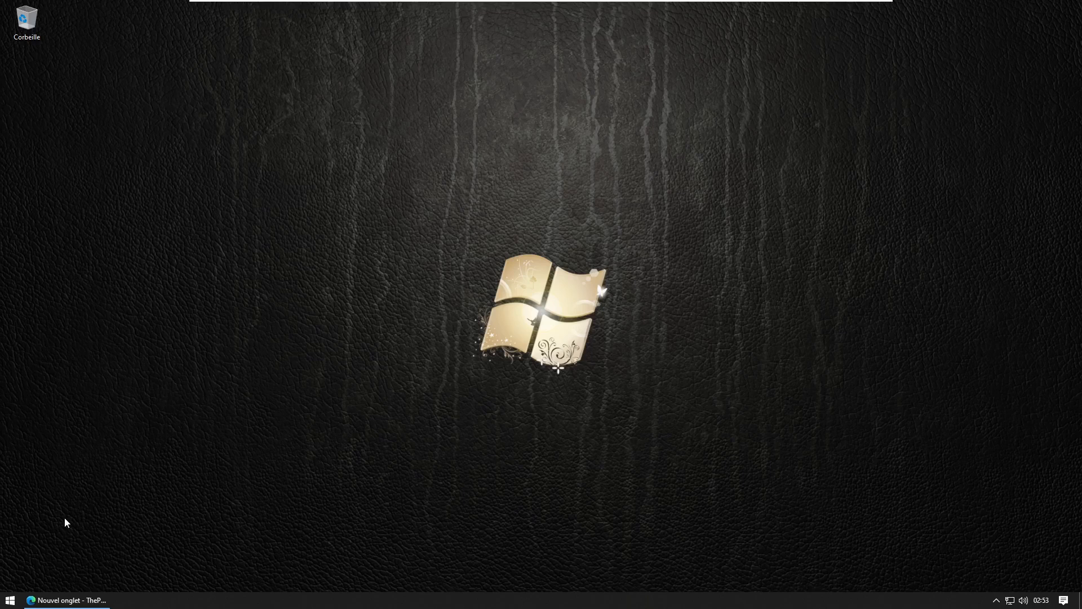
Step: Open the Contacts app, then make its window slightly smaller and move it a little lower on the desktop
click(10, 600)
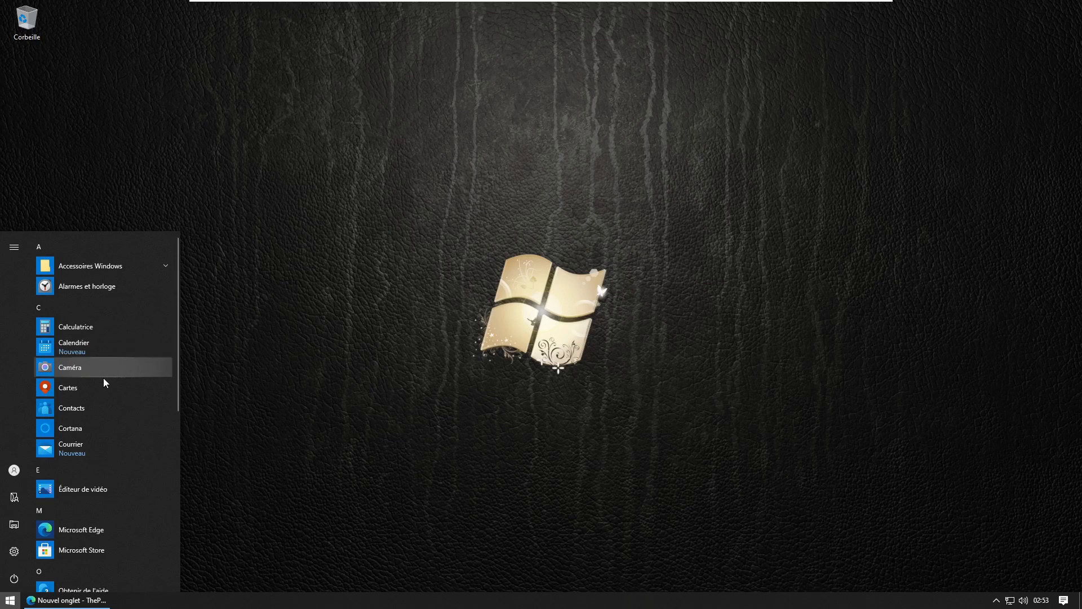
scroll(123, 449, down, 3)
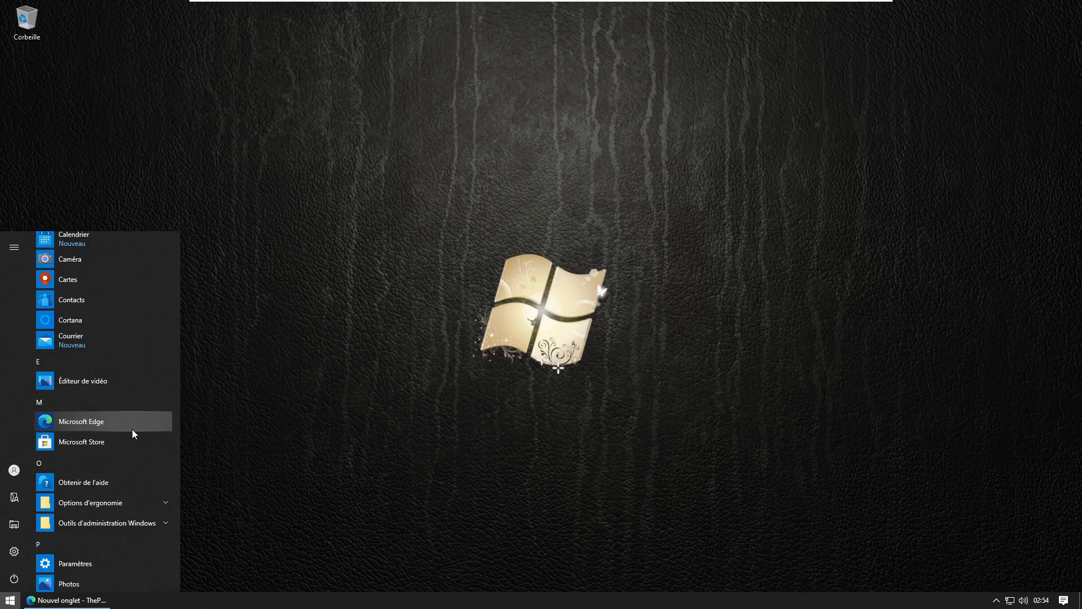
scroll(147, 412, up, 3)
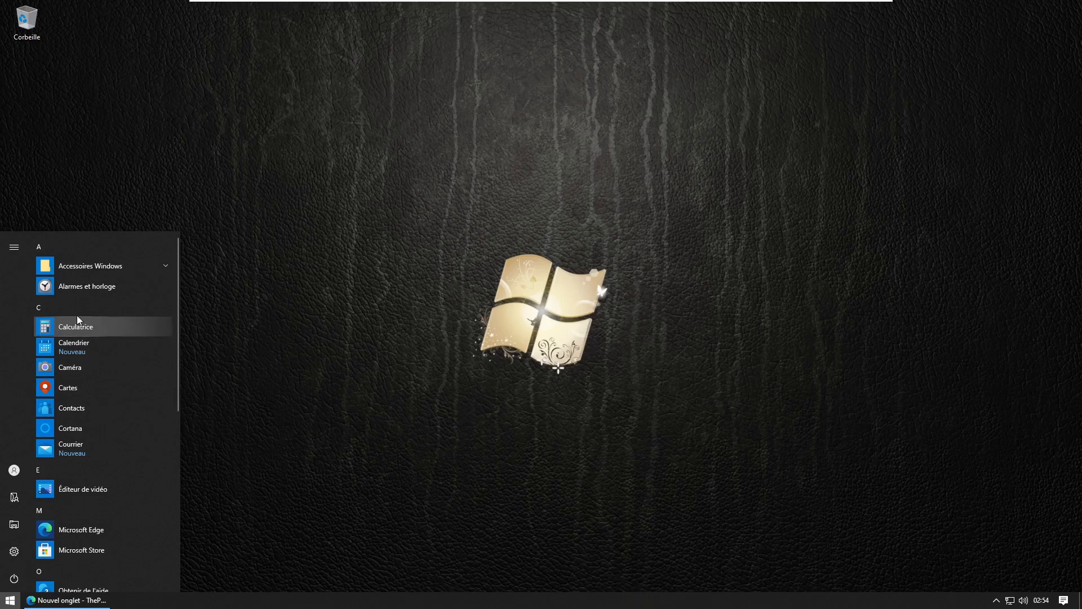
click(86, 407)
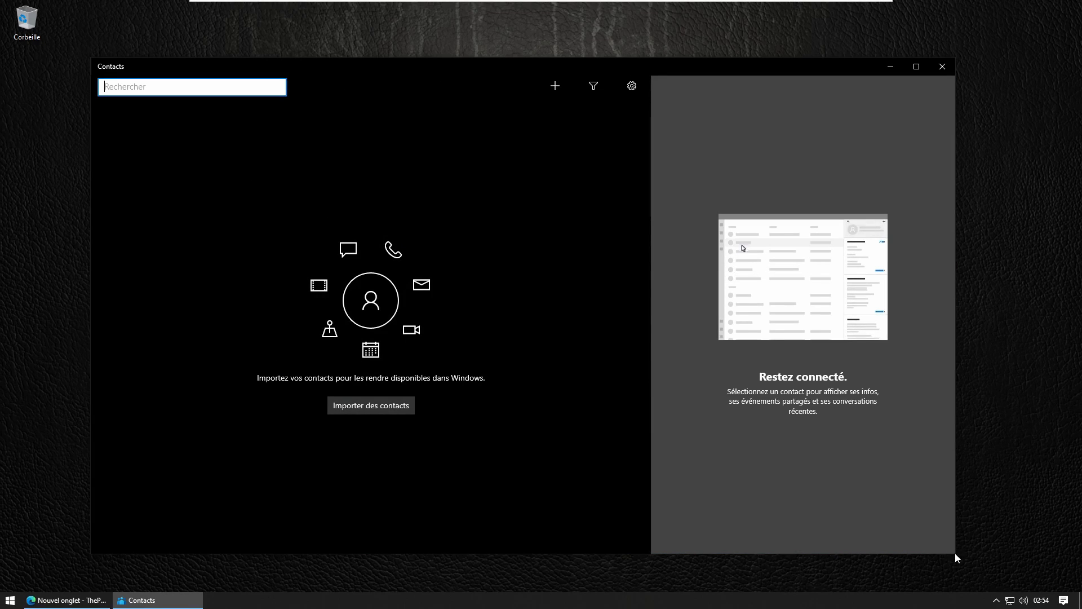
drag(955, 552, 916, 523)
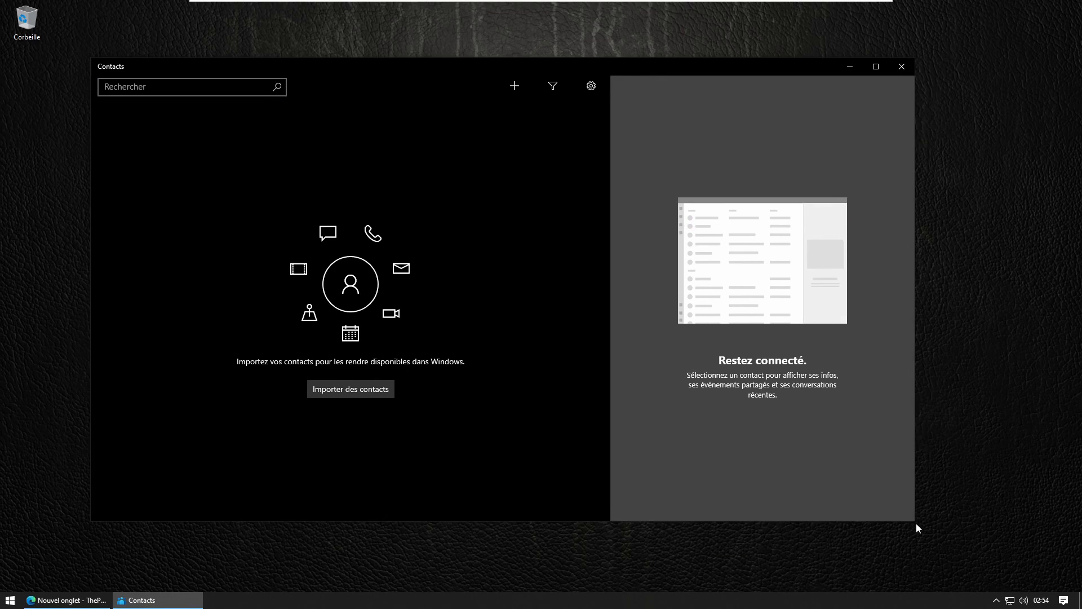
drag(645, 66, 647, 75)
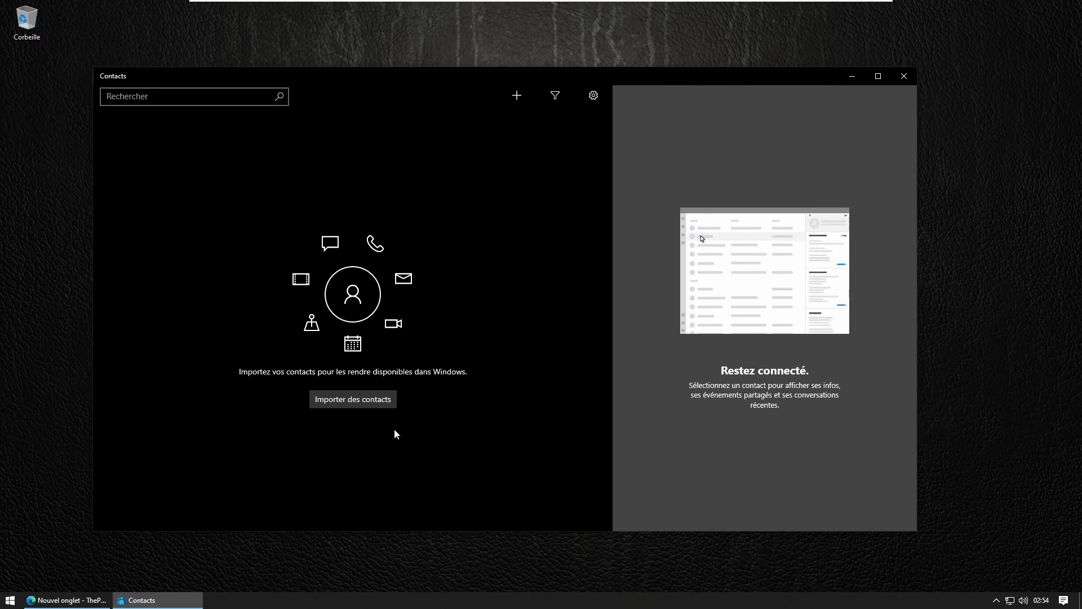
Step: Start a new contact and examine the extra phone, e-mail, address and other field types it offers without adding any
click(518, 94)
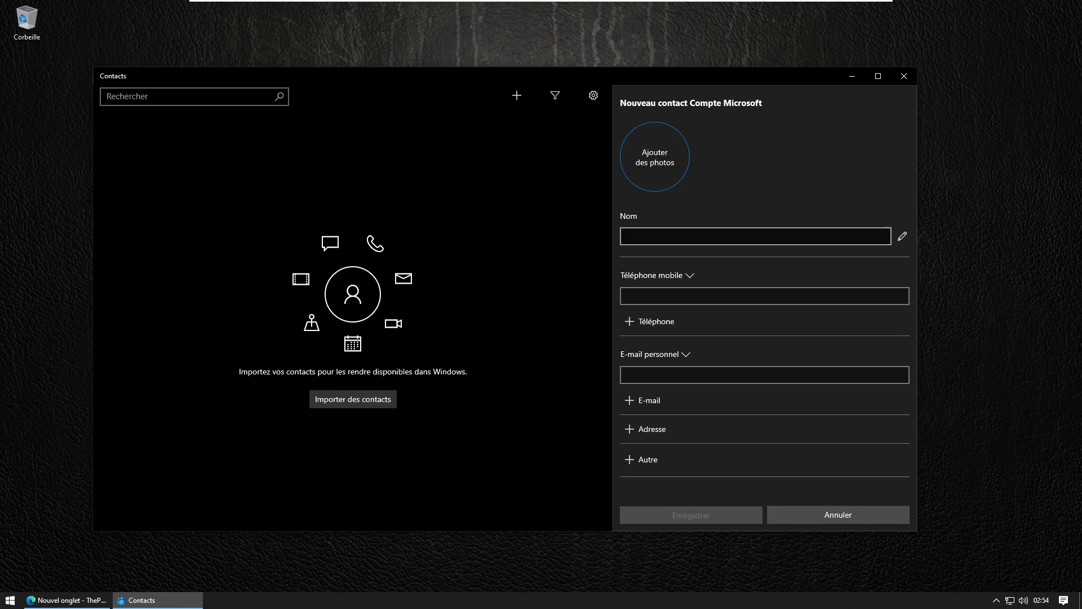
click(635, 326)
click(526, 308)
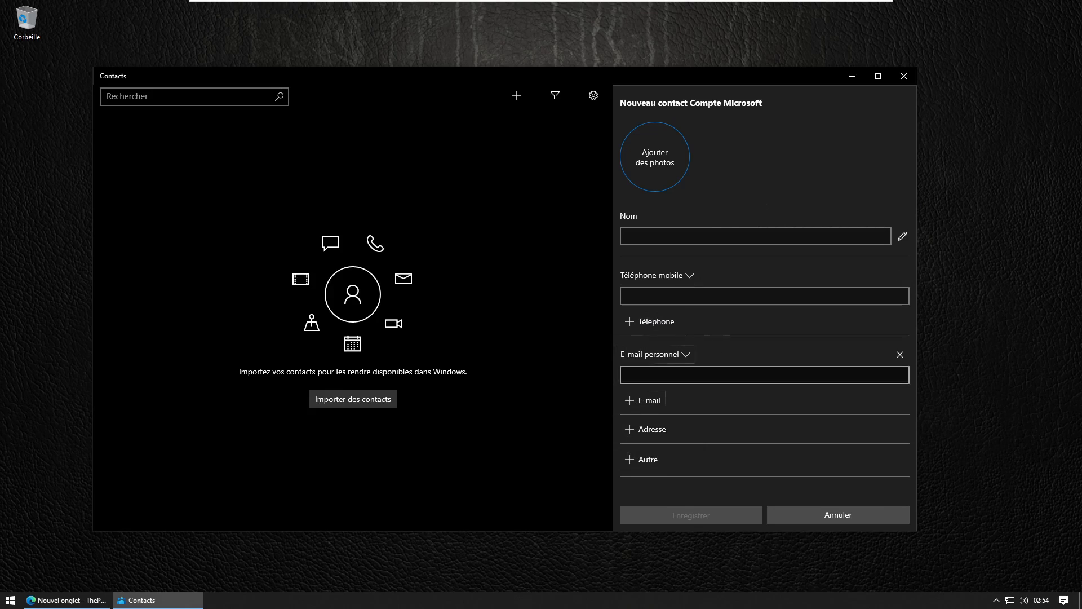
click(643, 400)
click(528, 380)
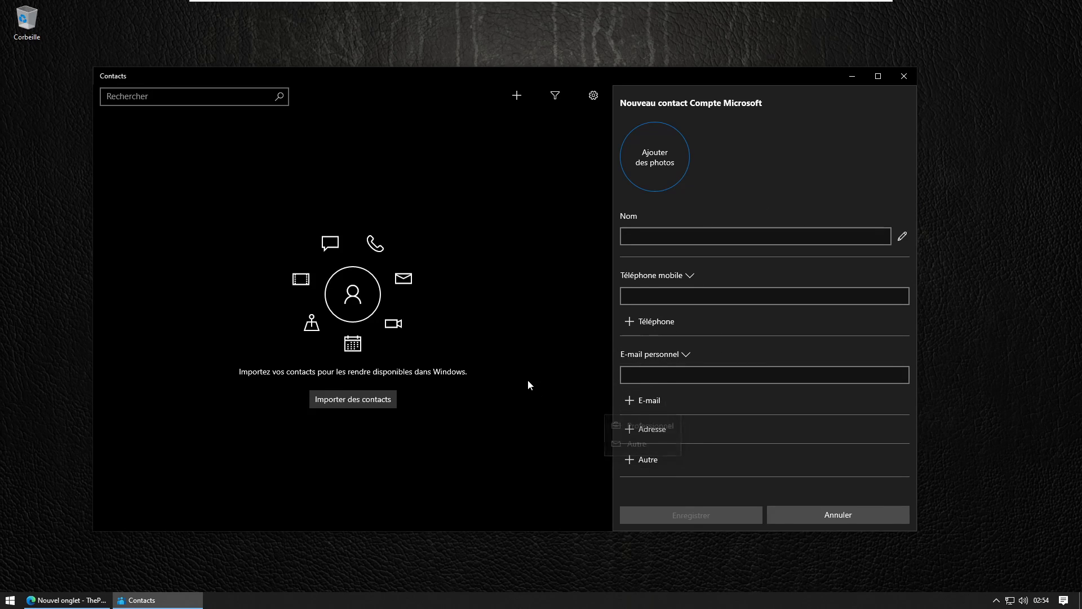
click(666, 438)
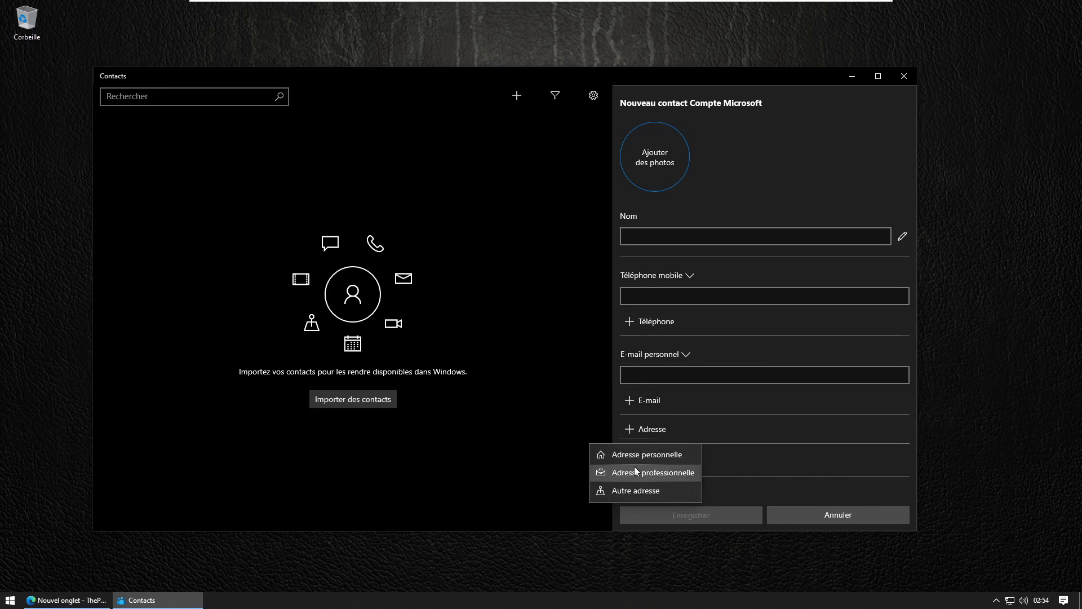
click(548, 322)
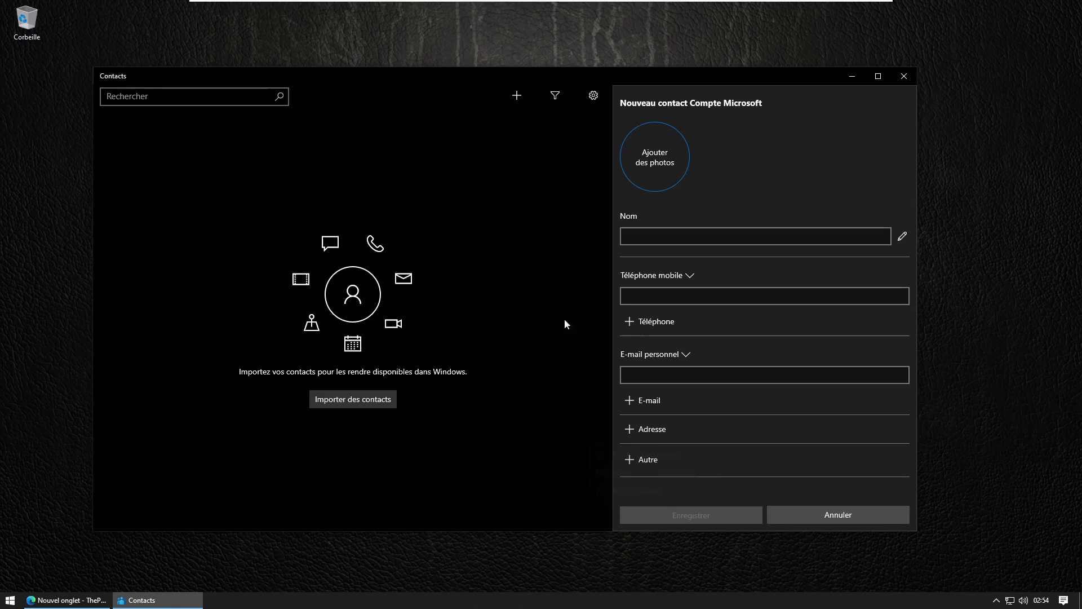
click(633, 459)
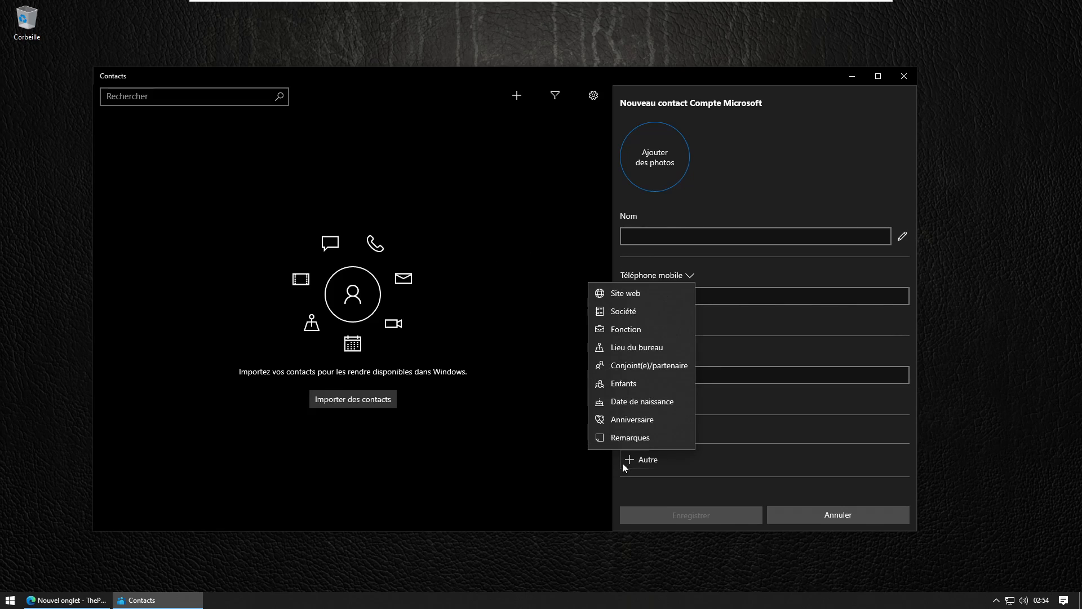
click(553, 184)
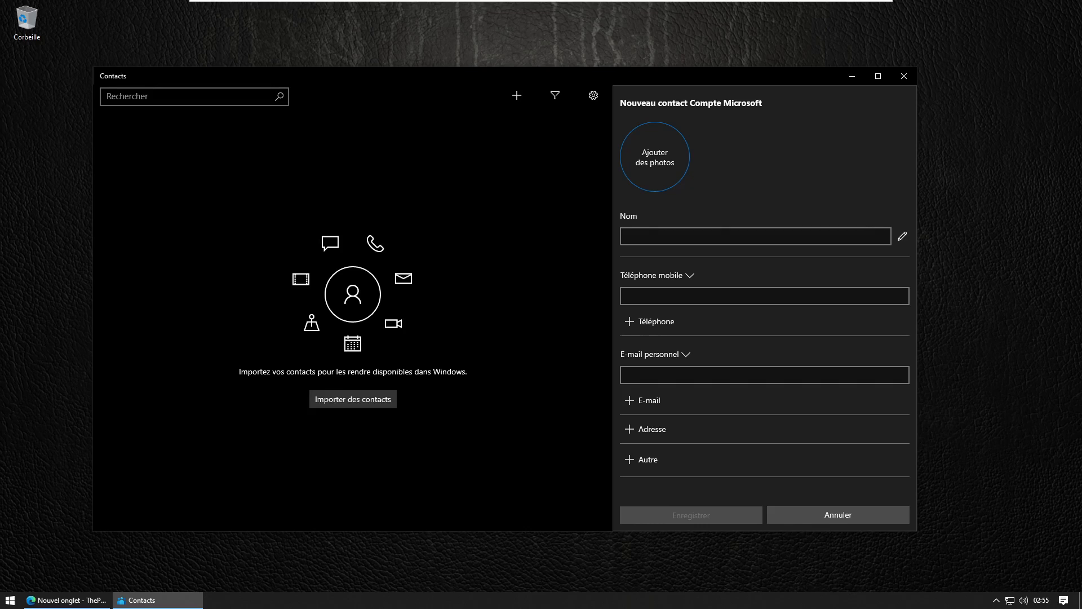
Step: Name the new contact "Mon autre moi", paste the contact's personal e-mail address and save the contact
click(714, 231)
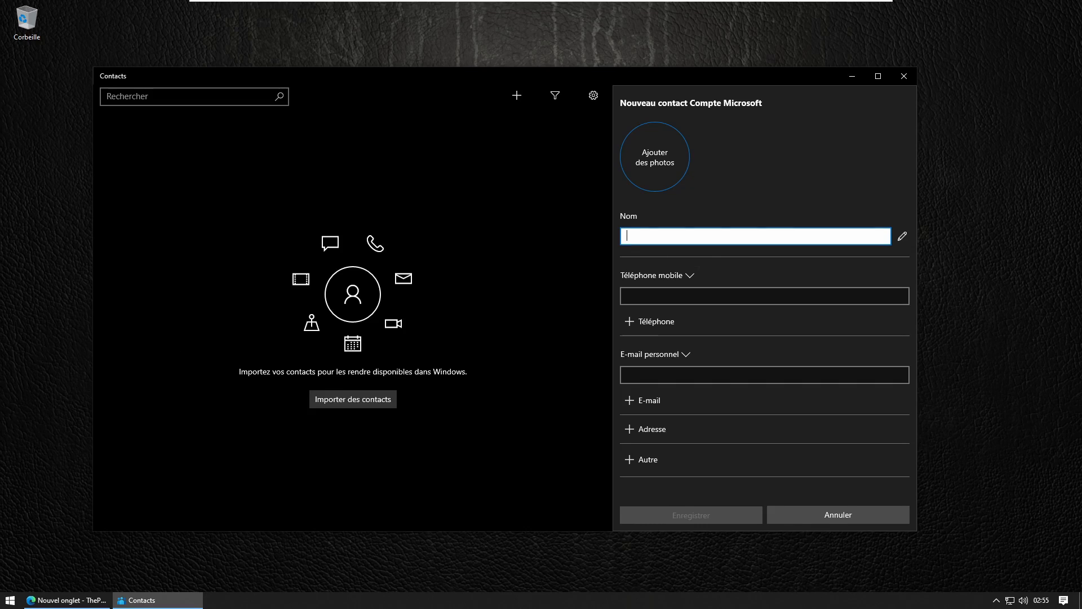
text(Mon autre moi)
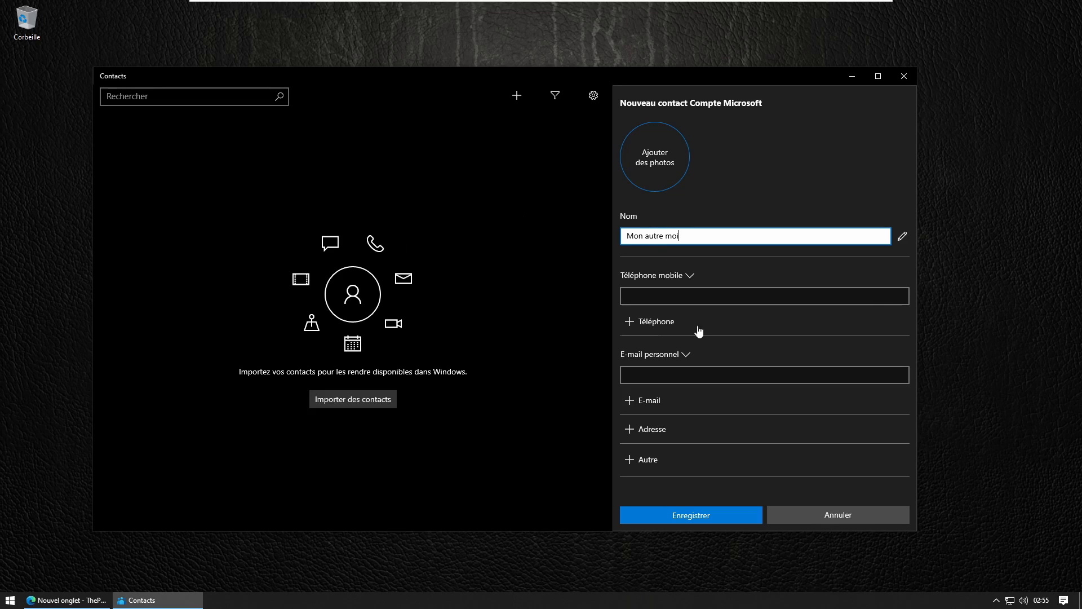
click(688, 373)
key(ctrl+v)
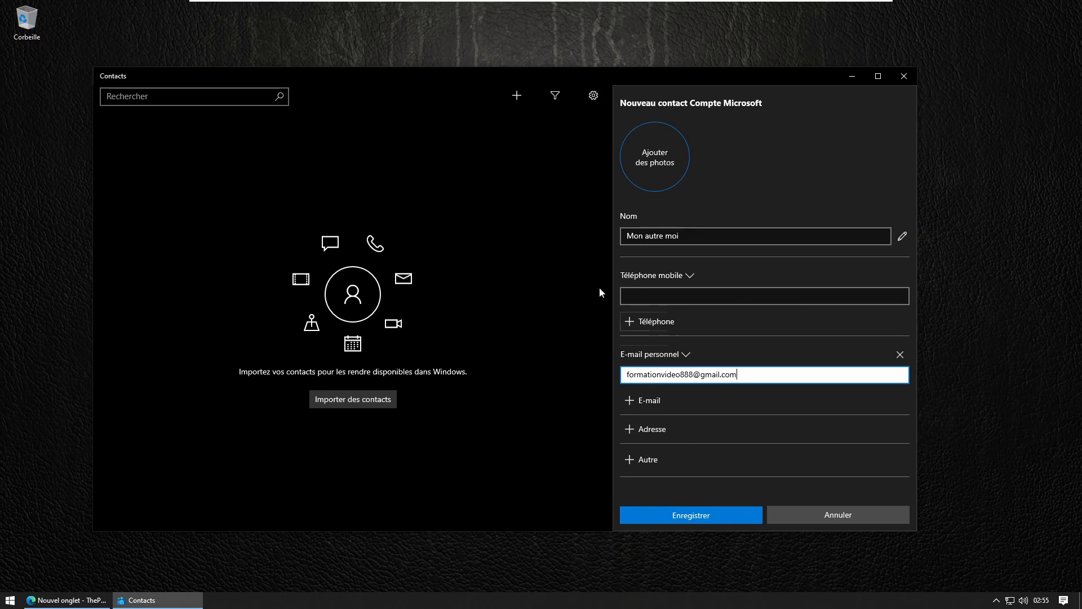
click(698, 513)
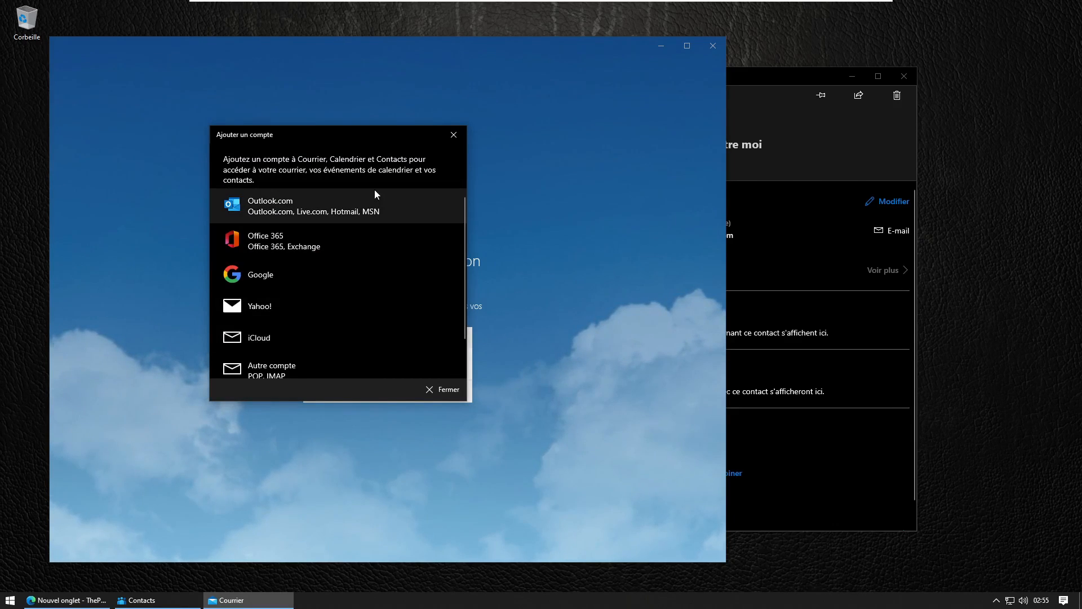
Step: Dismiss the add-account prompt, close the Mail app and open the settings of Contacts
click(455, 136)
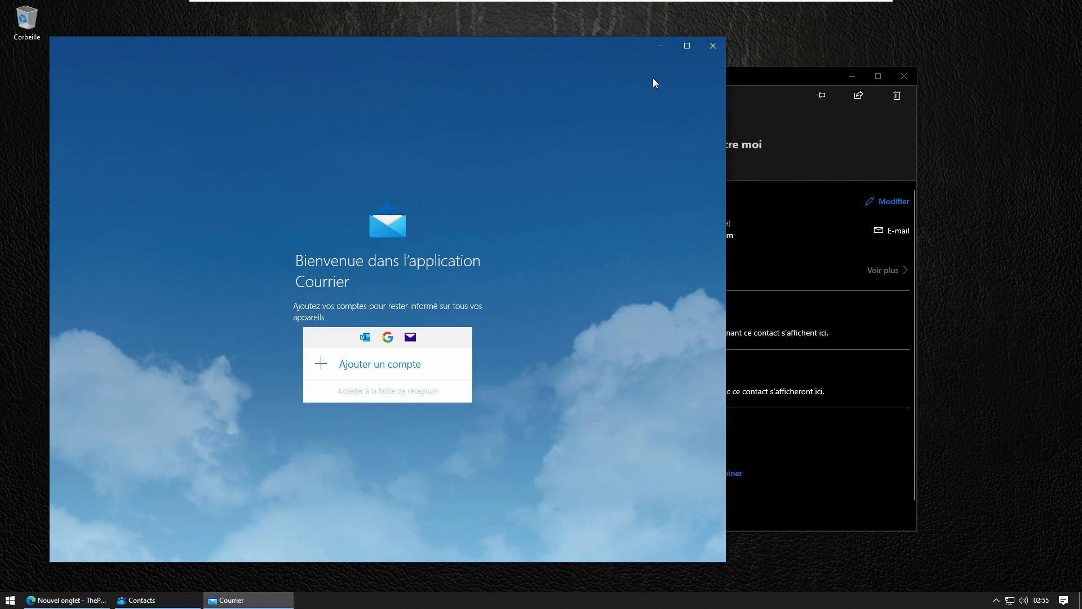
click(713, 45)
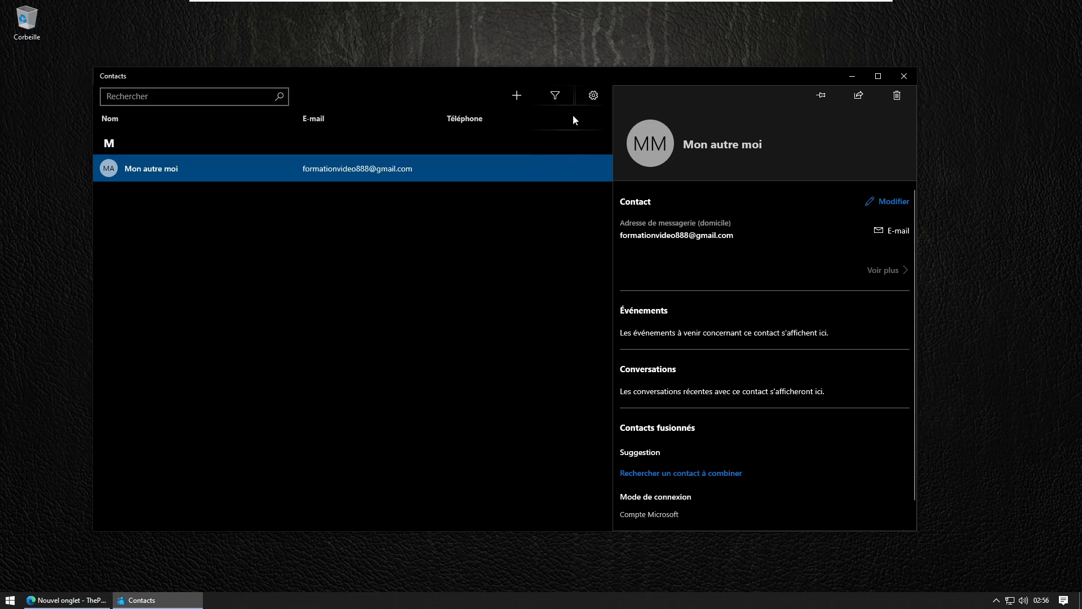
click(591, 93)
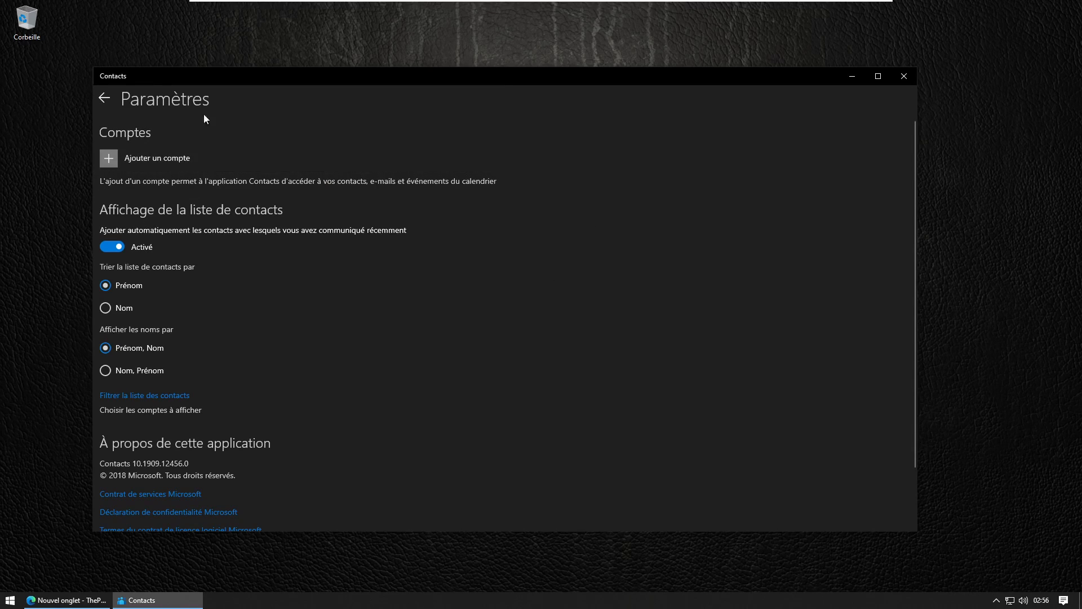
Step: Check the e-mail and app accounts registered in Windows Settings, and close Windows Settings to return to Contacts
right_click(10, 599)
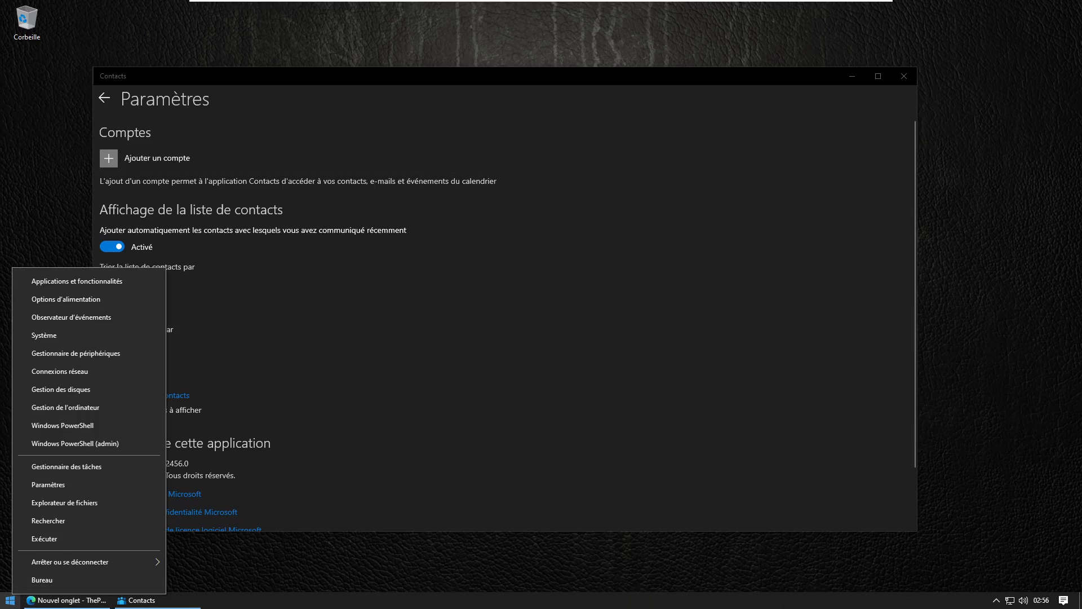
click(64, 486)
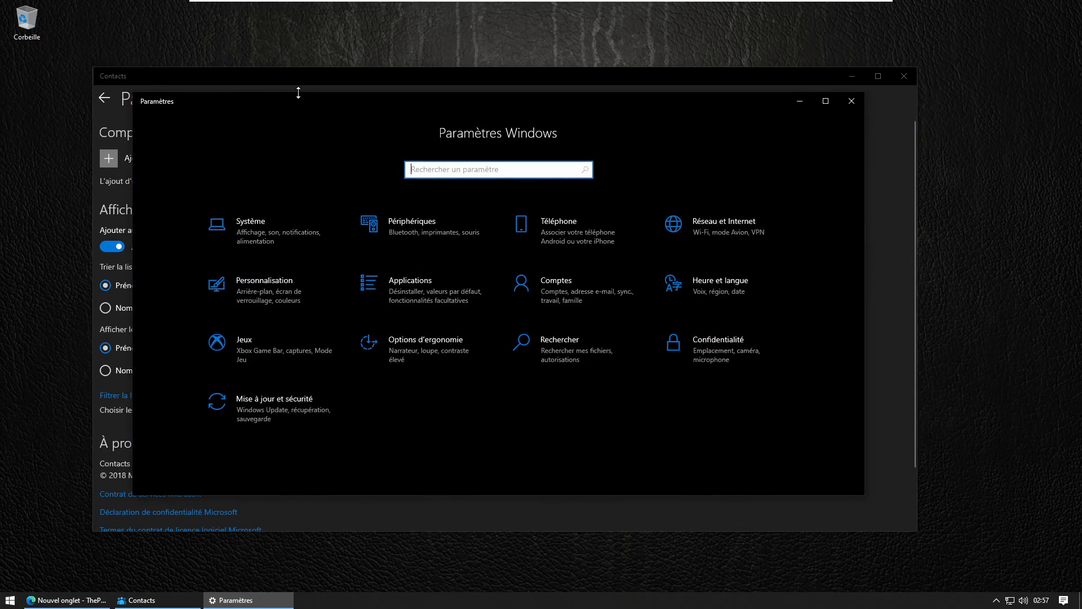
click(574, 290)
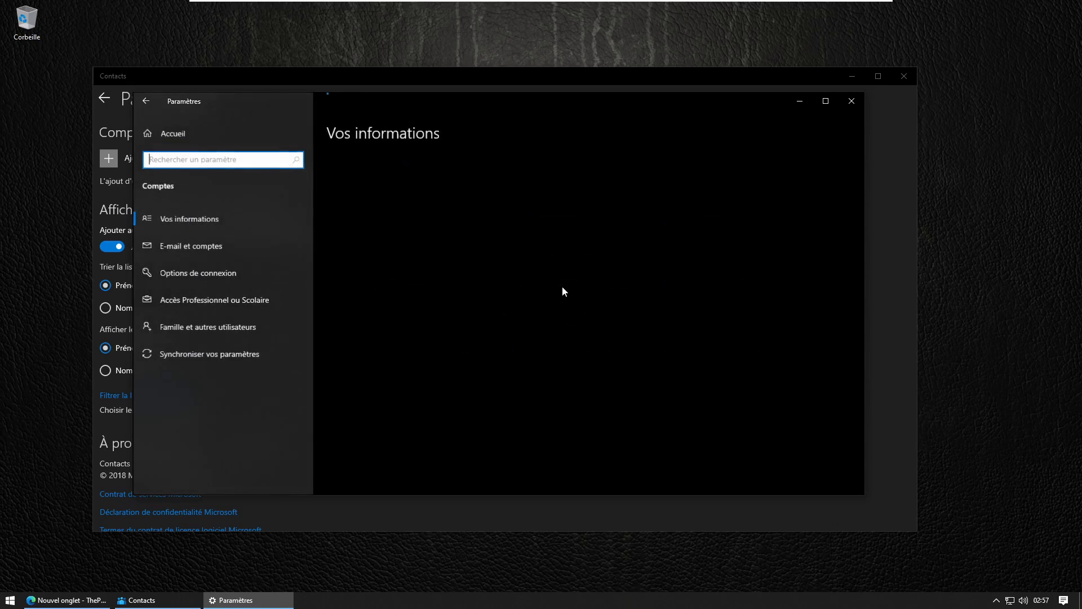
click(202, 247)
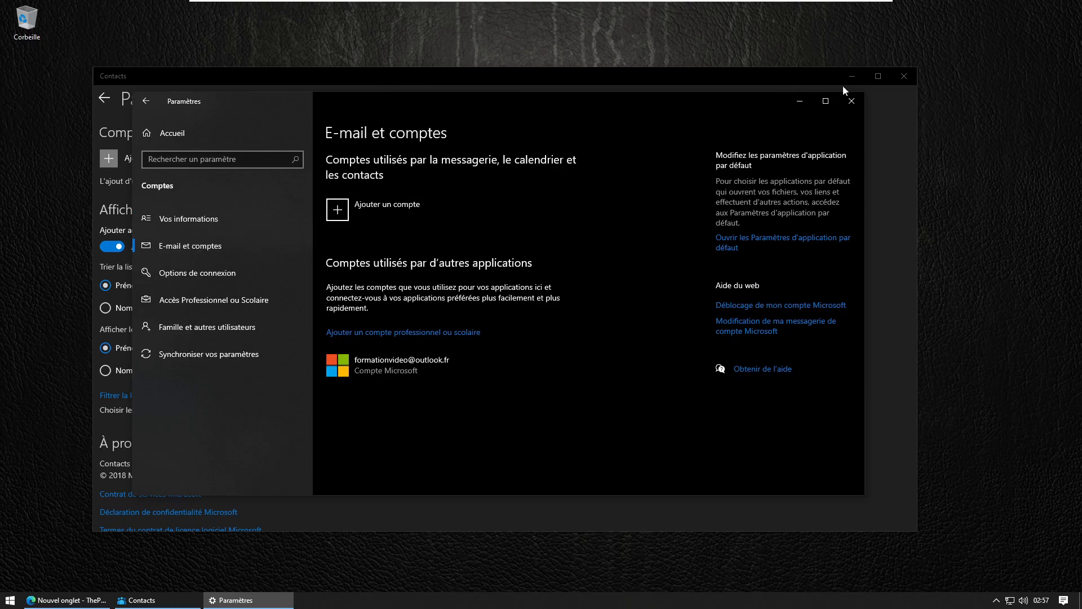
click(852, 102)
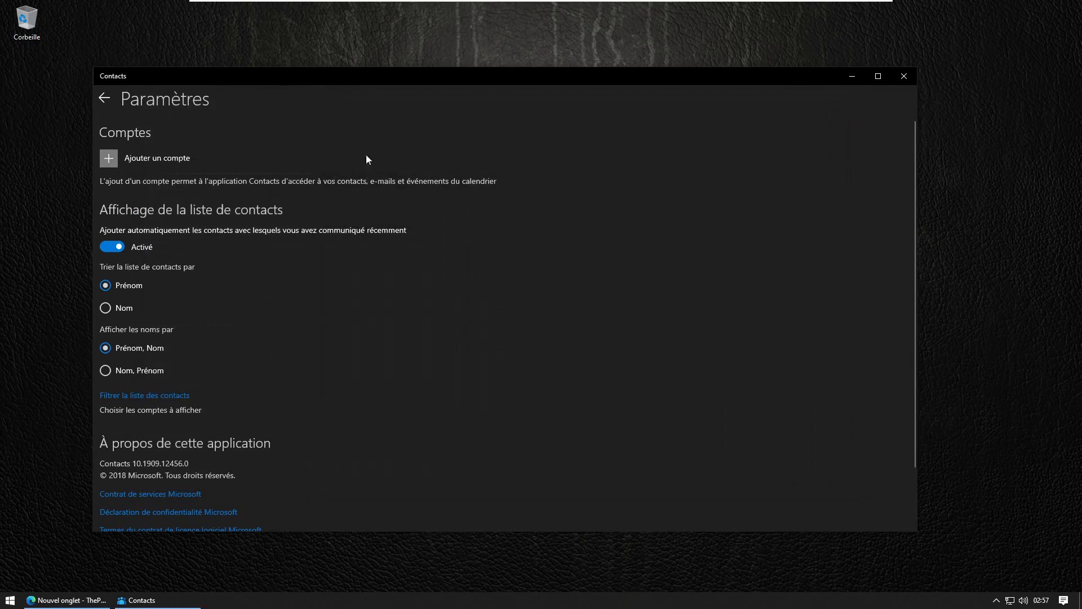
Step: Start adding an account in Contacts, examine the account types under Configuration avancée, and cancel back to the provider list
click(142, 160)
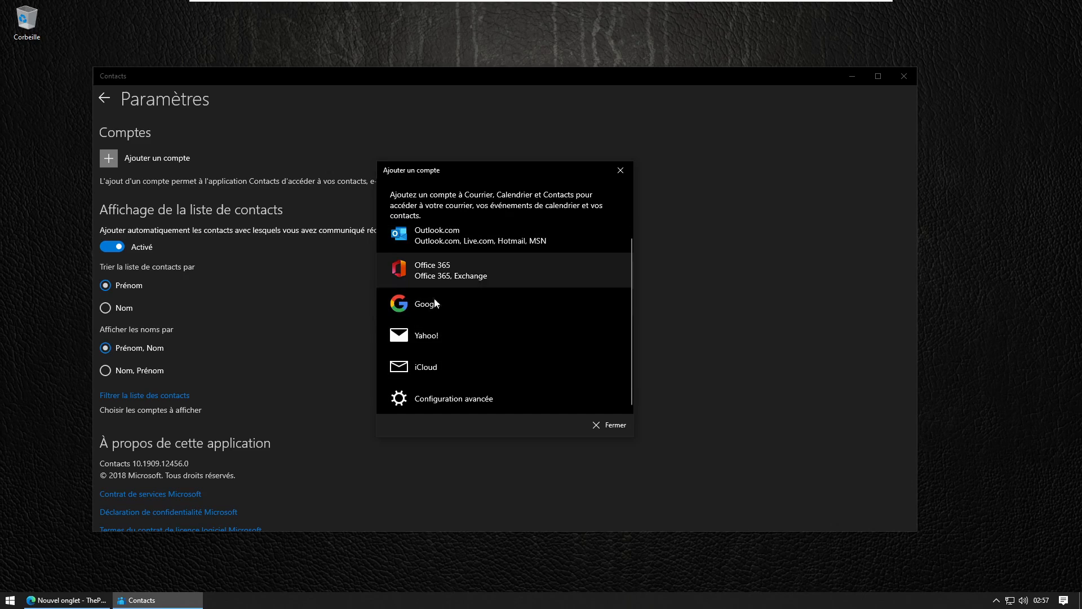
click(429, 398)
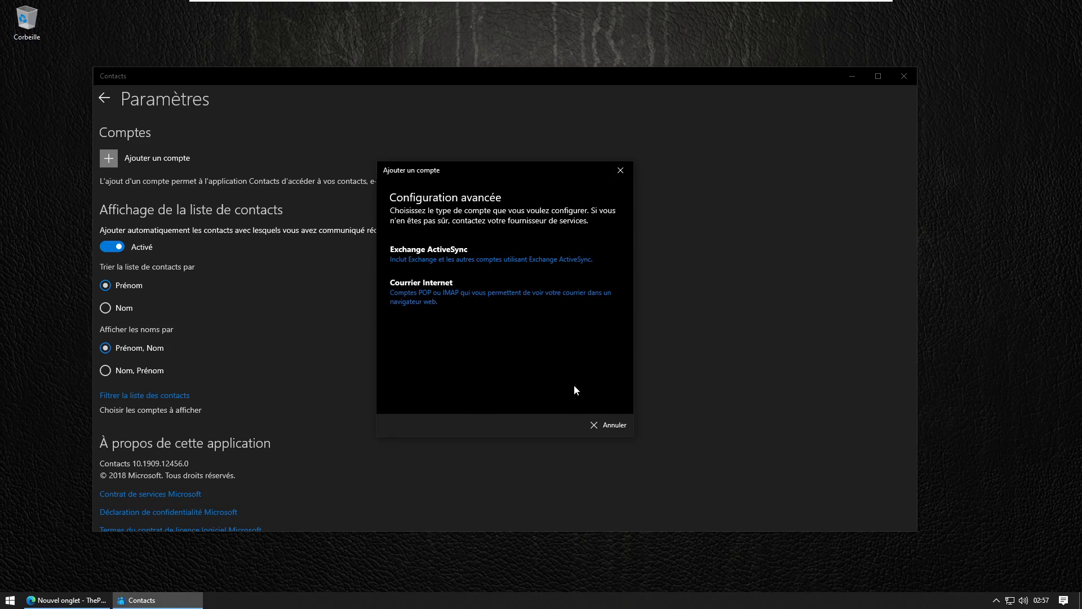
click(593, 423)
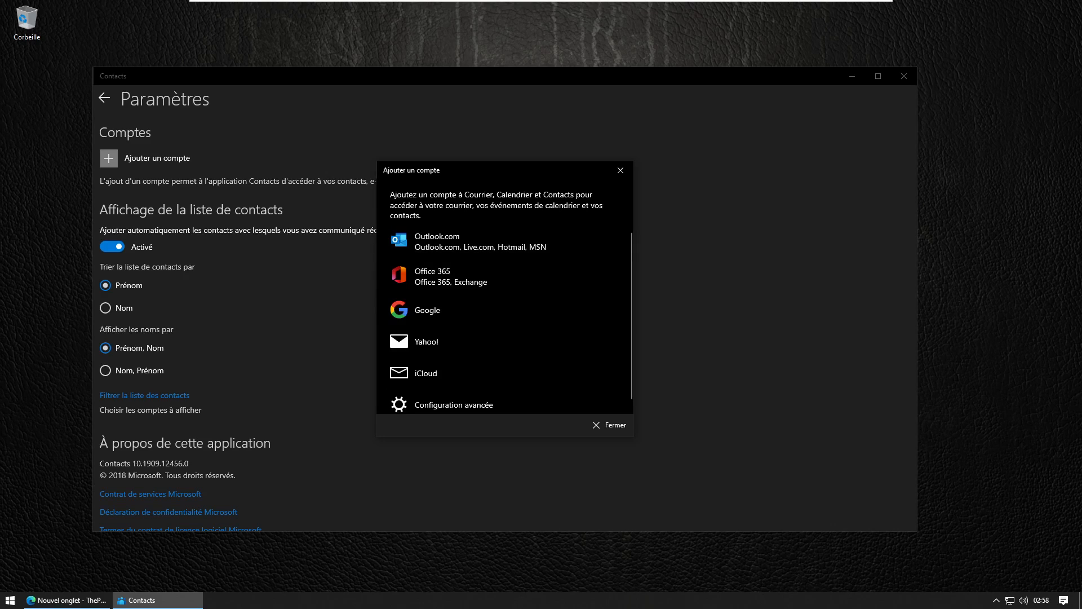
Step: View the Outlook.com sign-in page for using a different Microsoft account, and close it without signing in
click(467, 243)
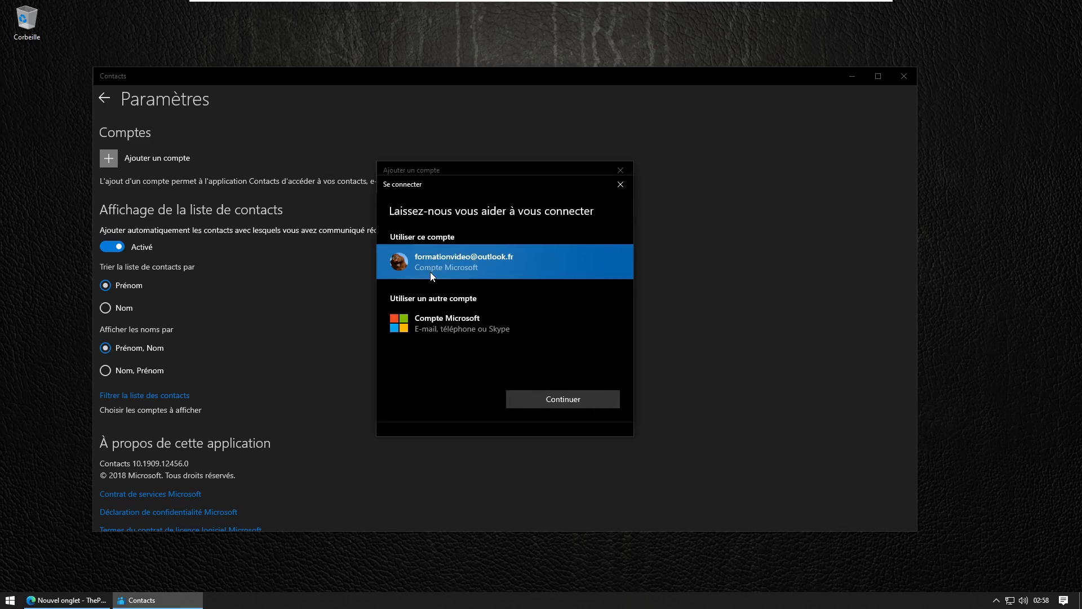
click(459, 329)
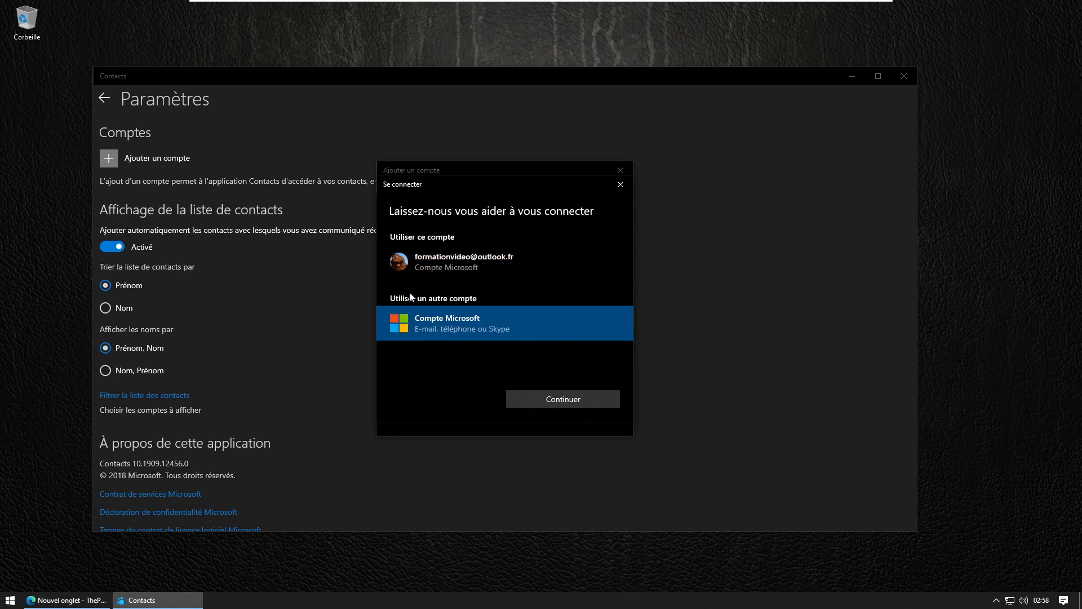
click(587, 397)
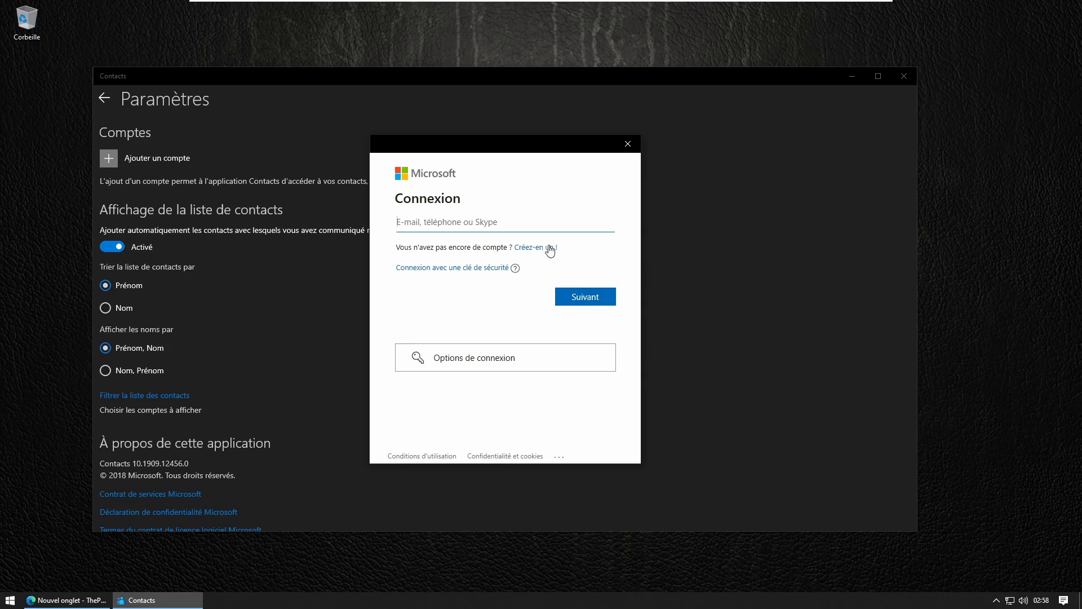
click(627, 144)
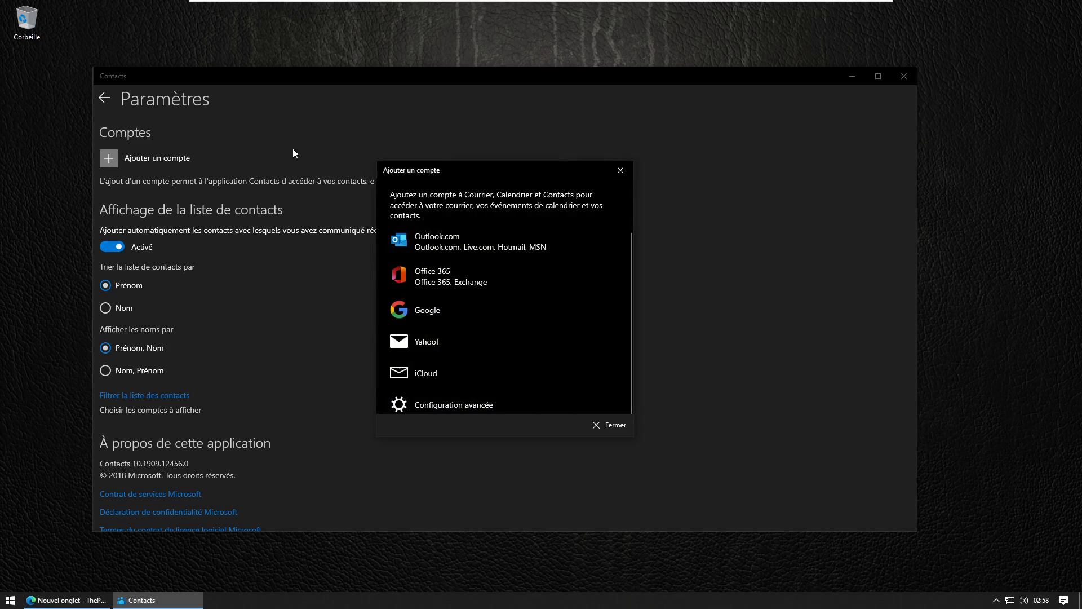
Step: Add an Outlook.com account to Contacts using the Microsoft account already registered on the computer, and close the setup dialog
click(460, 232)
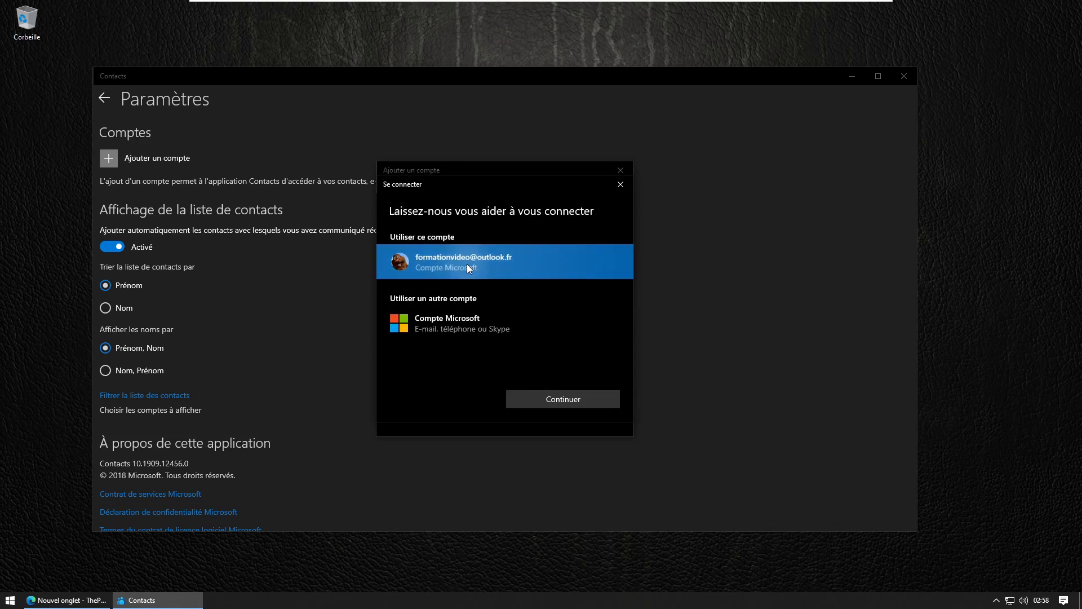
click(591, 396)
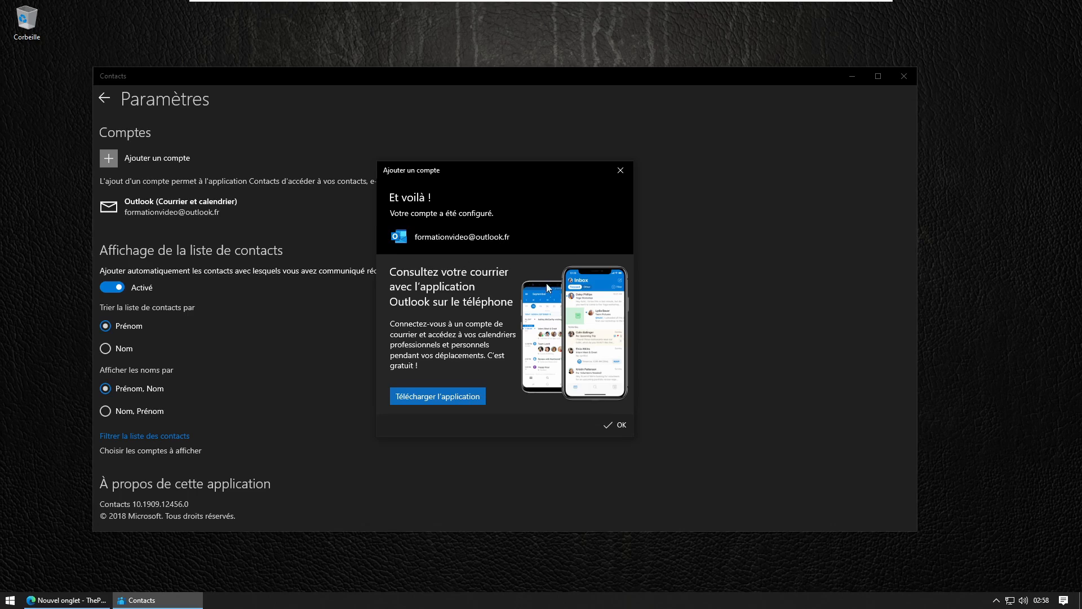
click(620, 170)
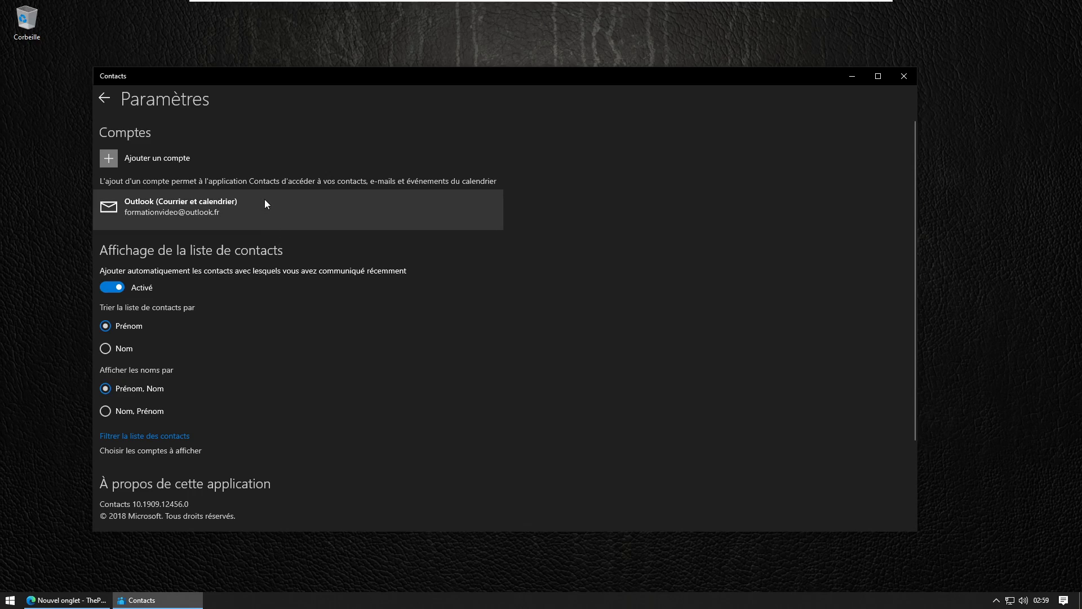
Step: Return from the settings to the contact list, view the blank new-contact form, and display the existing contact's details
click(105, 98)
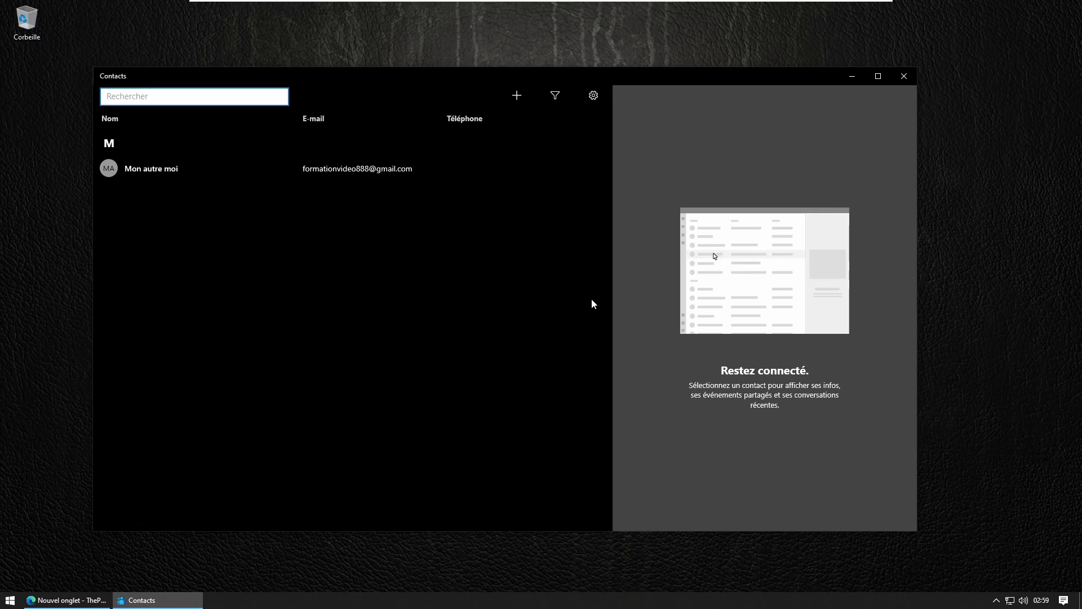
click(355, 248)
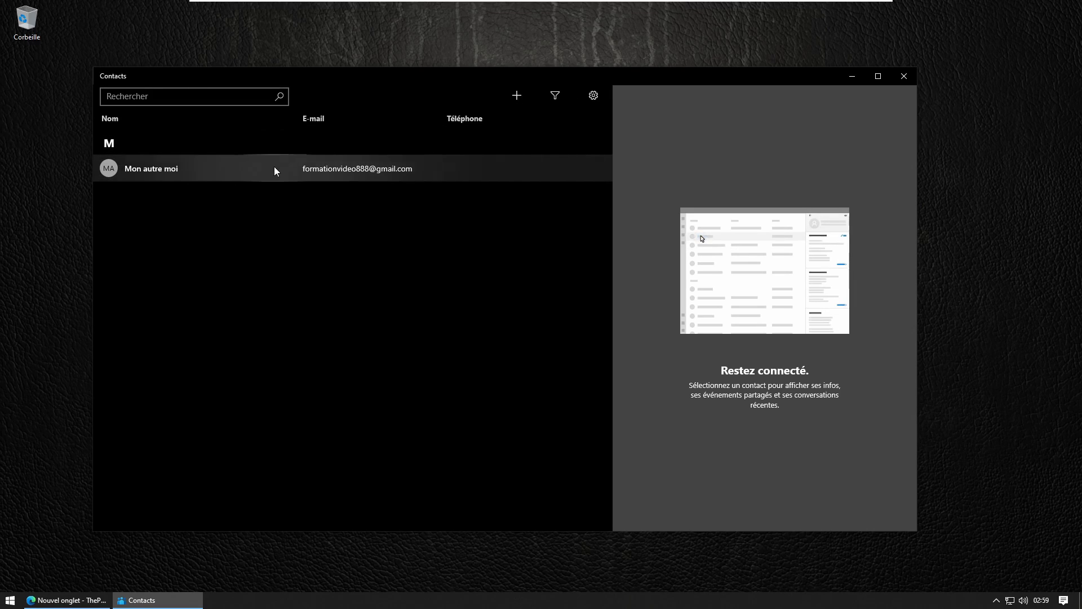
click(518, 93)
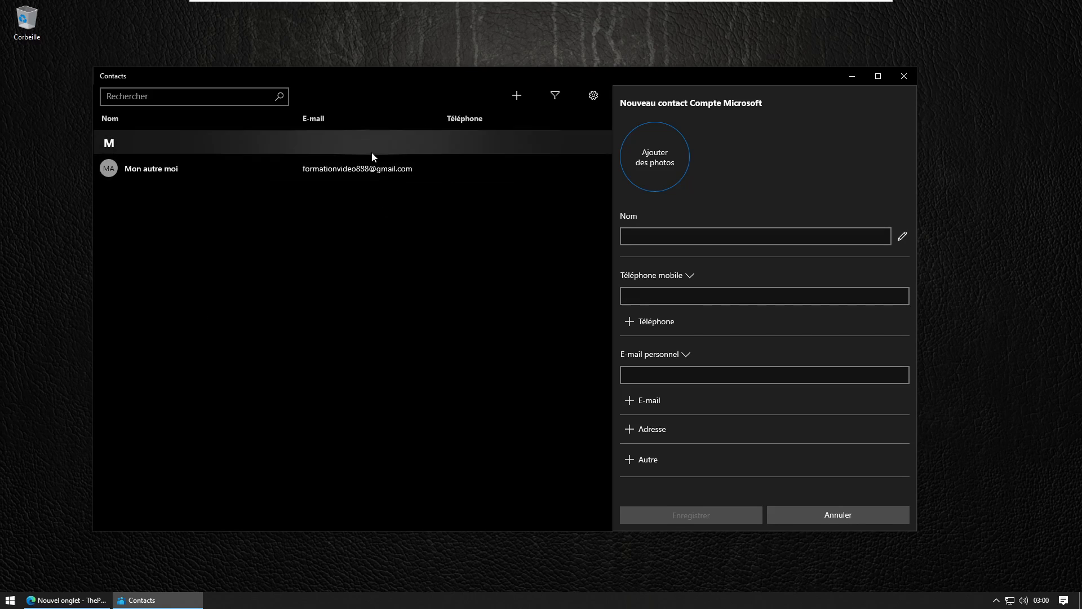
click(360, 177)
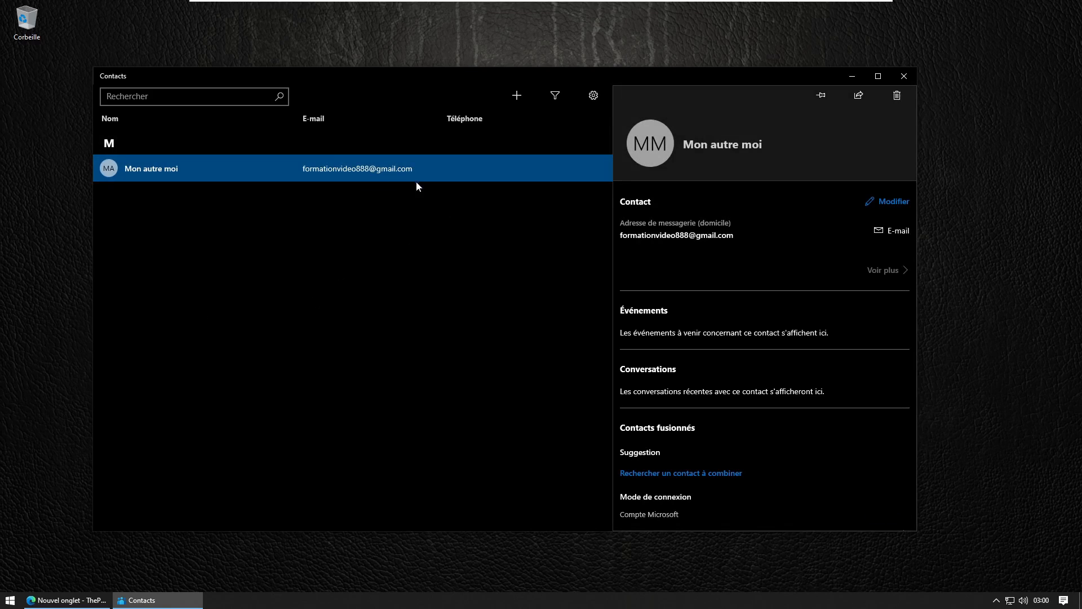
Step: Switch to the Edge browser and load outlook.com
click(65, 600)
click(243, 29)
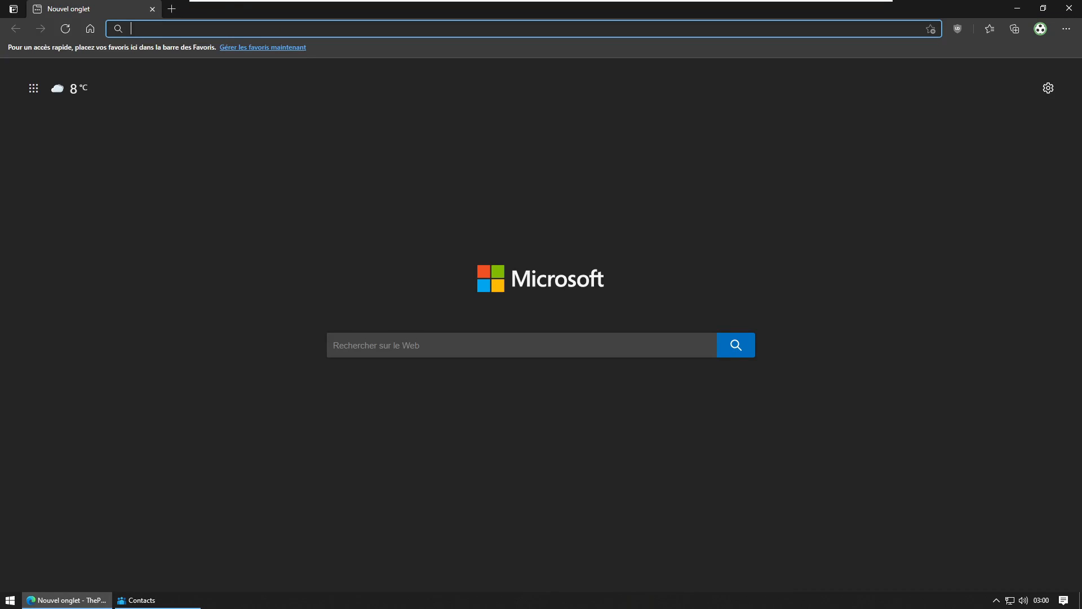
text(outlo)
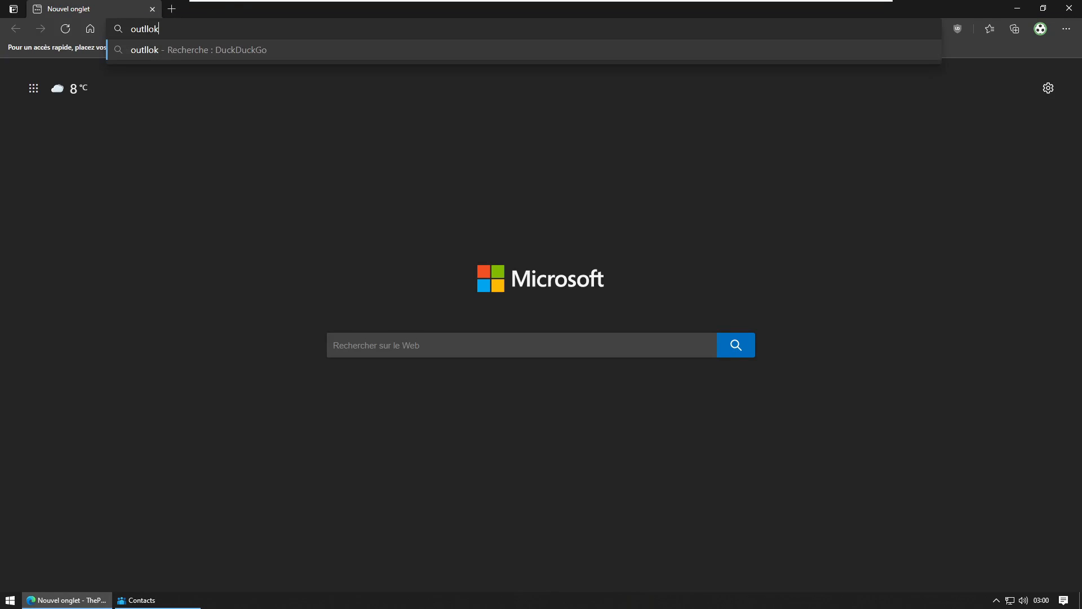
key(BackSpace)
text(ook.com)
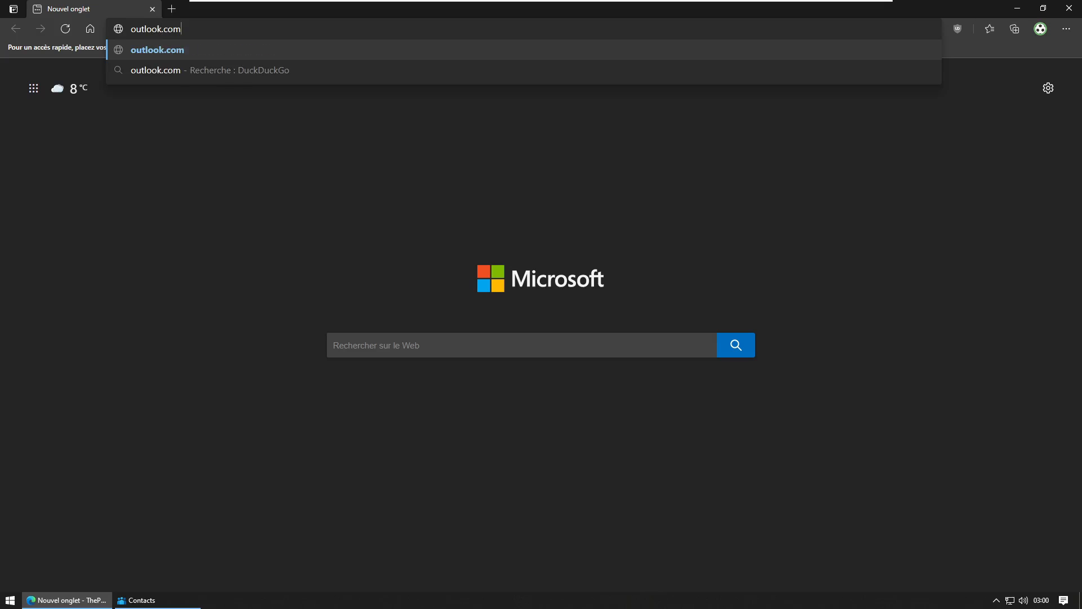
key(Return)
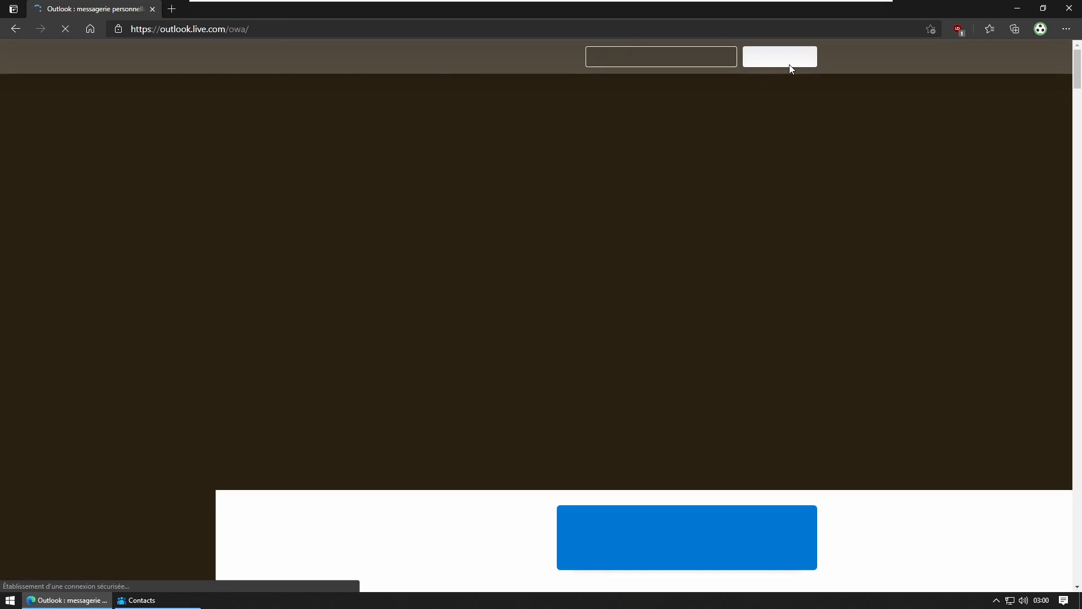
Step: Load google.fr, accept Google's terms, and open the account sign-in page
click(245, 28)
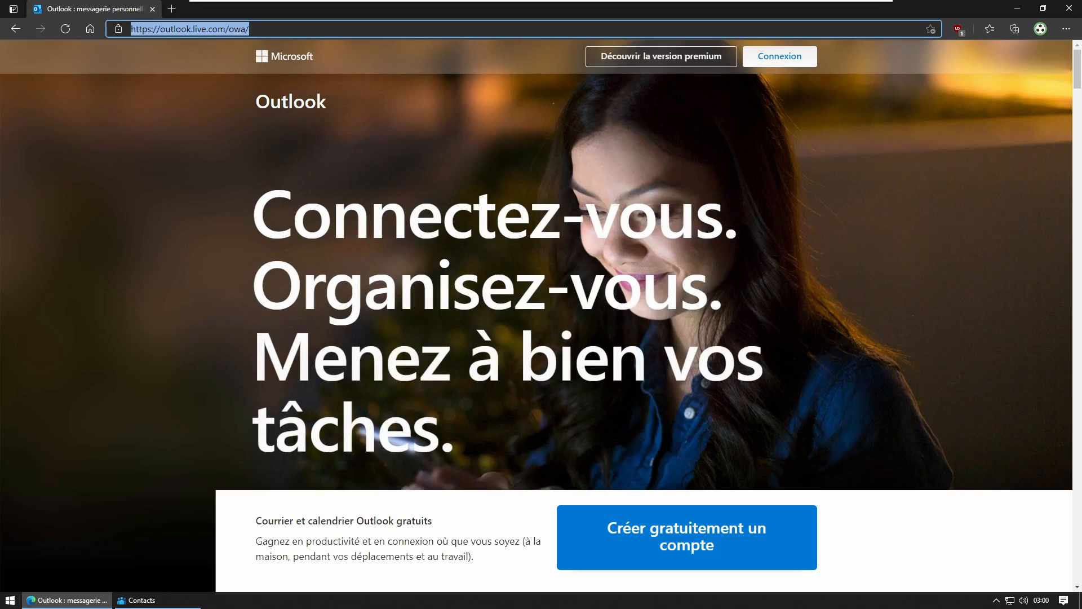
text(google.fr)
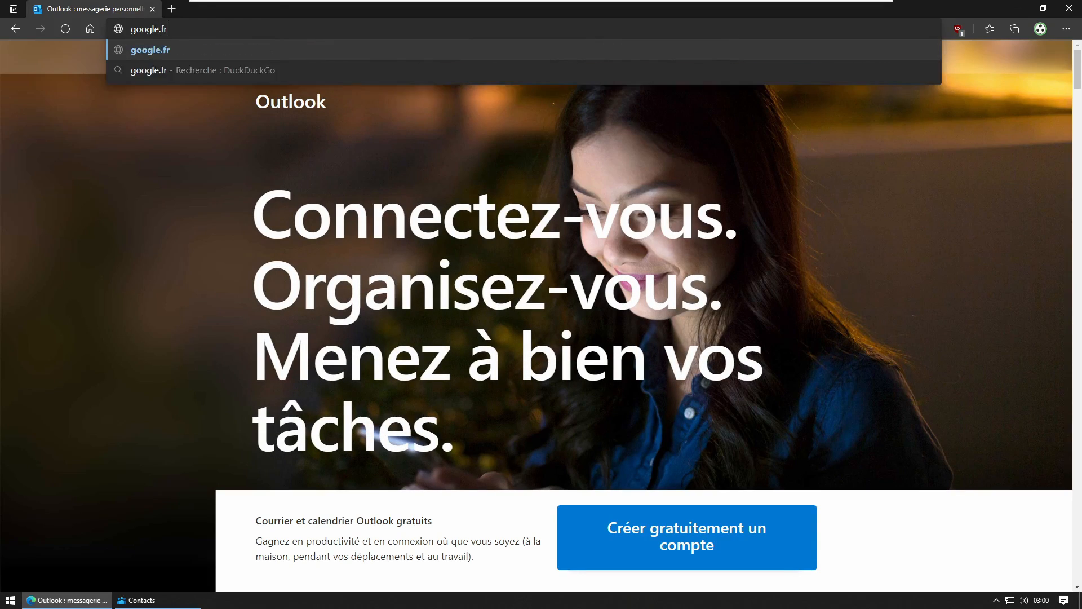
key(Return)
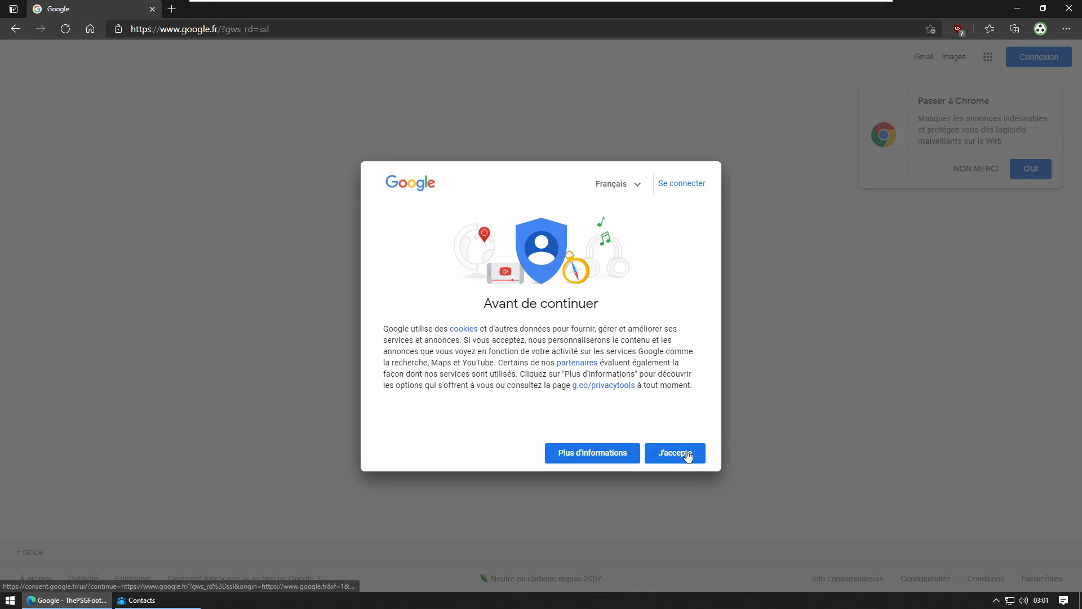
click(687, 454)
click(1040, 57)
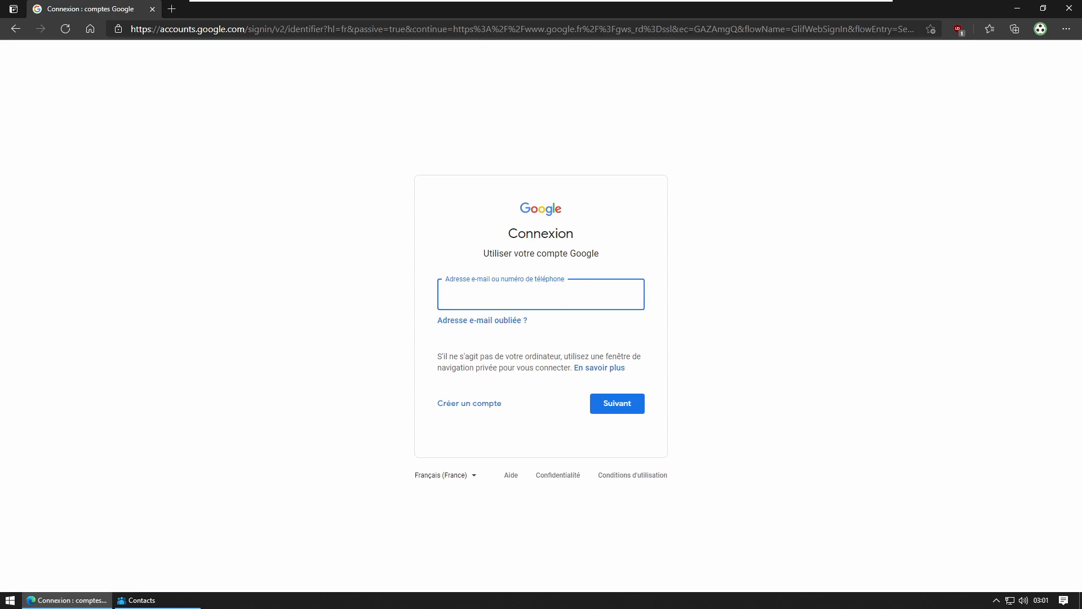
Step: Sign in to Google with the Gmail address and account password, and save the login in the browser
key(ctrl+v)
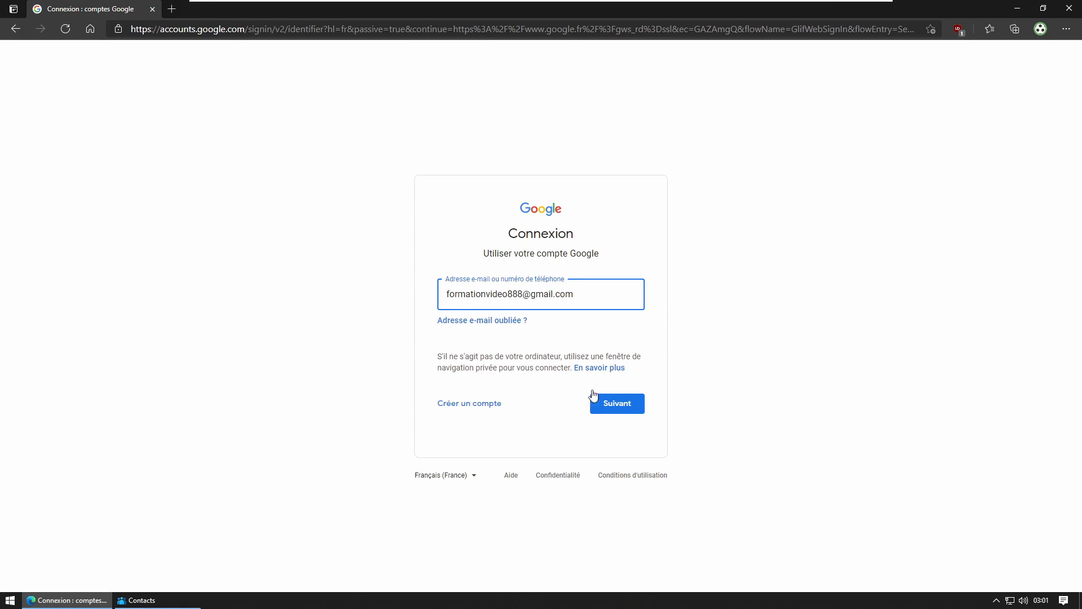
click(619, 408)
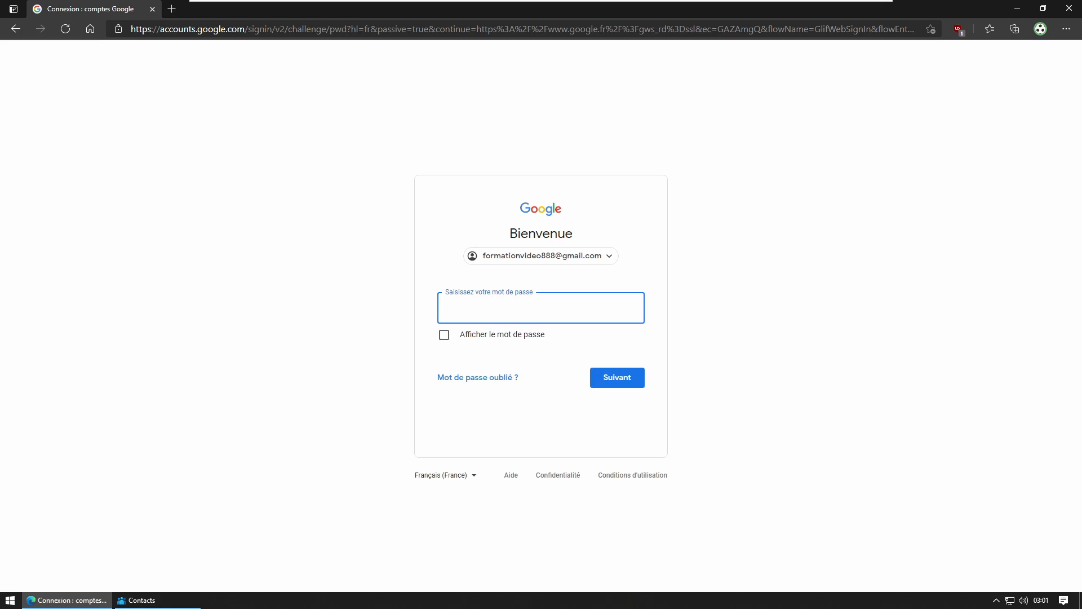
key(ctrl+v)
click(627, 383)
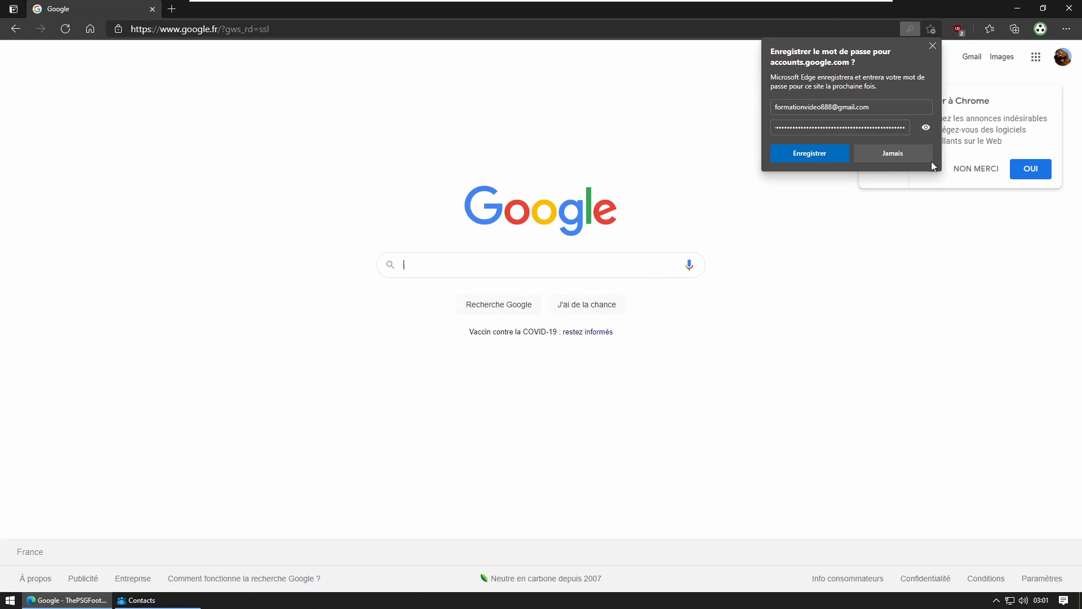
click(813, 156)
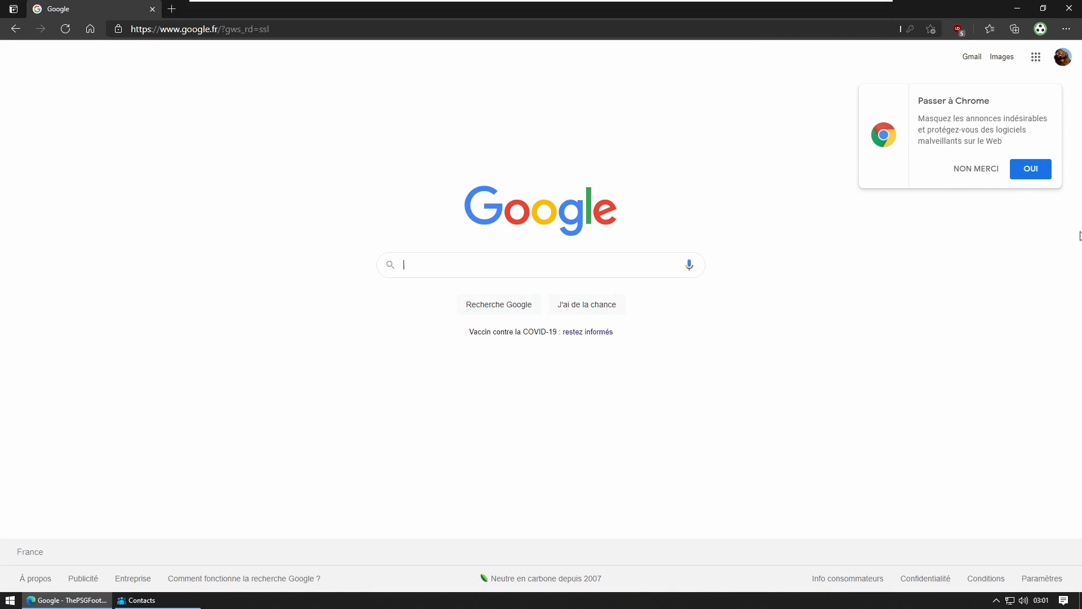
Step: Open the Gmail inbox, turn off its smart features, and reload Gmail to apply the change
click(986, 168)
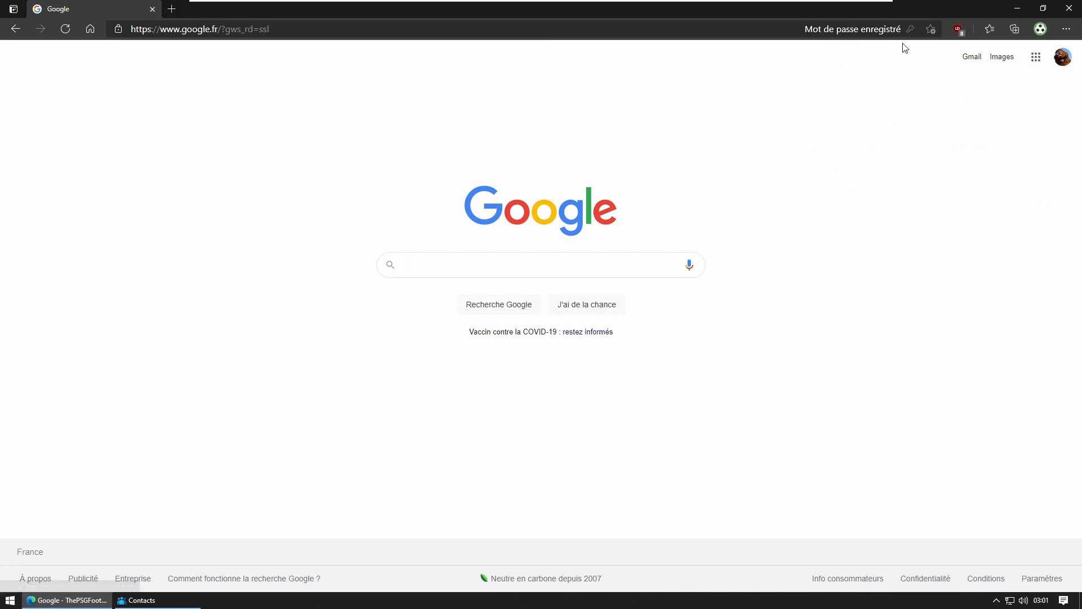
click(973, 59)
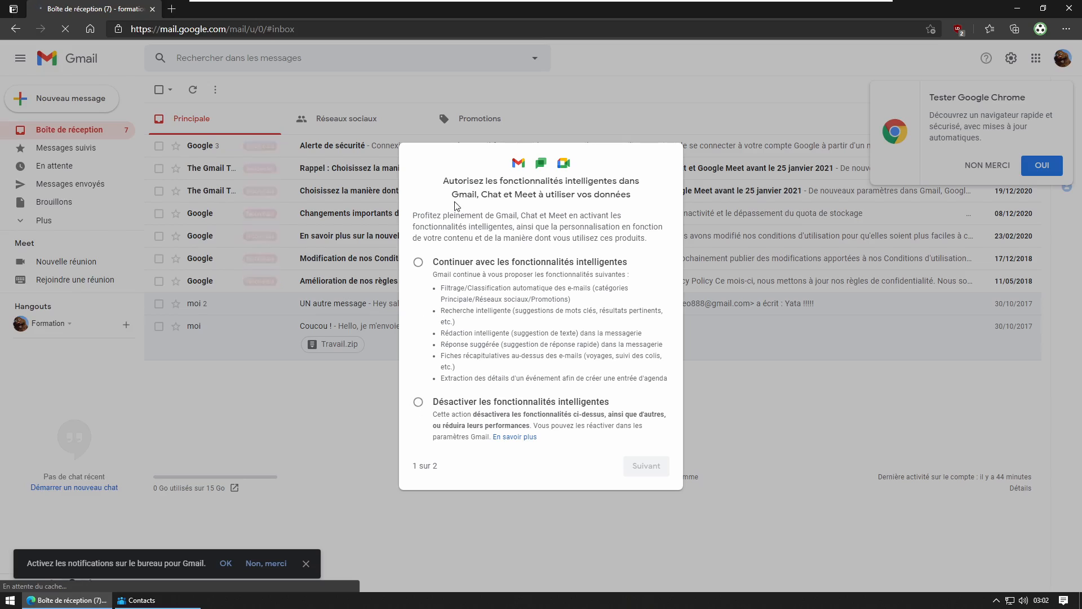
click(428, 405)
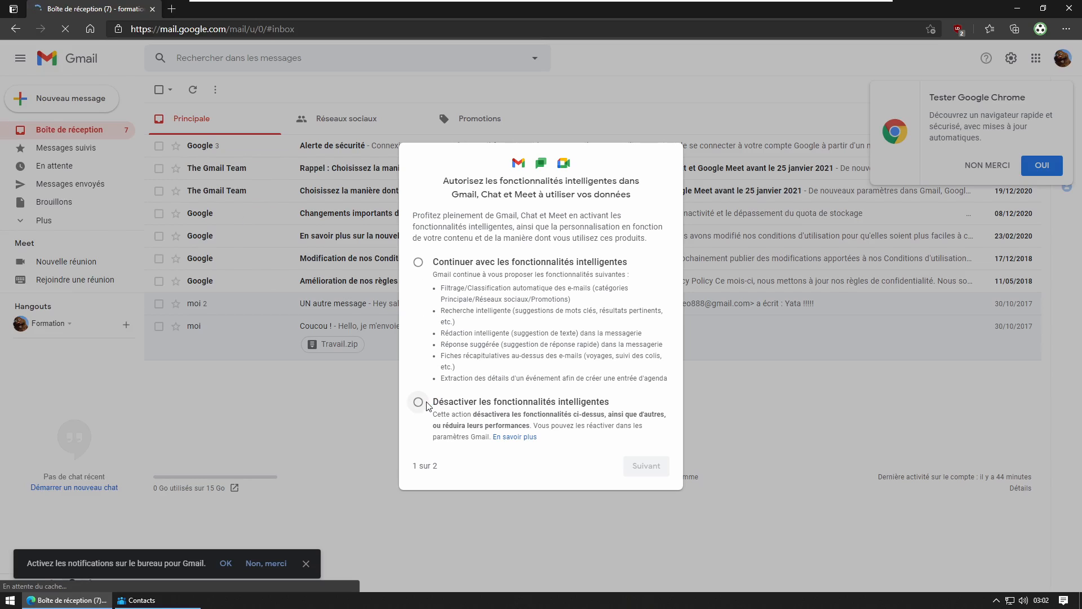
click(644, 467)
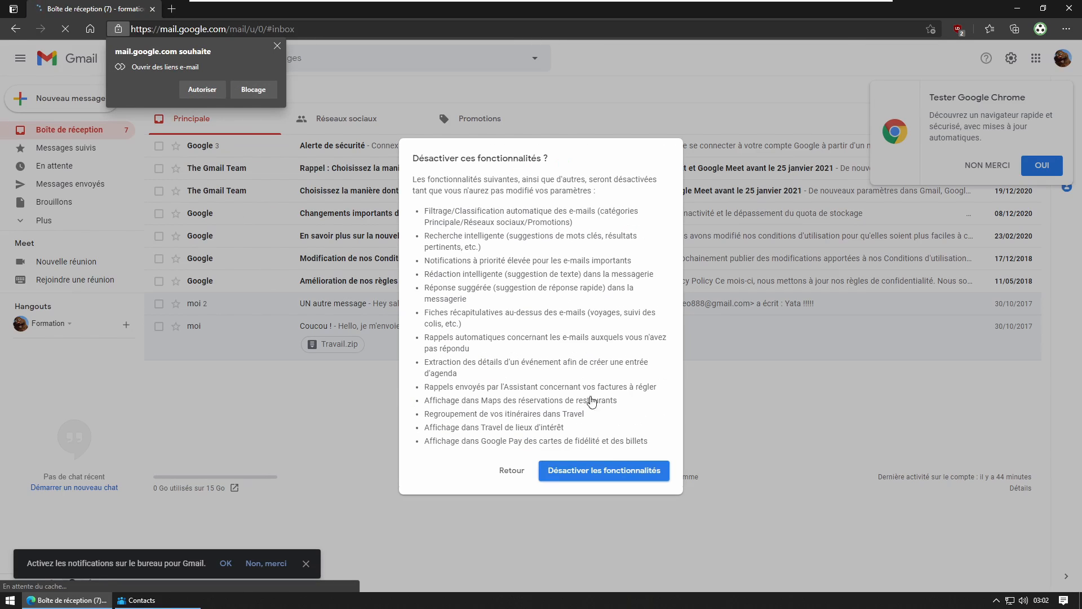
click(603, 469)
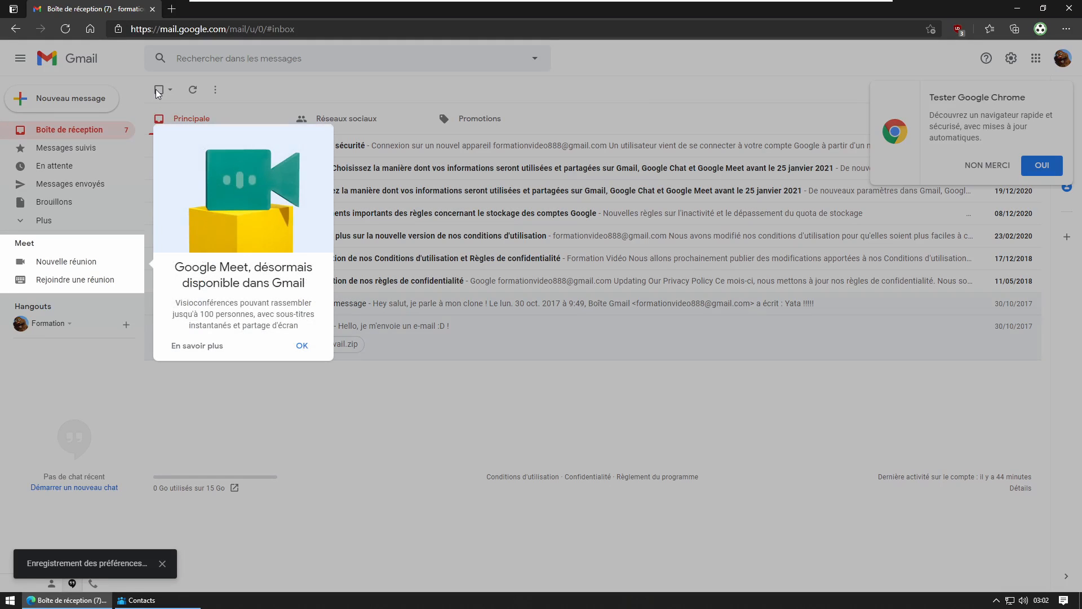
click(384, 350)
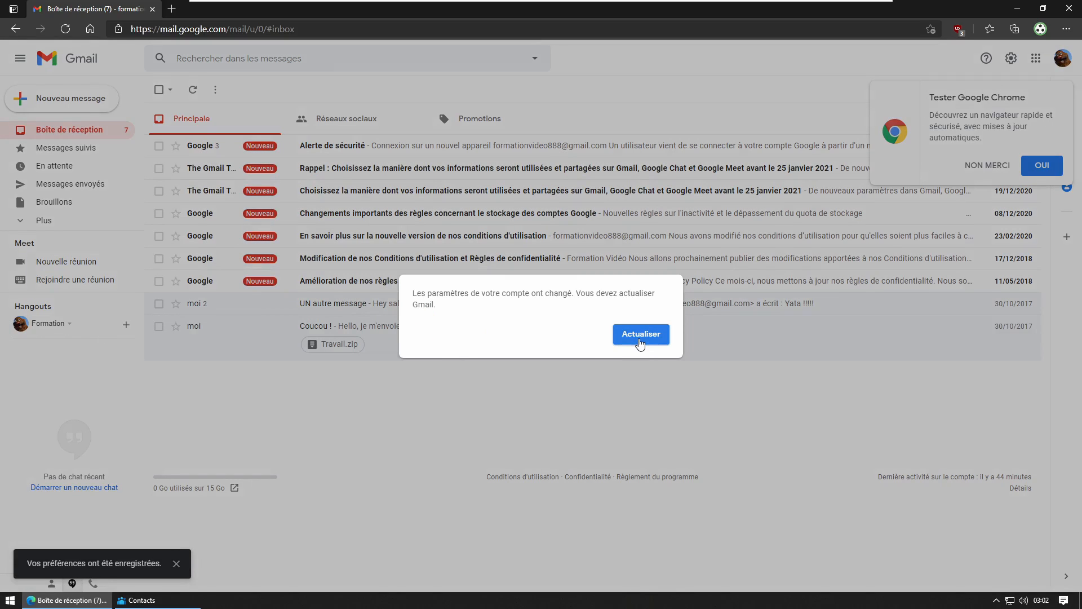
click(640, 341)
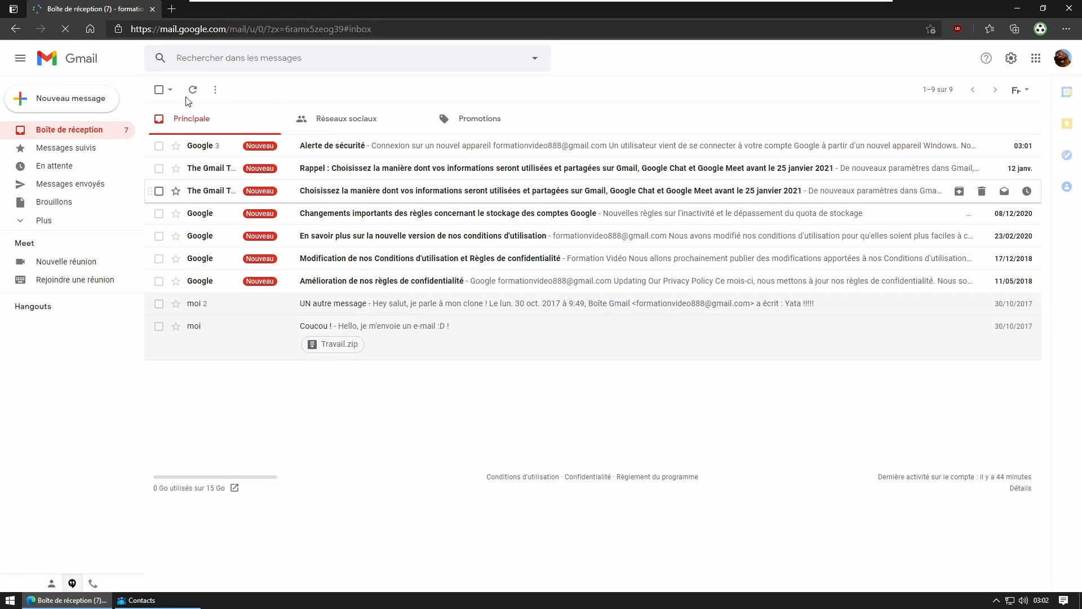
Step: Delete all conversations in the Gmail inbox, and dismiss the Chrome offer and the desktop notification prompt
click(160, 90)
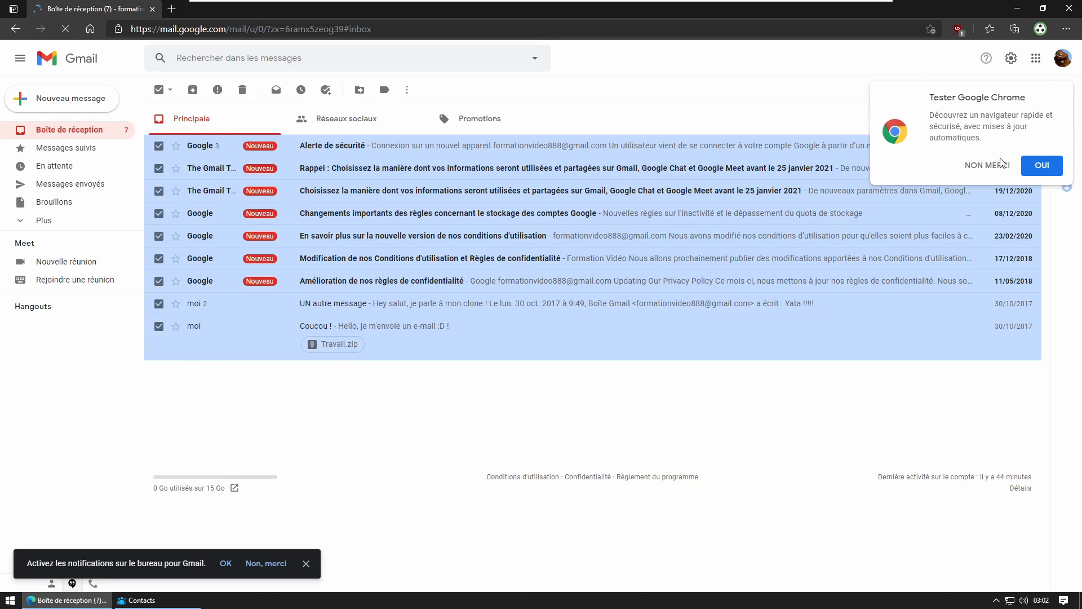
click(242, 89)
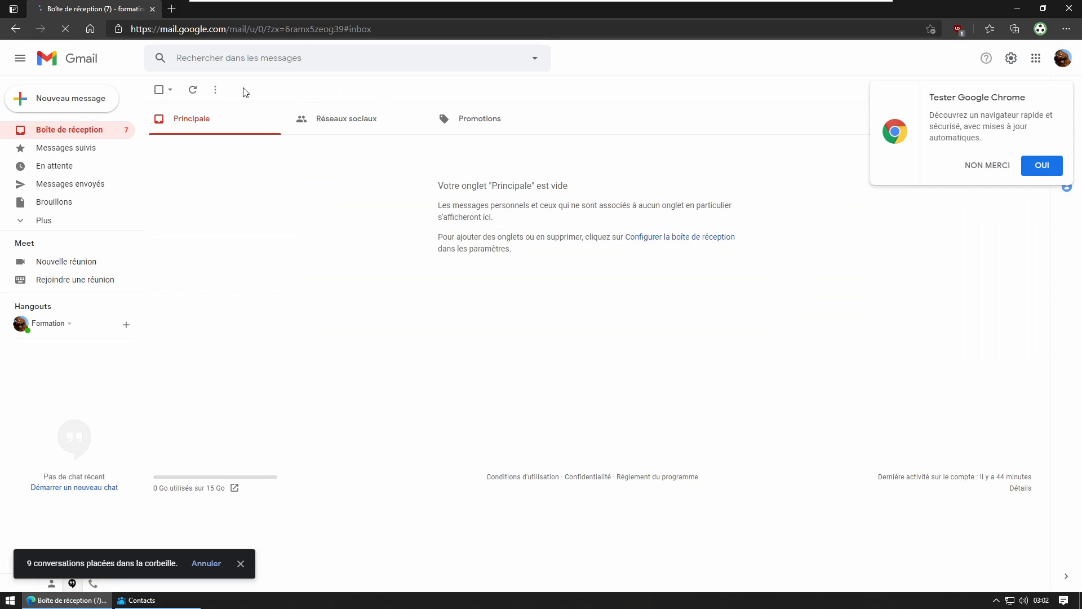
click(999, 167)
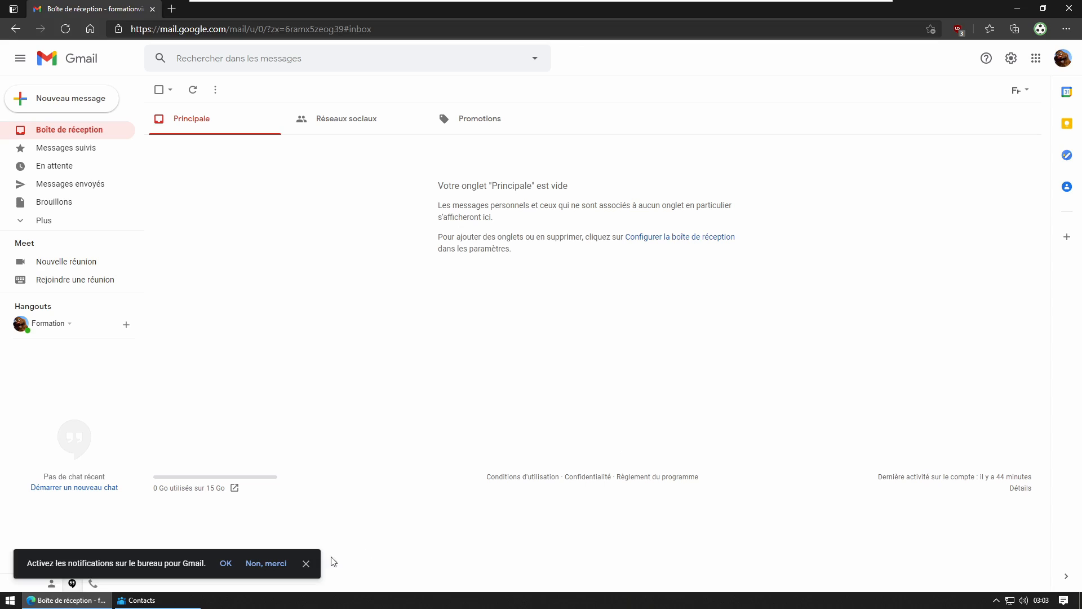
click(306, 563)
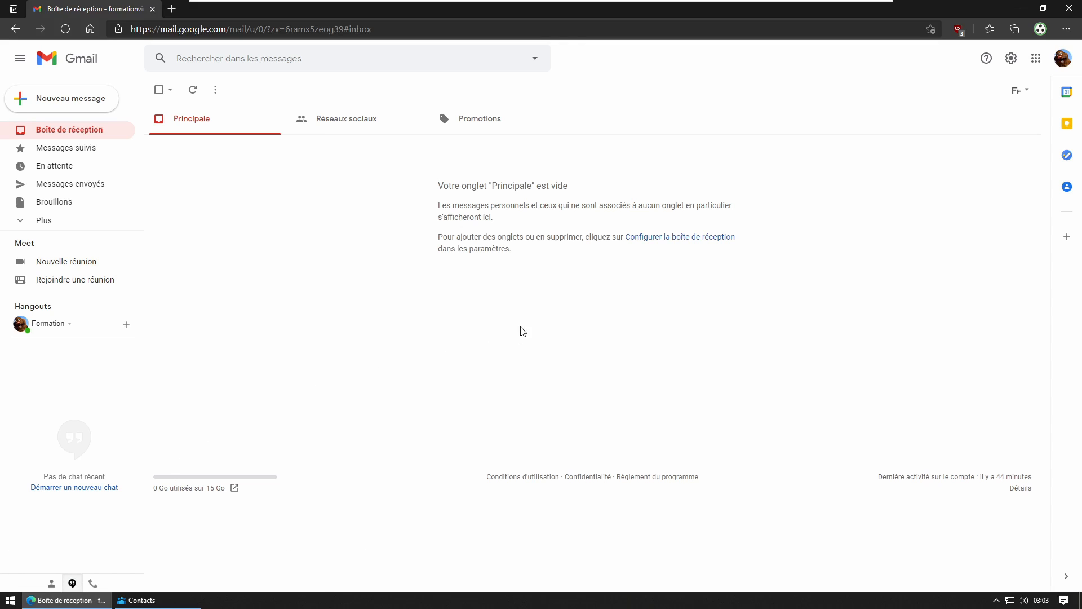
Step: Return to Contacts and start a new e-mail to the selected contact
click(1019, 9)
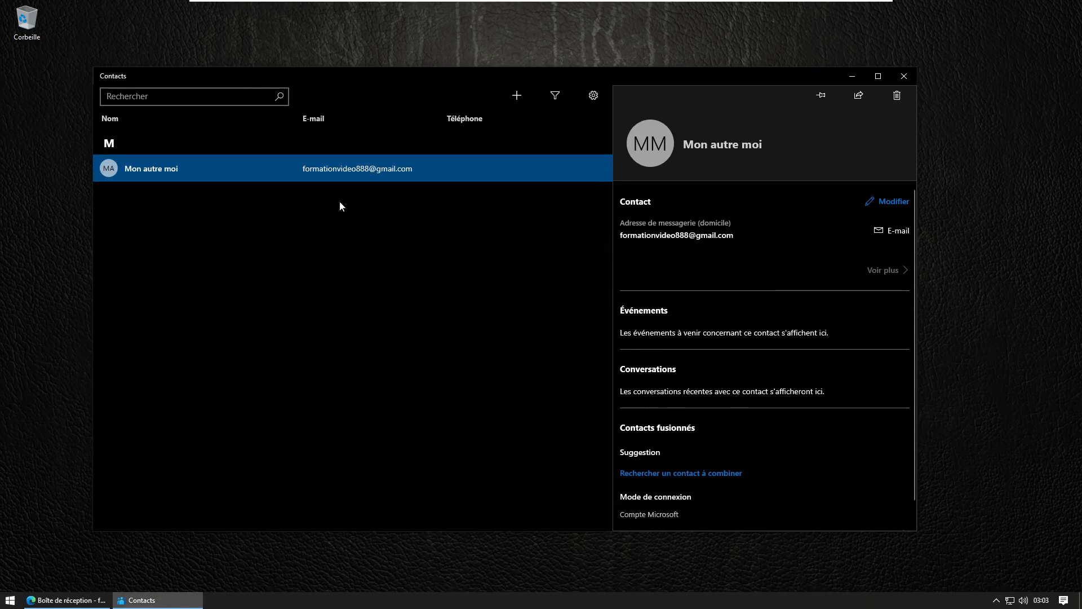
click(56, 604)
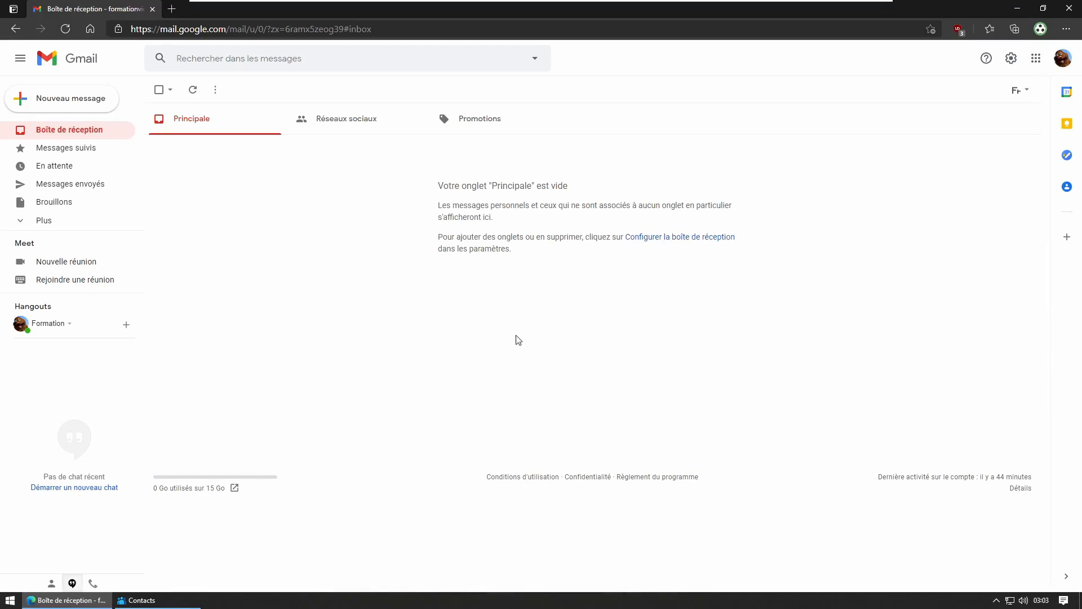
click(67, 600)
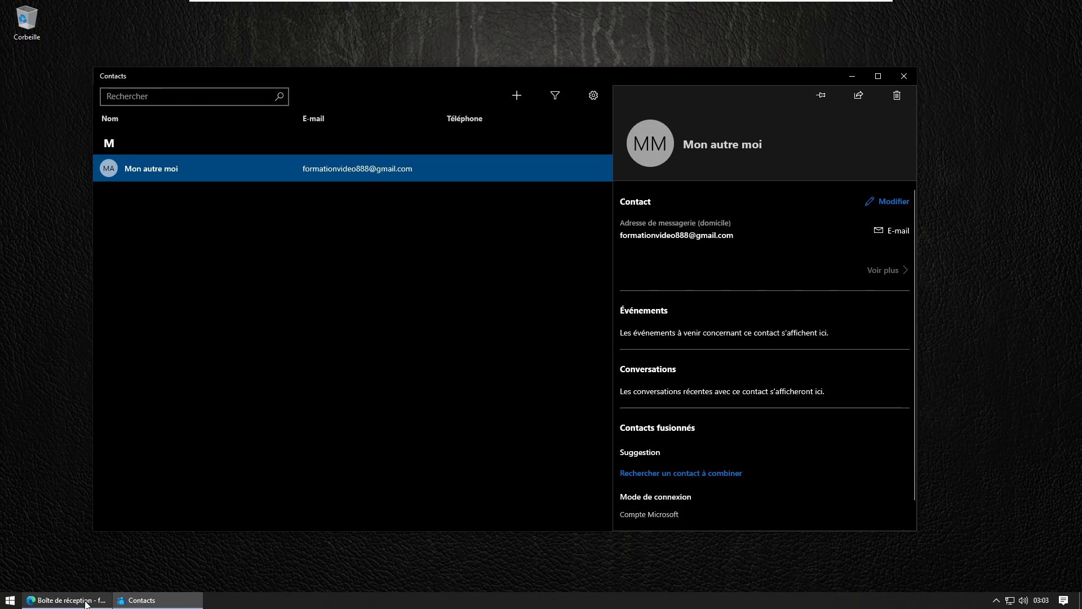
click(891, 231)
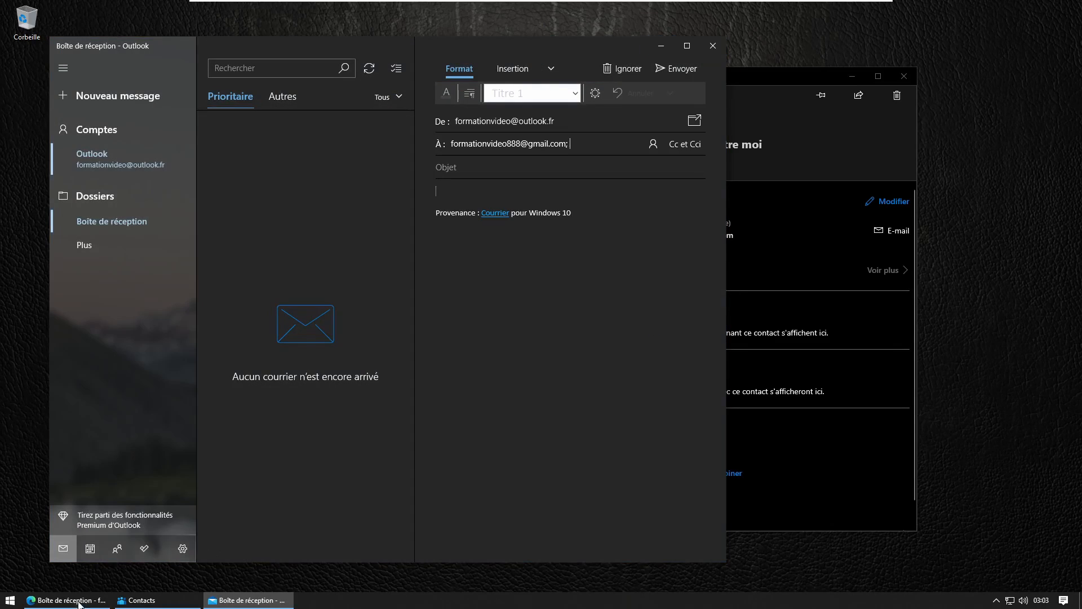
Step: Widen the Mail window to show the full formatting options, and reposition it near the middle of the desktop
drag(727, 564, 918, 522)
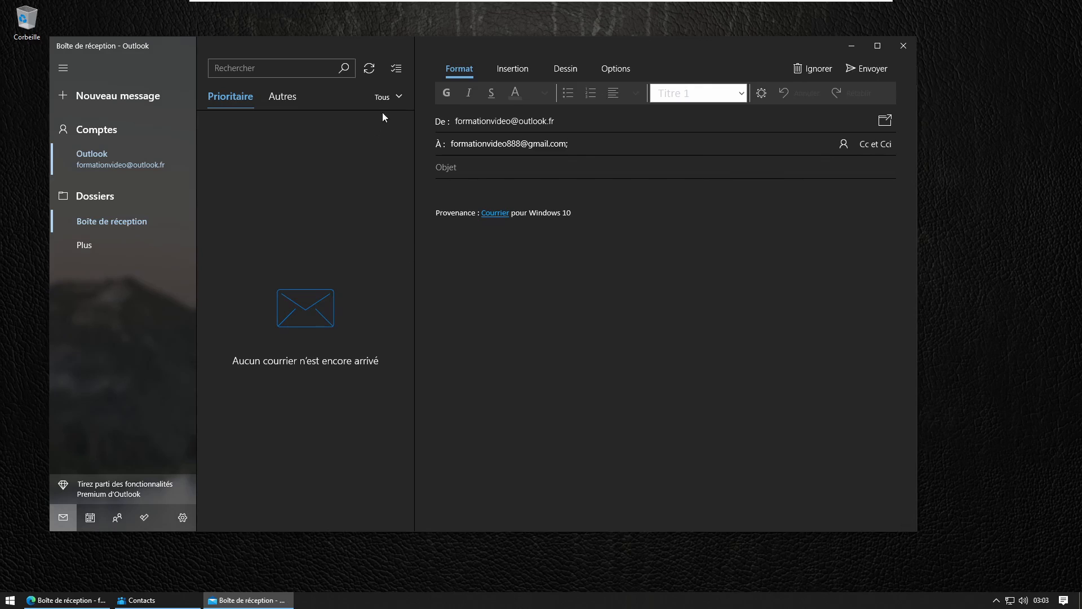
drag(472, 46, 529, 64)
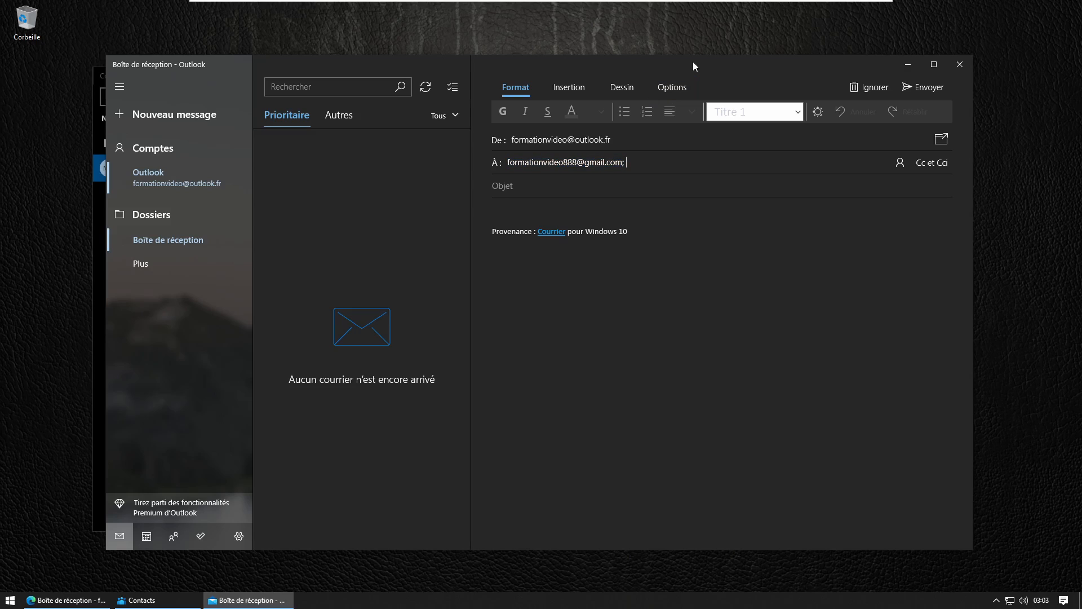
drag(694, 63, 670, 60)
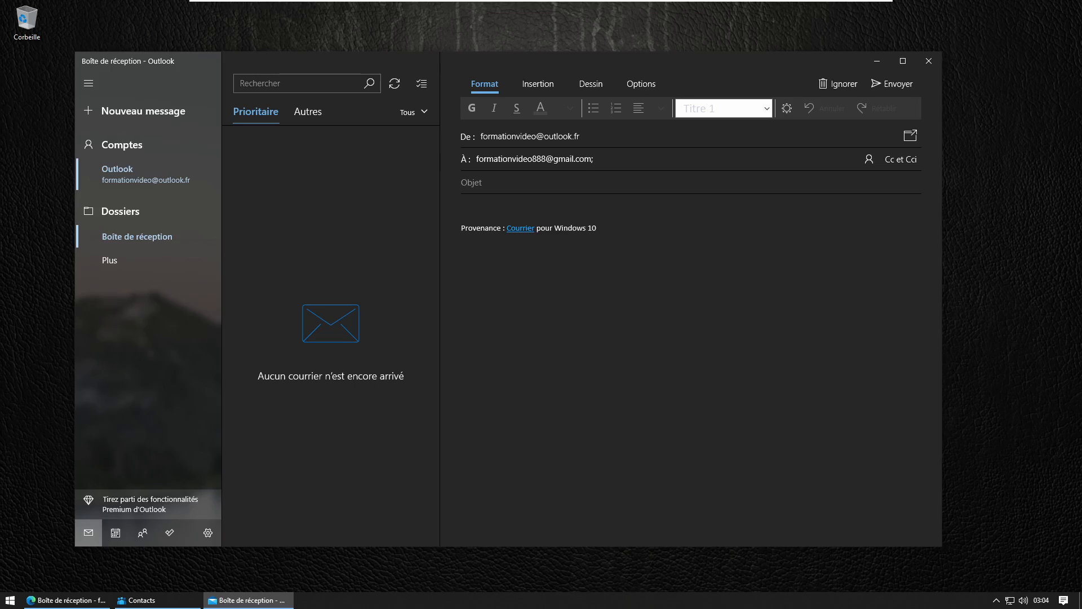
Step: Set the message subject to "Un mot important à transmettre" and replace the body's default signature with "Coucou, c'est re-moi ! 😊"
text(Un mot important à transmettre)
click(461, 205)
click(461, 238)
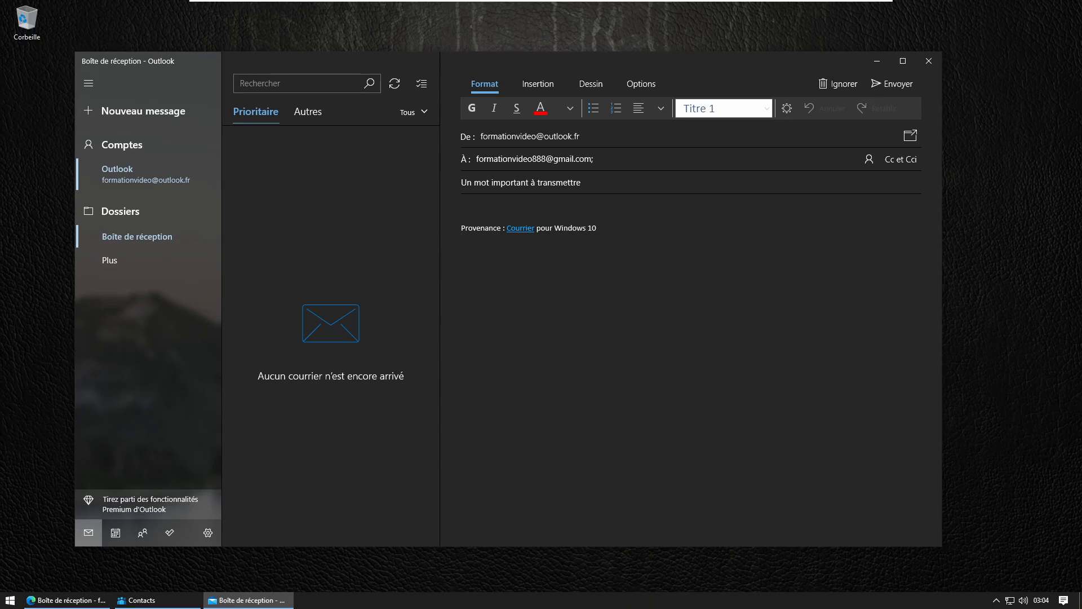
key(ctrl+a)
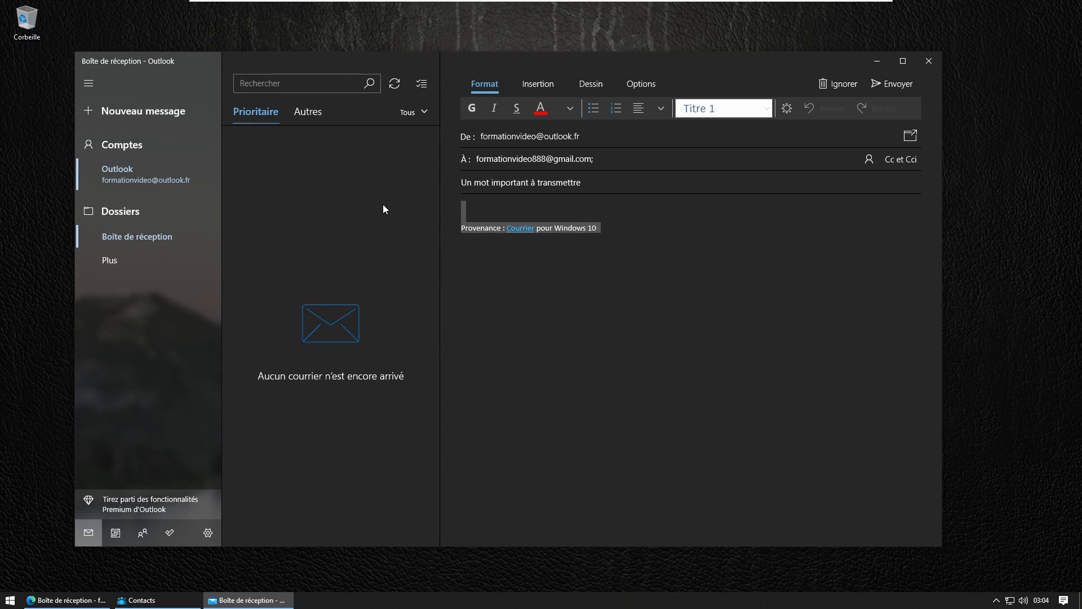
key(BackSpace)
text(coucou, c'est r)
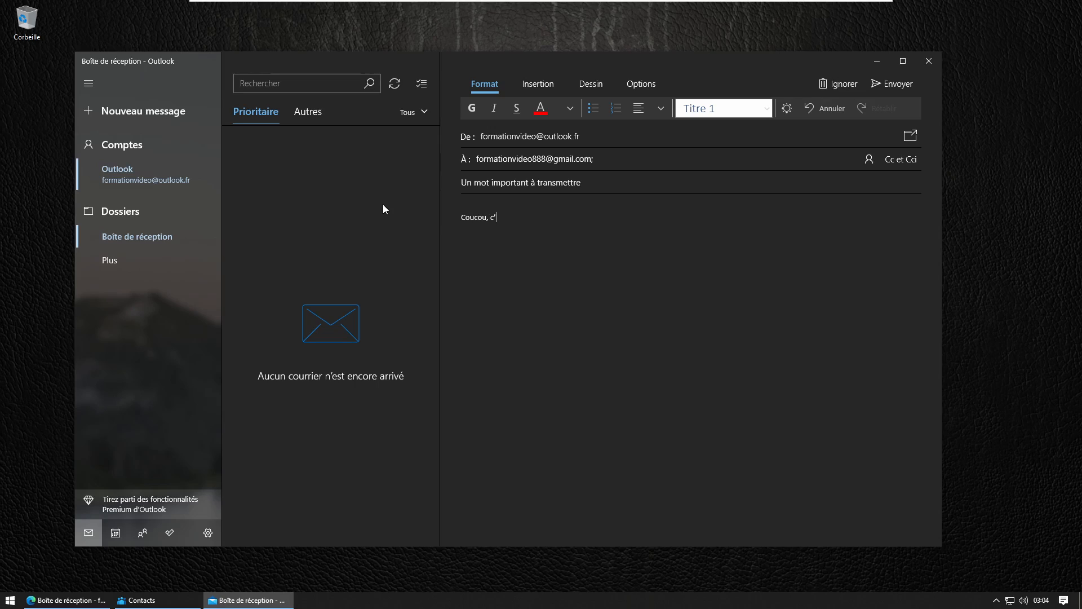
text(e-moi ! :))
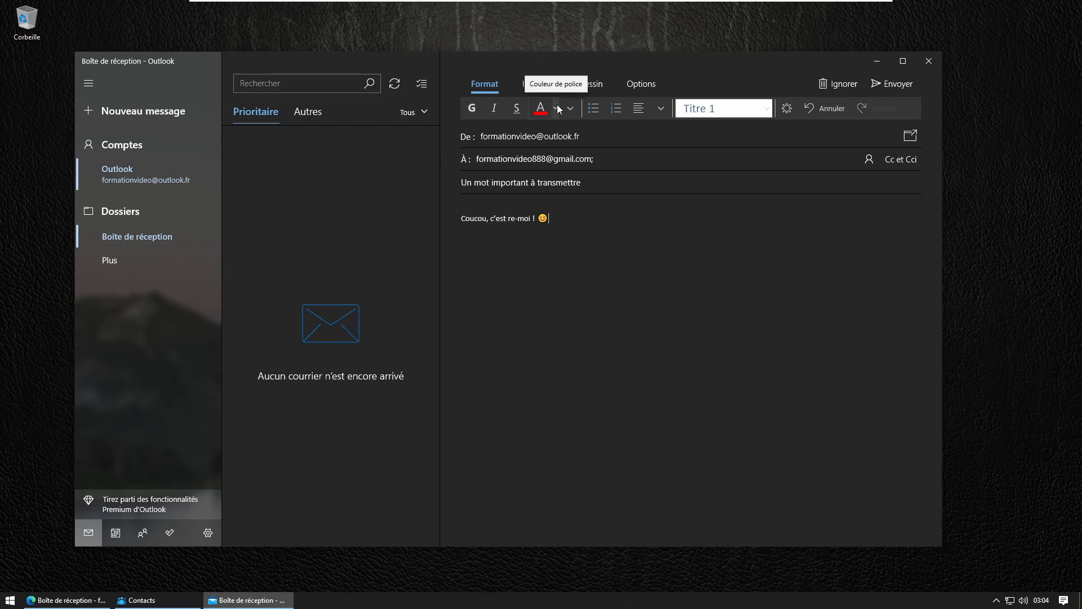
mouse_move(276, 59)
mouse_down()
mouse_move(283, 45)
mouse_move(286, 61)
mouse_up()
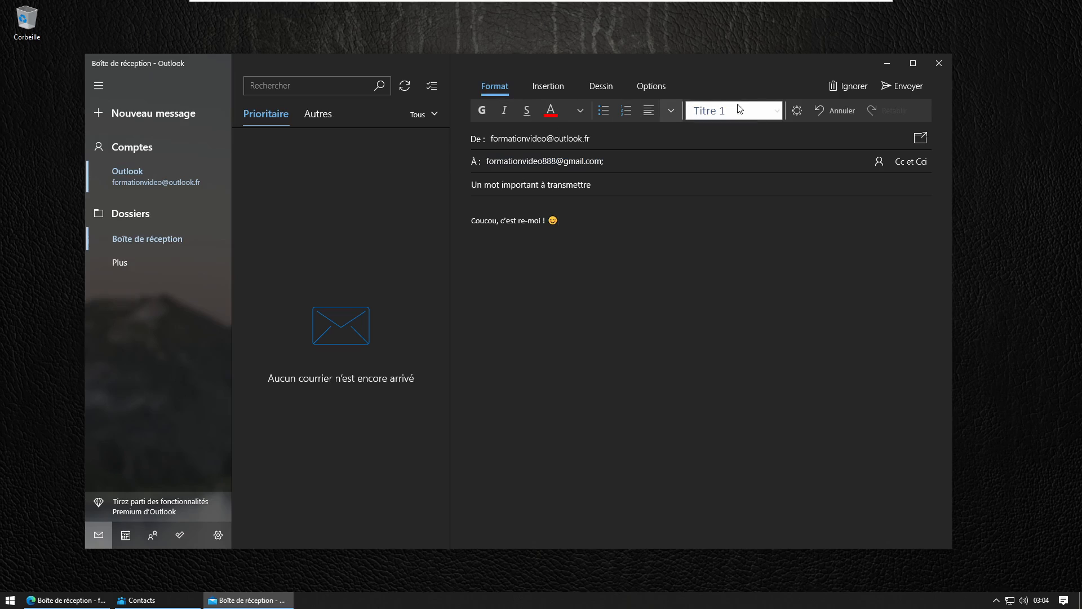
Step: Make the word "Coucou" bold and apply the Titre style to the whole line of message text
triple_click(483, 224)
double_click(483, 224)
click(480, 115)
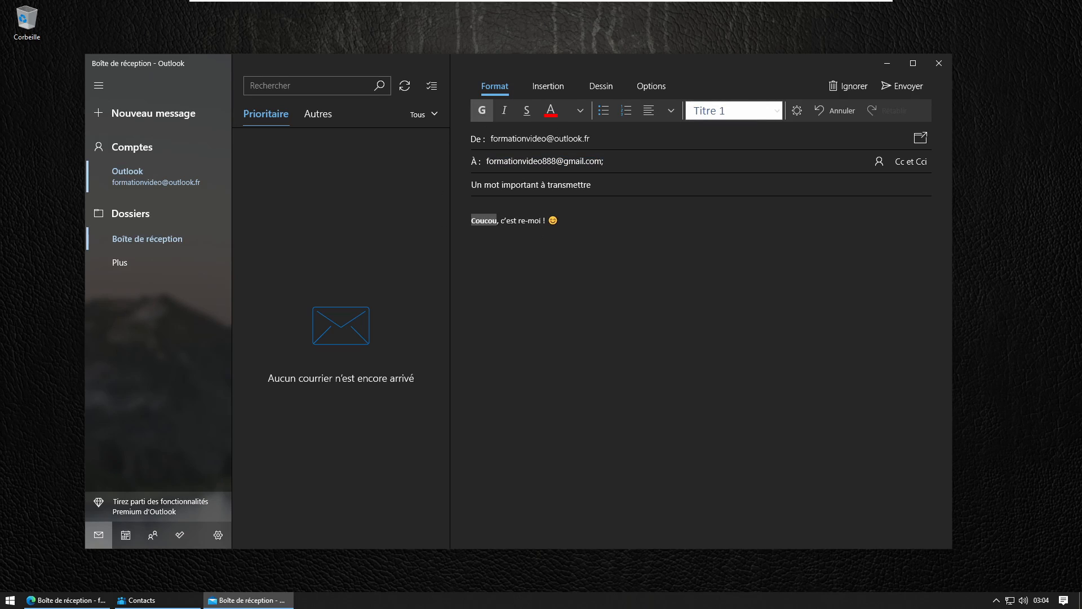
key(Down)
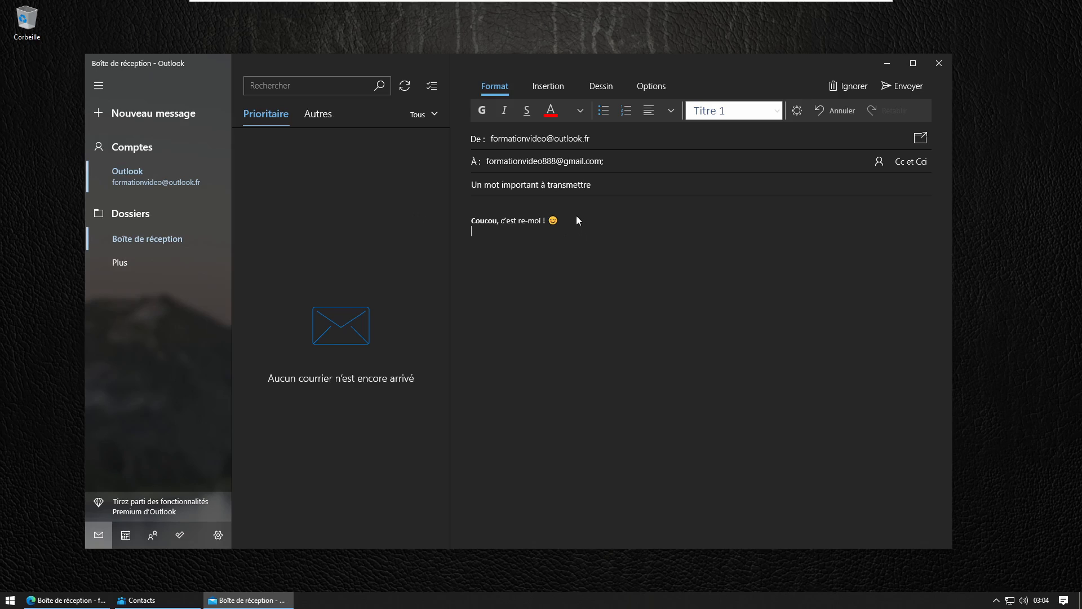
key(shift+Home)
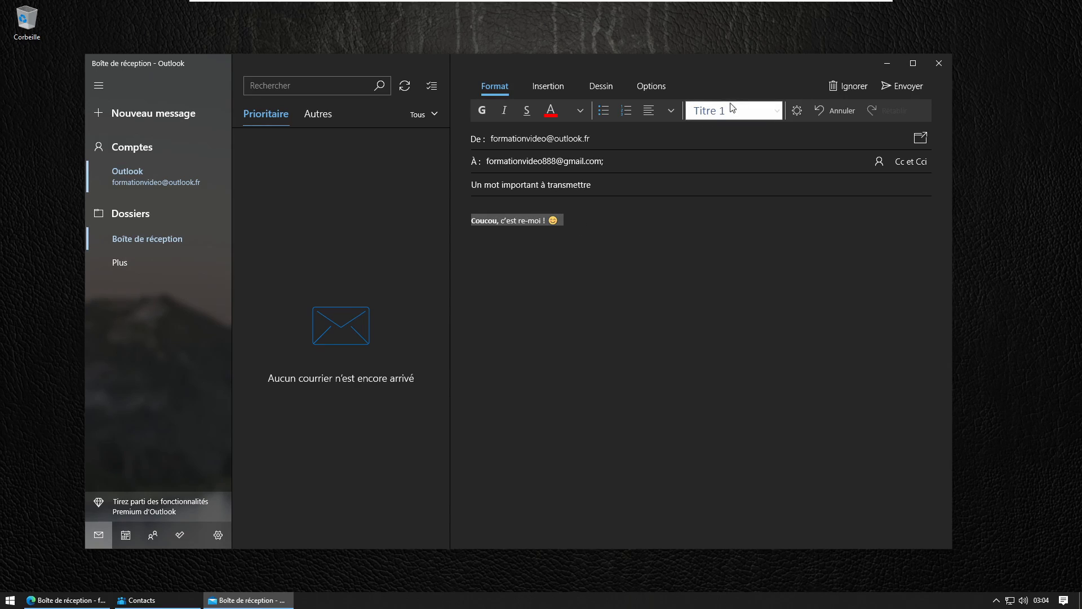
click(774, 111)
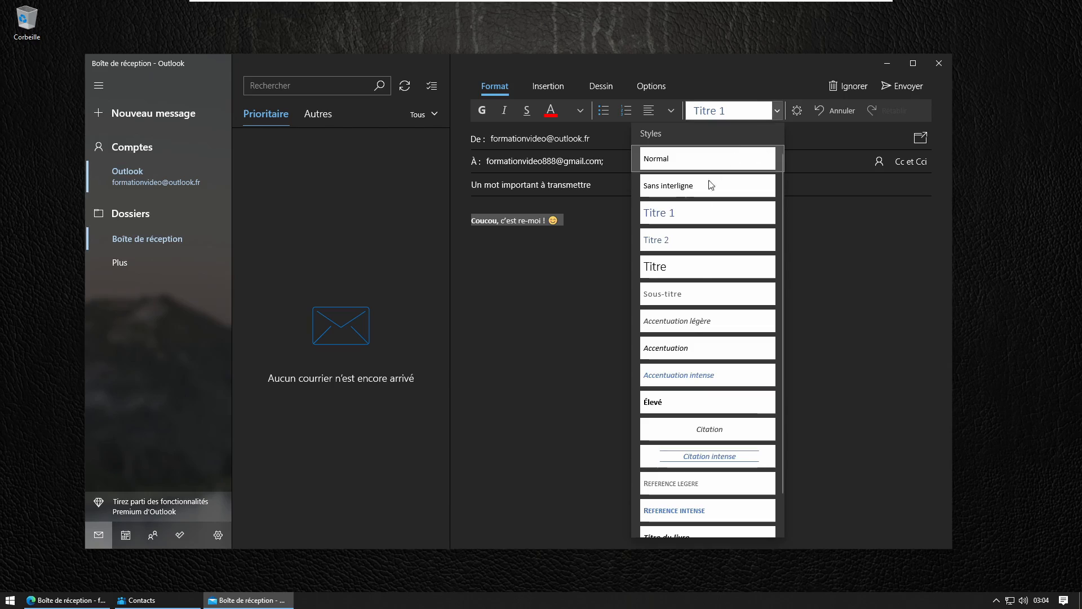
click(692, 276)
key(Down)
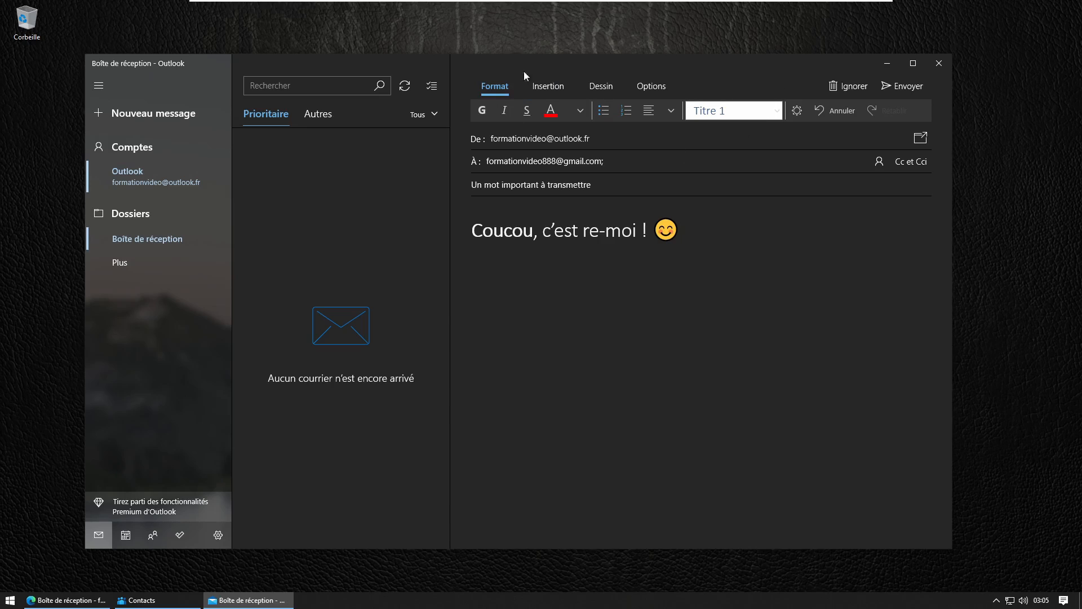
Step: Review the insertion, drawing and other message options, adding an extra pen to the drawing tools
click(547, 85)
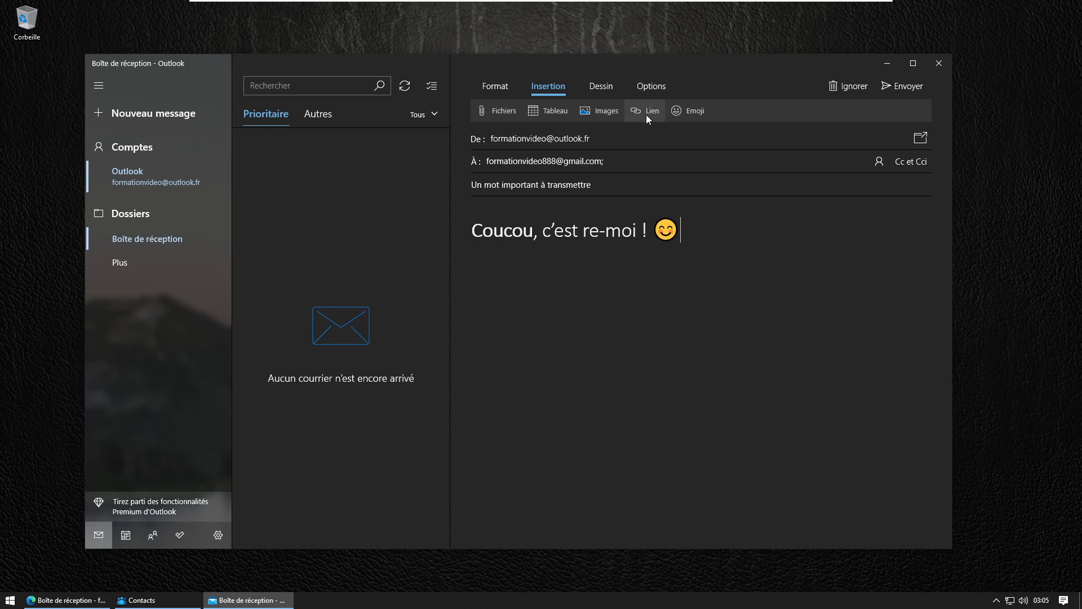
click(601, 87)
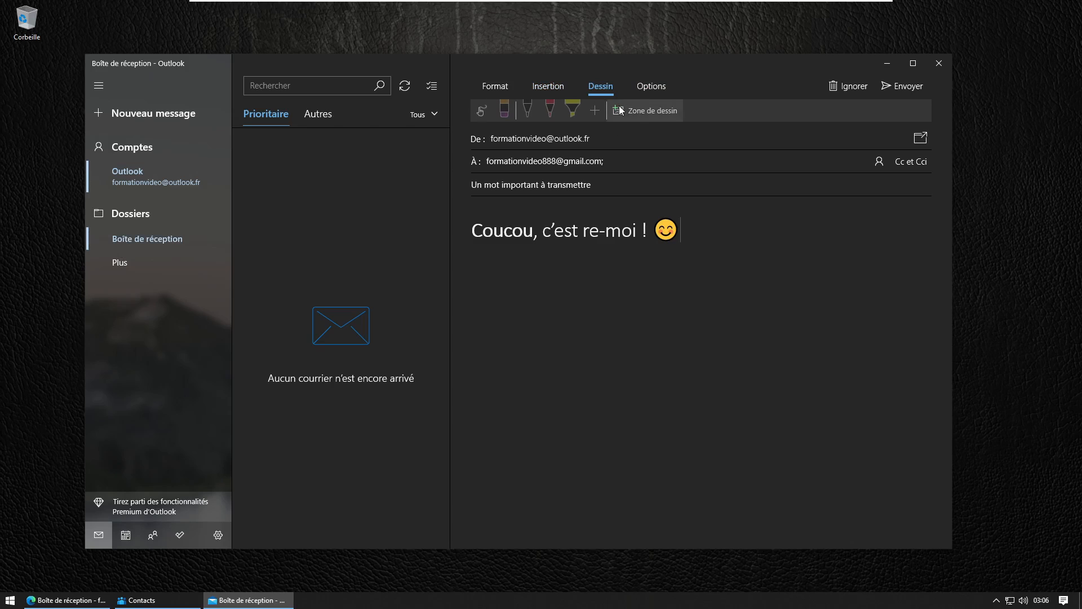
click(596, 107)
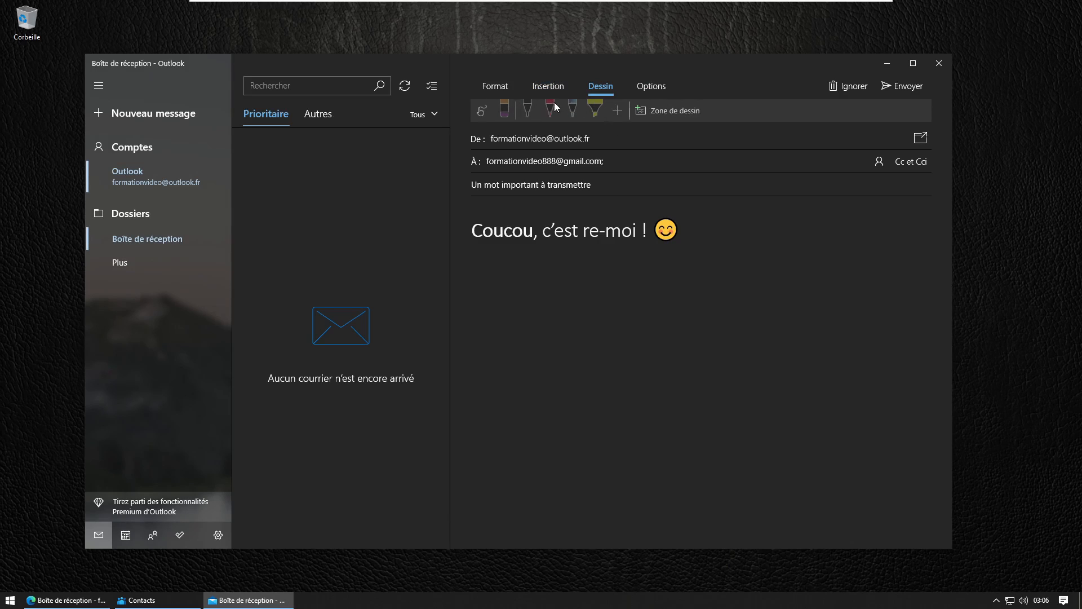
click(654, 84)
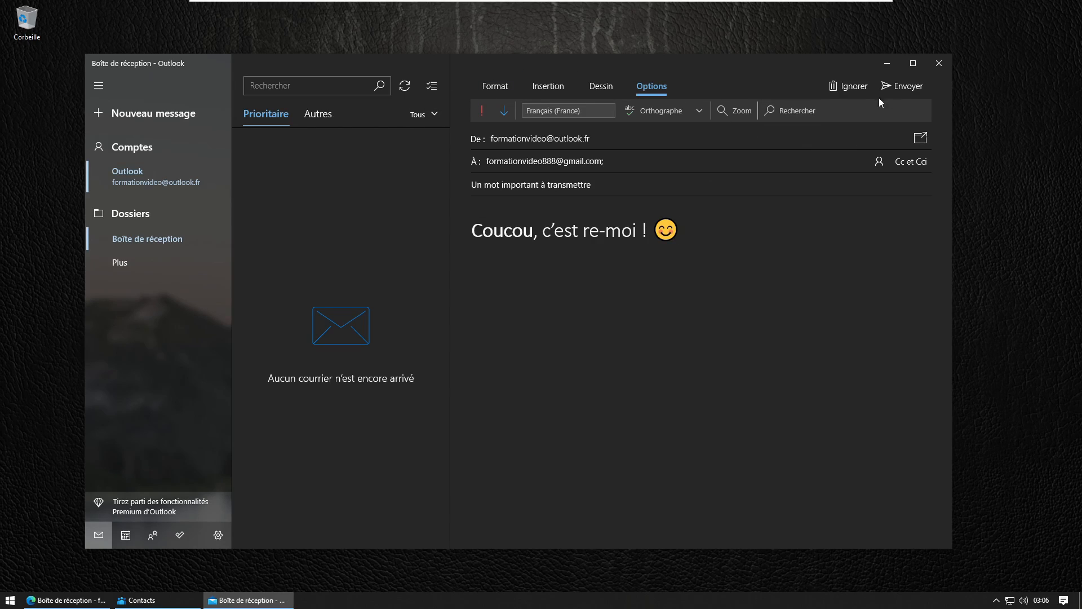
click(493, 93)
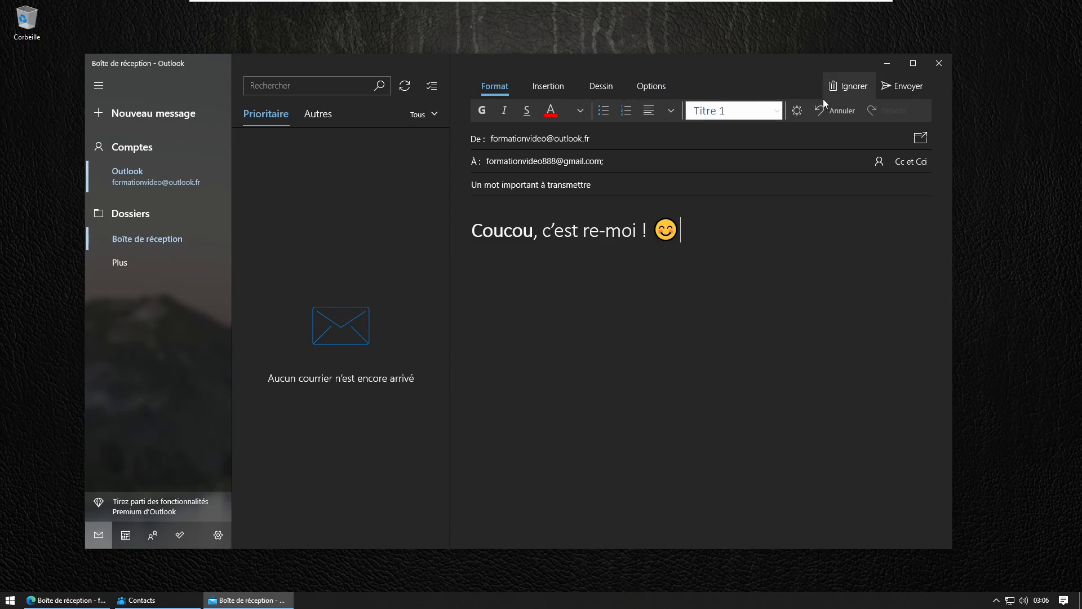
Step: Preview the message on a light background and look over the paragraph indent and spacing options
click(797, 112)
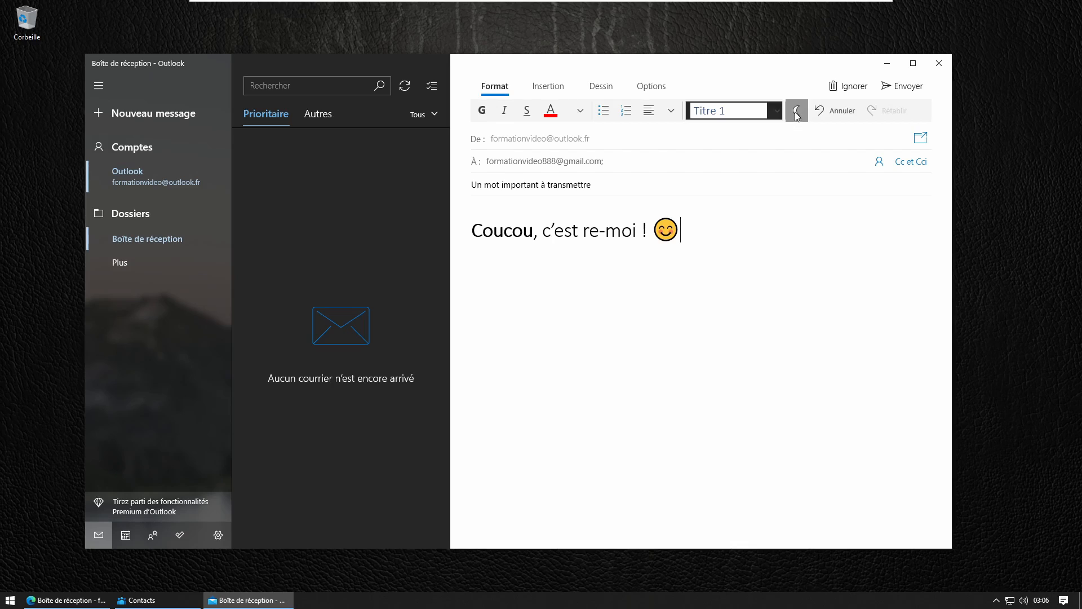
click(797, 112)
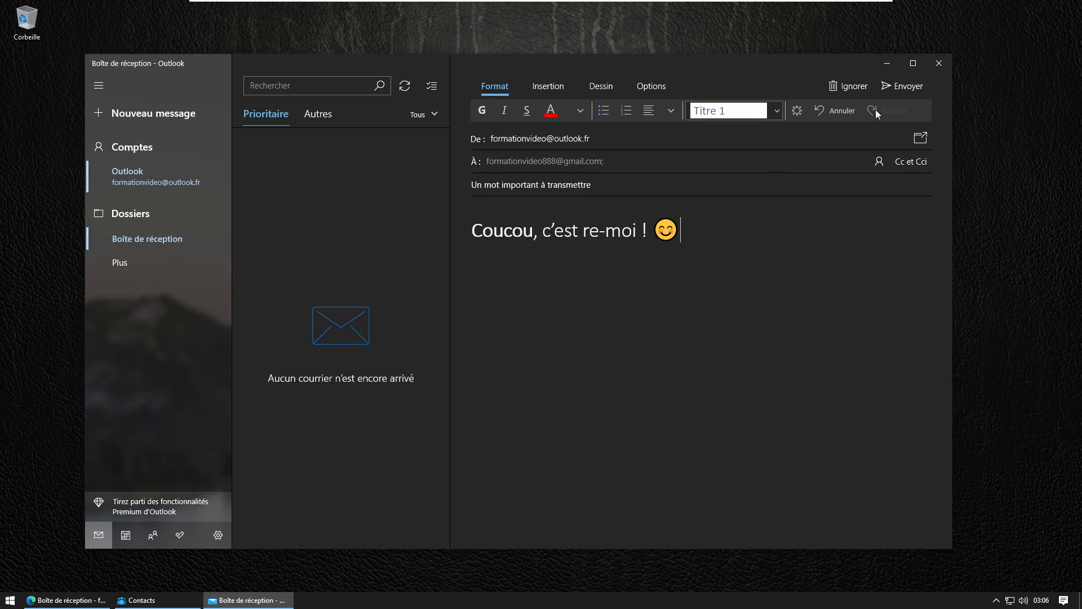
click(671, 109)
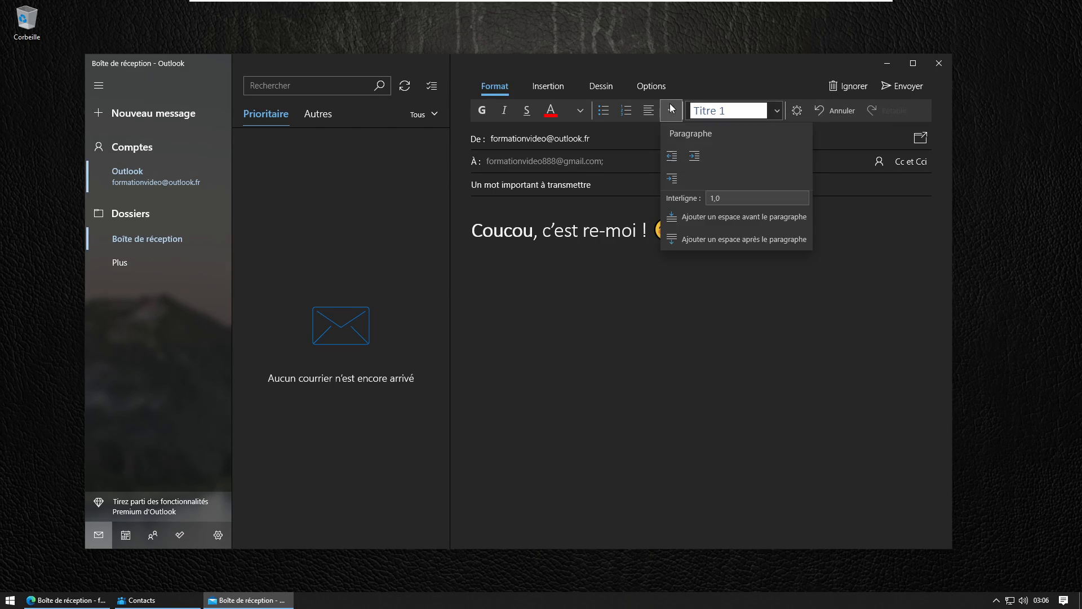
click(647, 306)
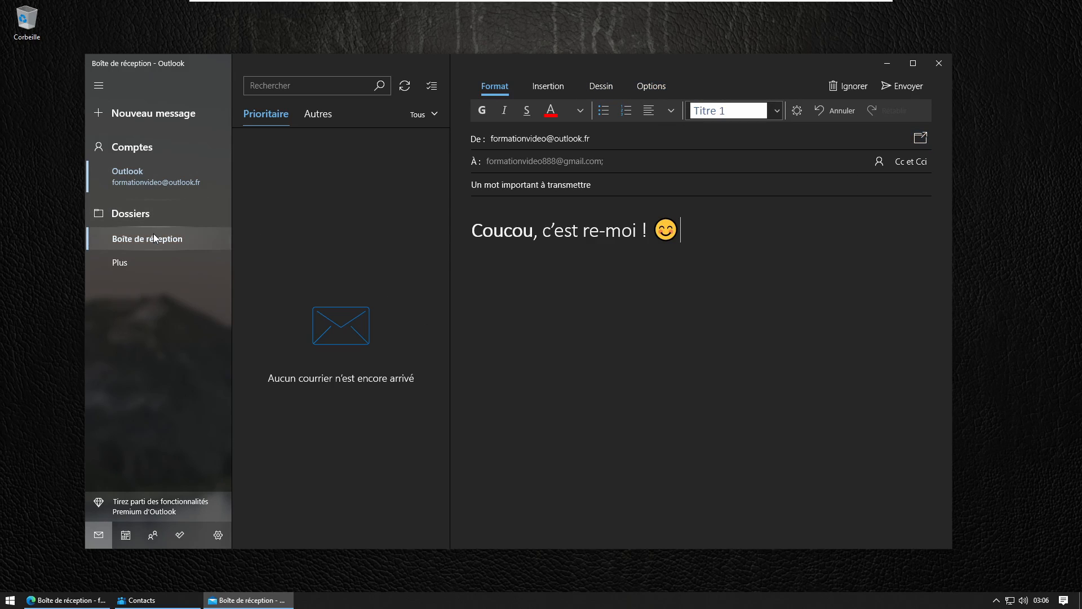
Step: Look over the full list of mail folders and the available Mail settings
click(145, 263)
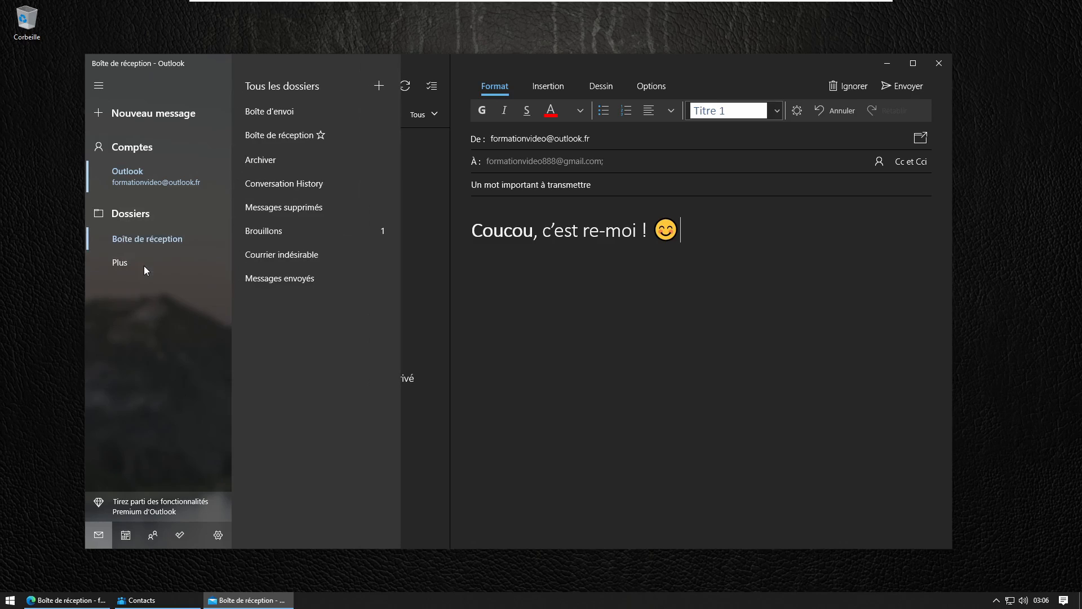
click(587, 378)
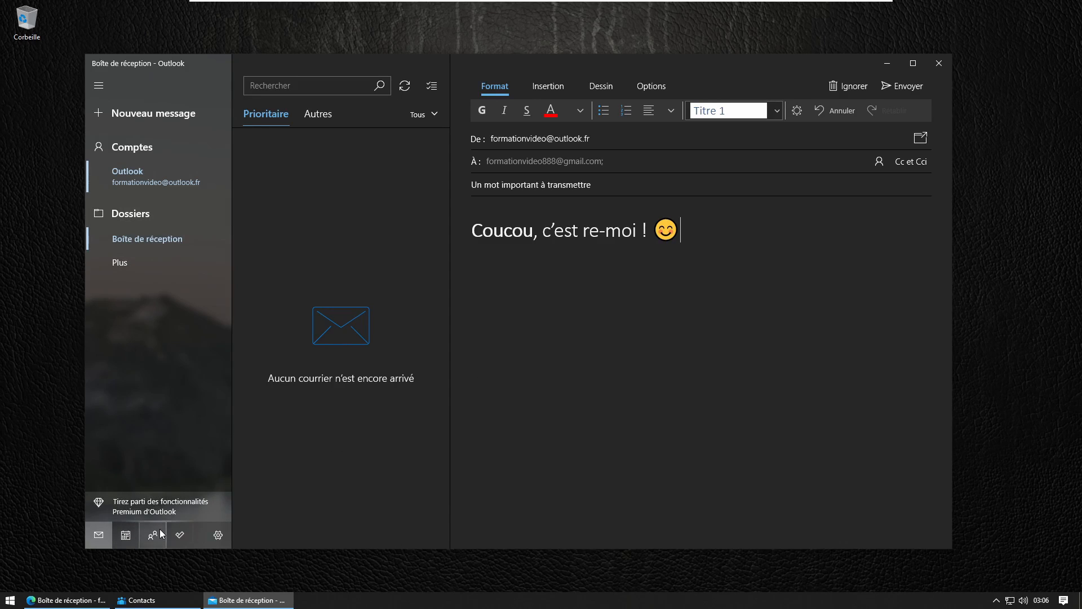
click(218, 535)
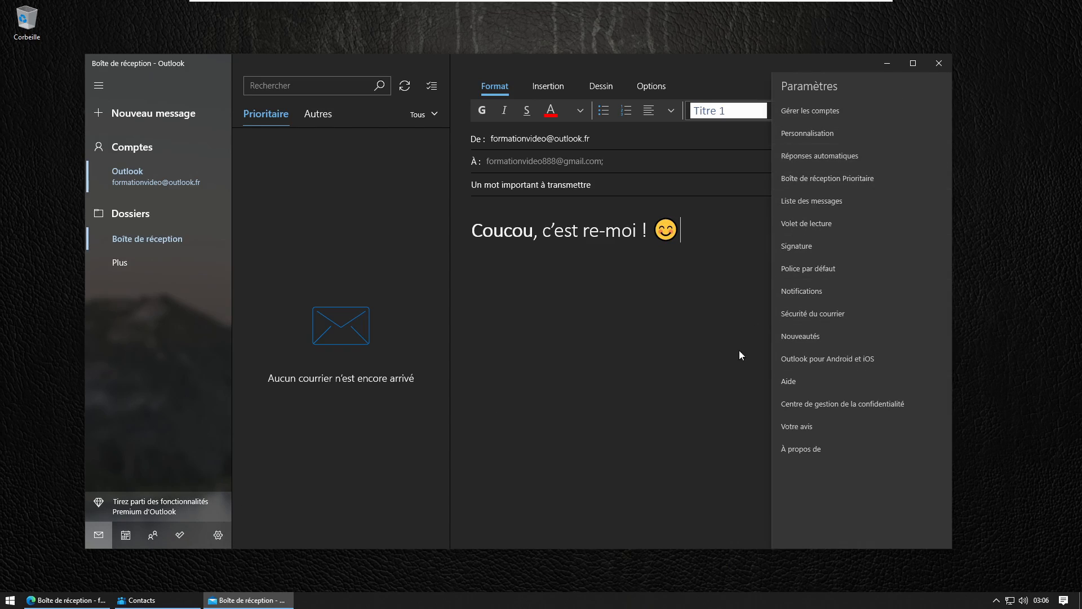
click(694, 344)
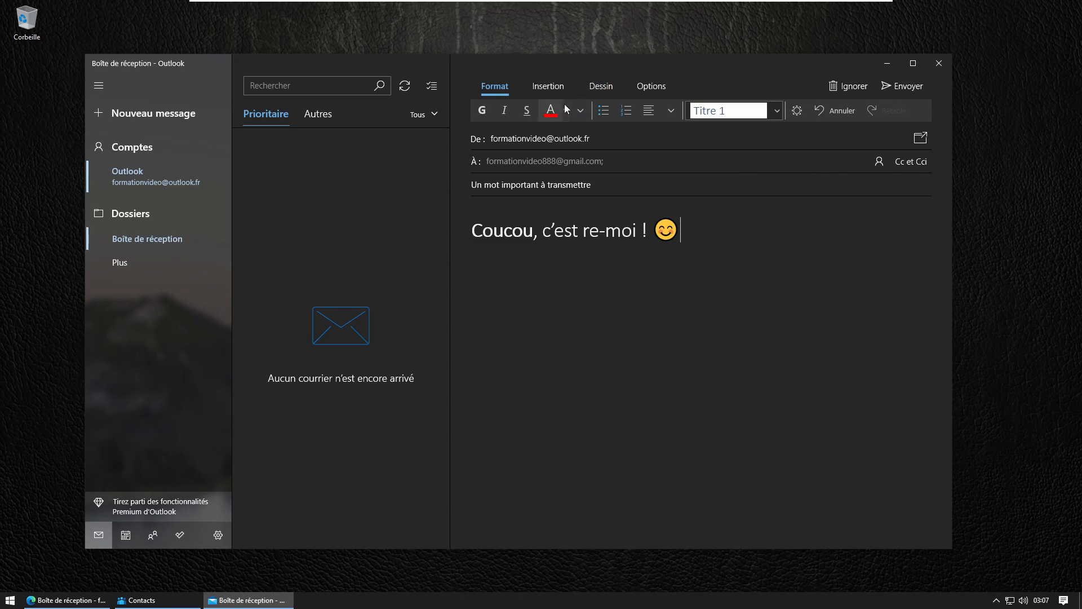
Step: Send the message and delete the leftover draft without a subject from the Brouillons folder
click(904, 87)
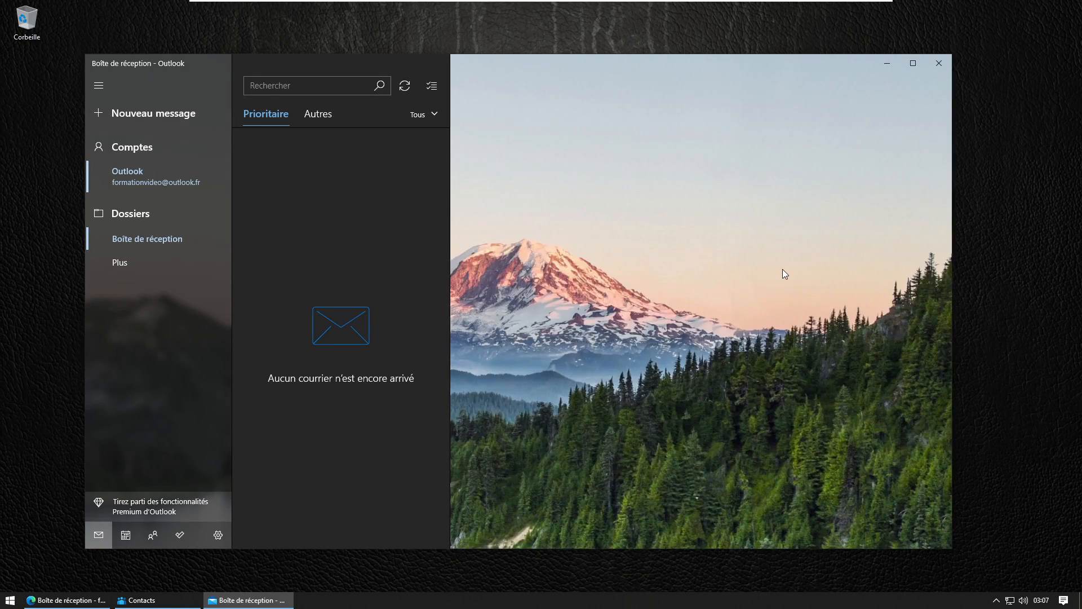
click(122, 263)
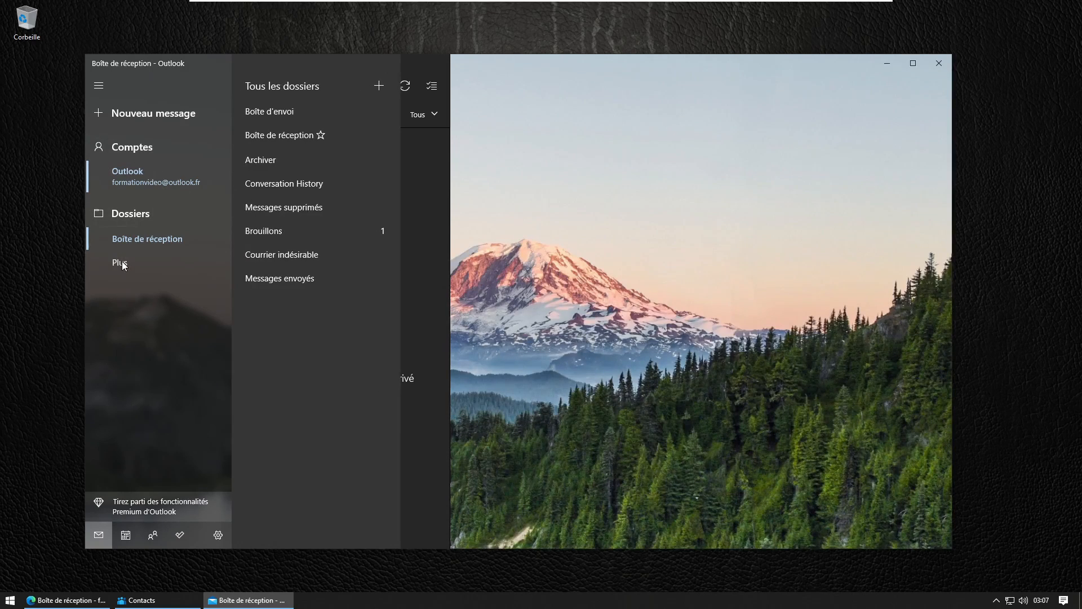
click(293, 235)
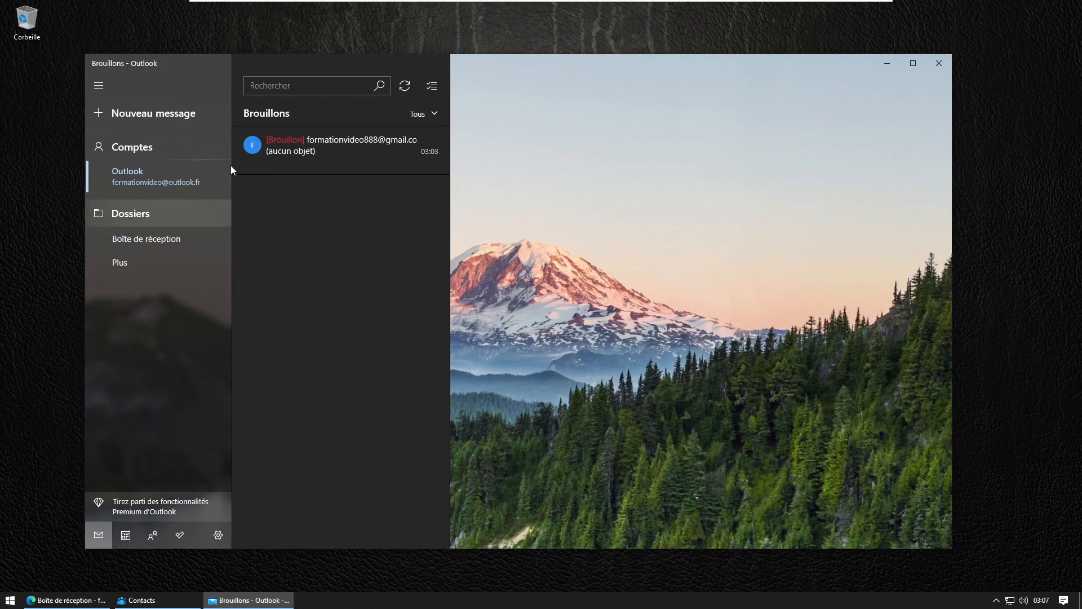
click(332, 155)
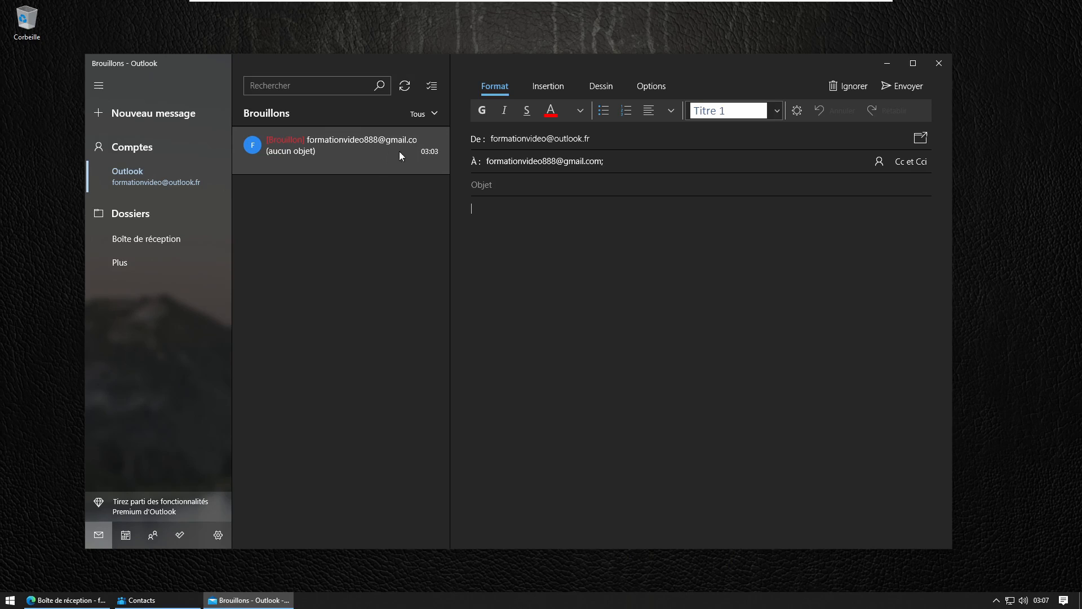
right_click(380, 154)
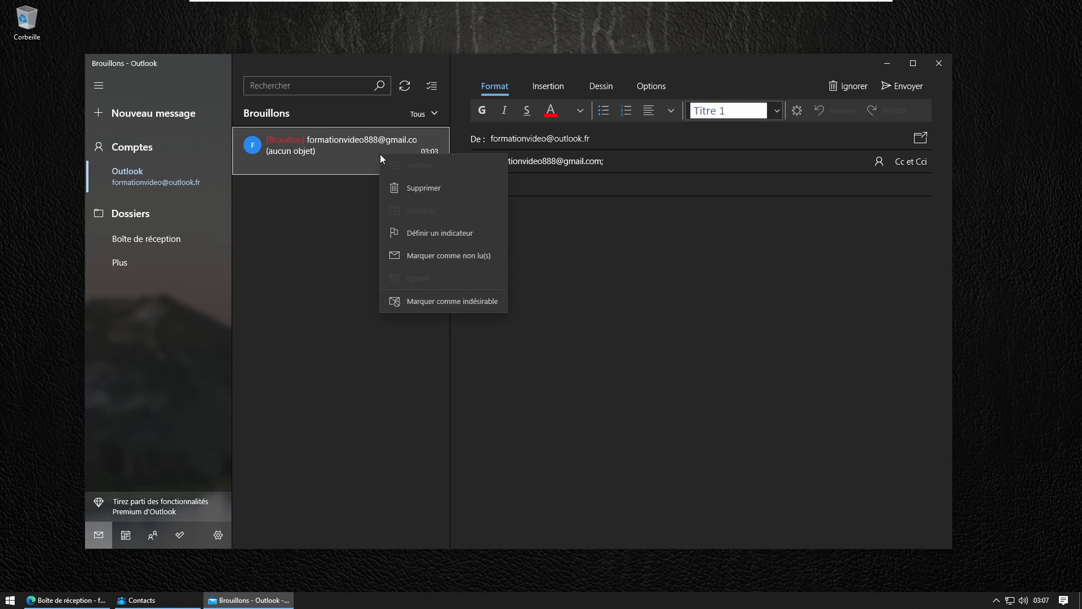
click(411, 191)
Step: Check the Boîte d'envoi and Messages envoyés folders for the sent message
click(125, 261)
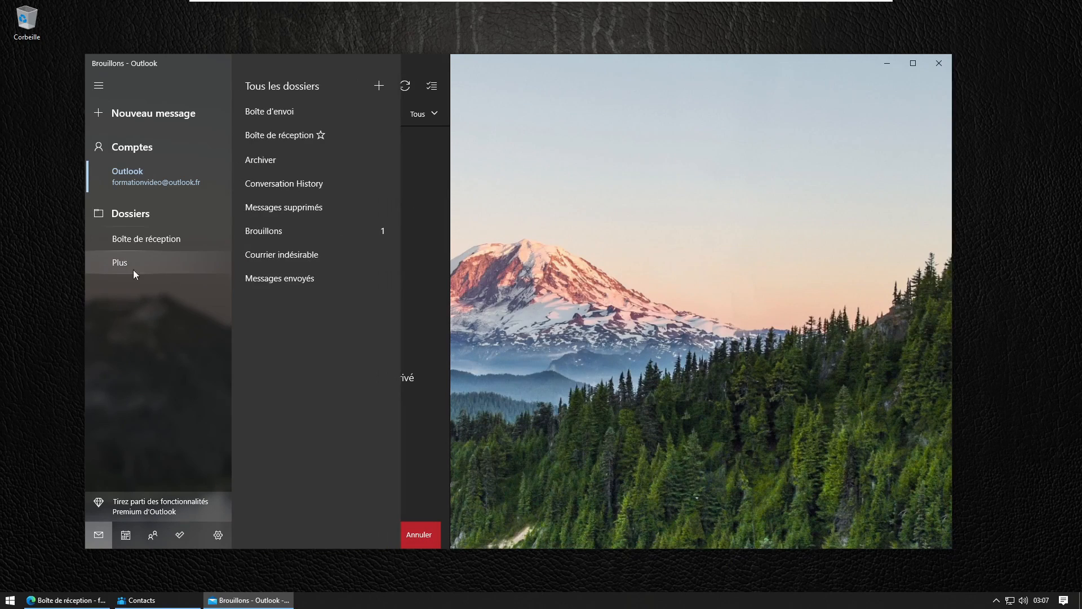
click(299, 117)
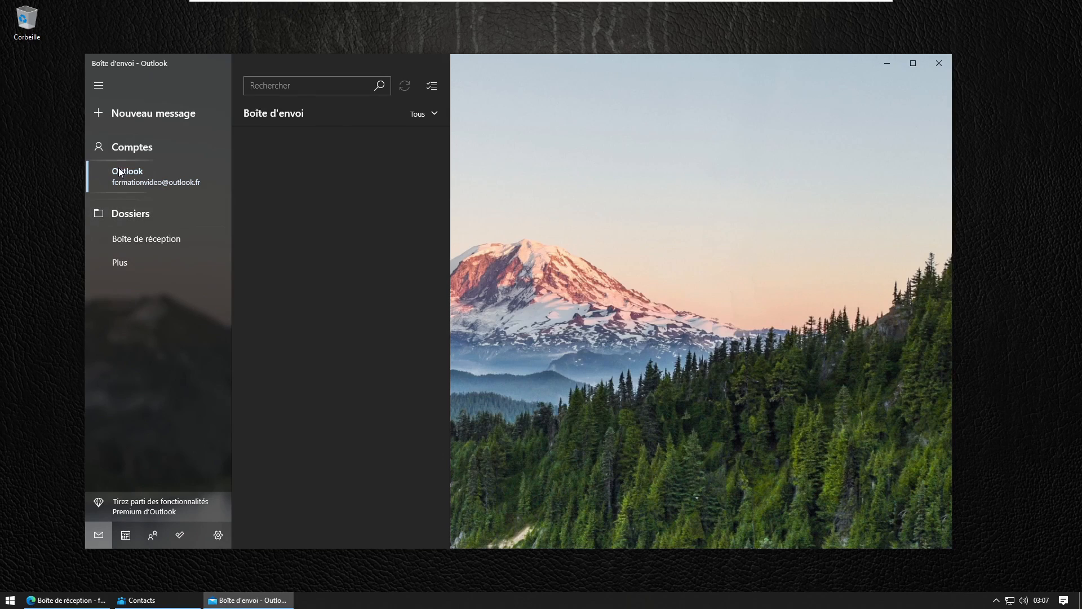
click(137, 262)
click(308, 276)
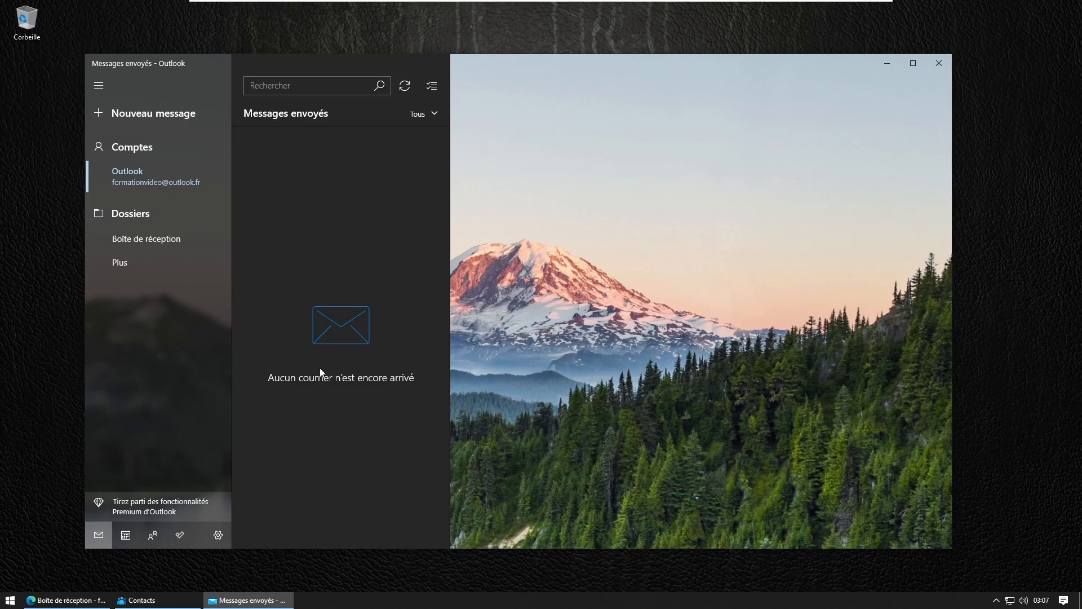
click(136, 267)
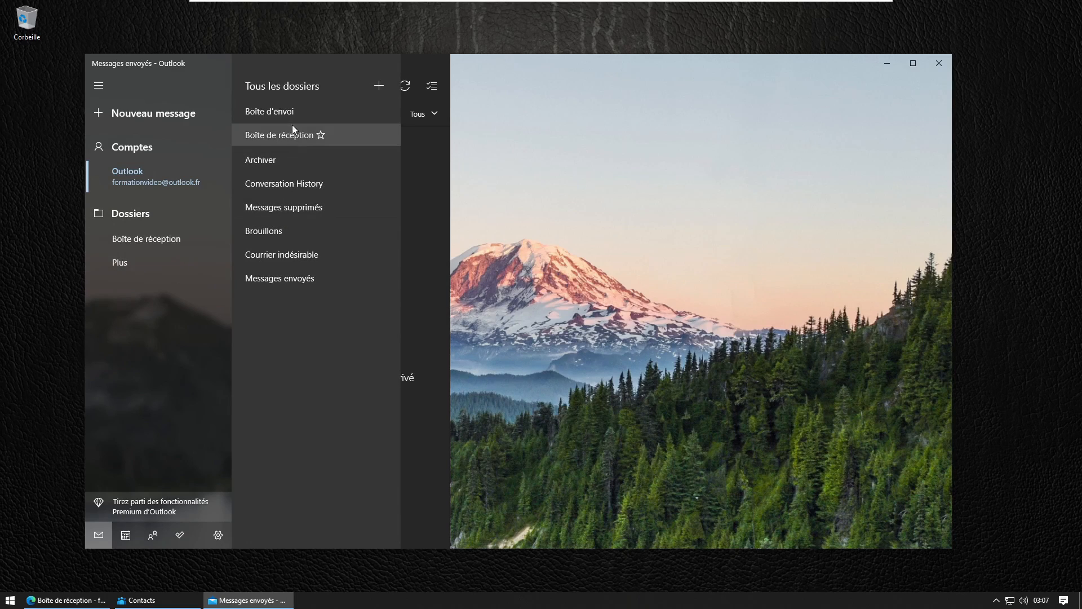
click(181, 344)
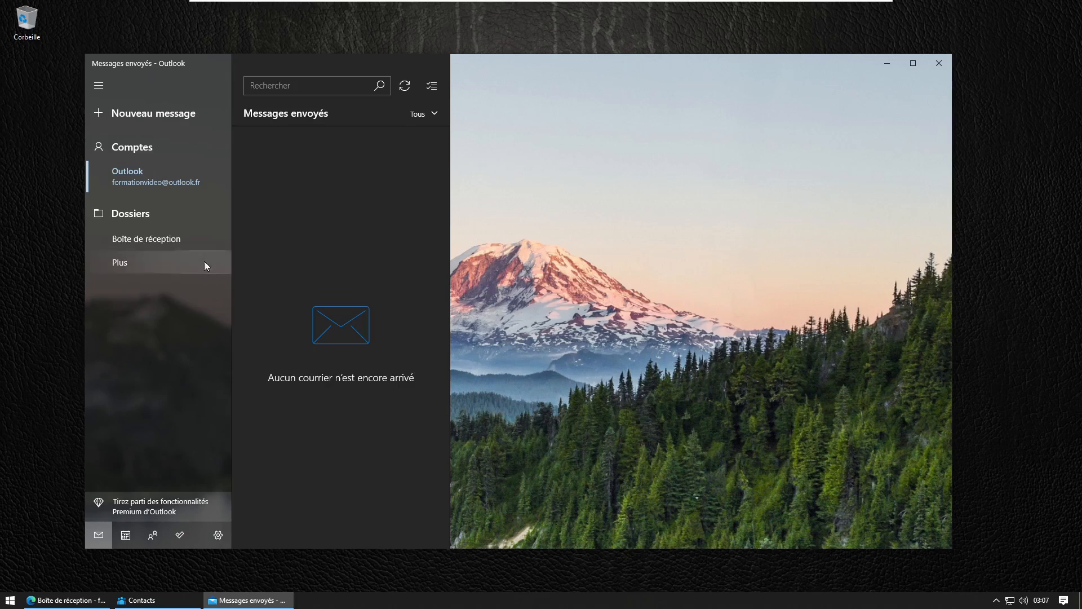
Step: Switch to Gmail in the browser and refresh the inbox to check for the sent message
click(71, 600)
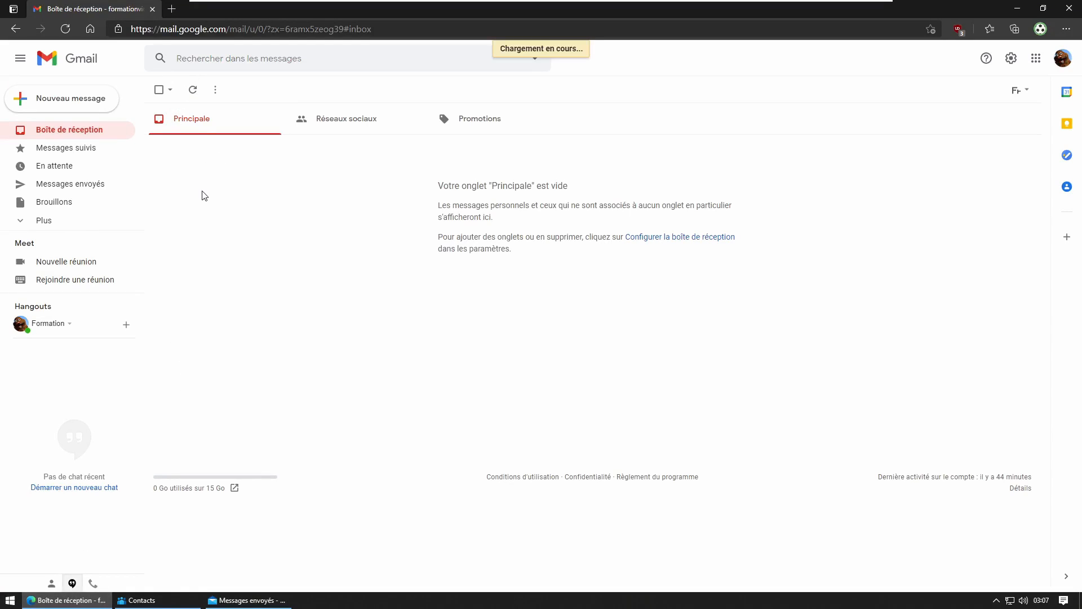
click(193, 93)
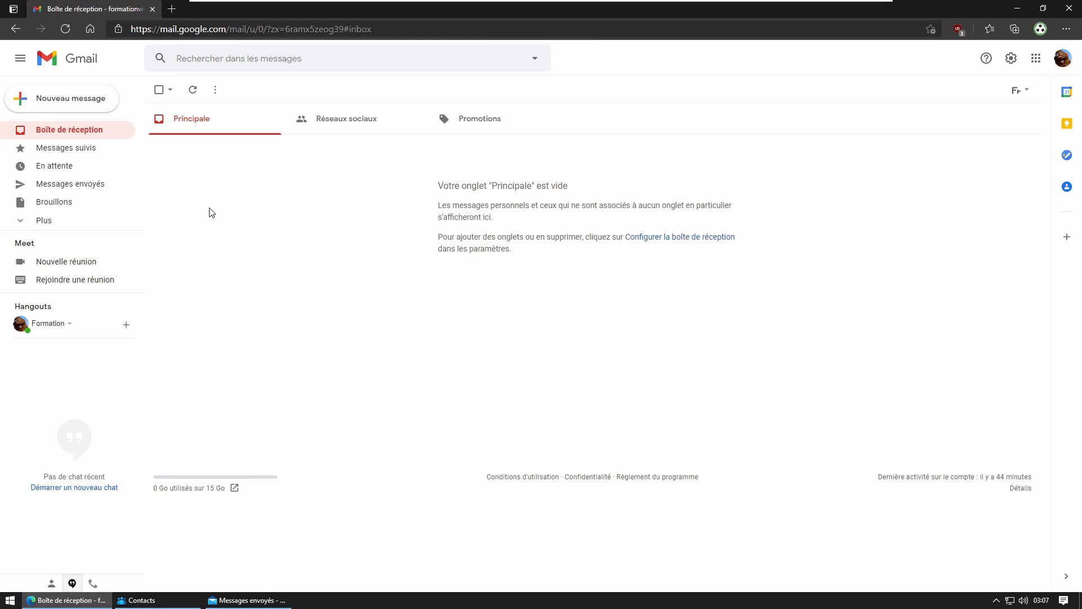
Step: Switch back to the Mail app and look over the list of mail folders again
click(266, 602)
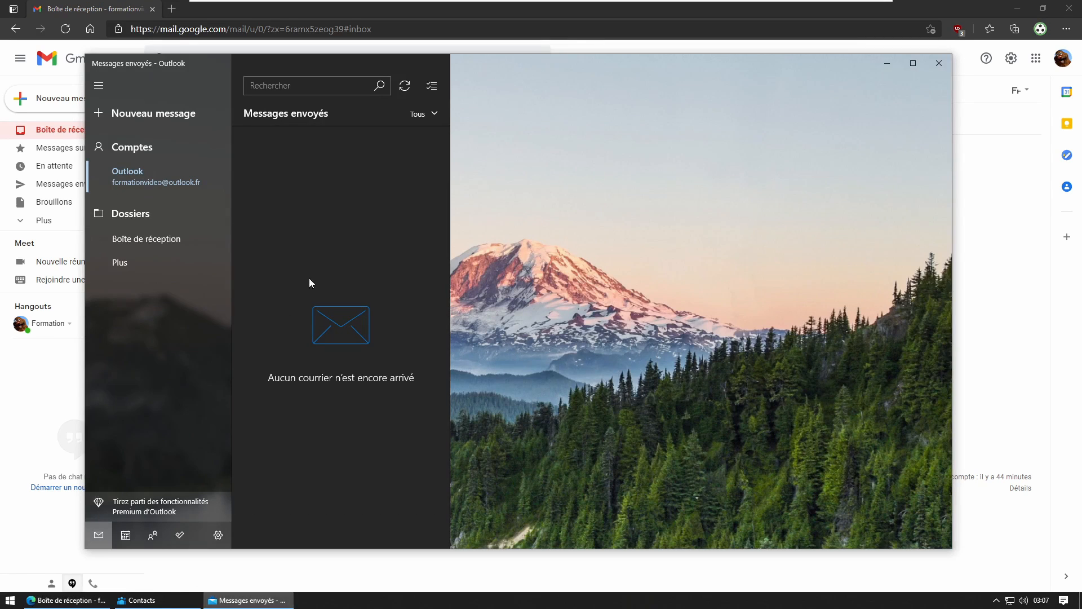
click(274, 602)
click(275, 602)
click(152, 263)
click(148, 330)
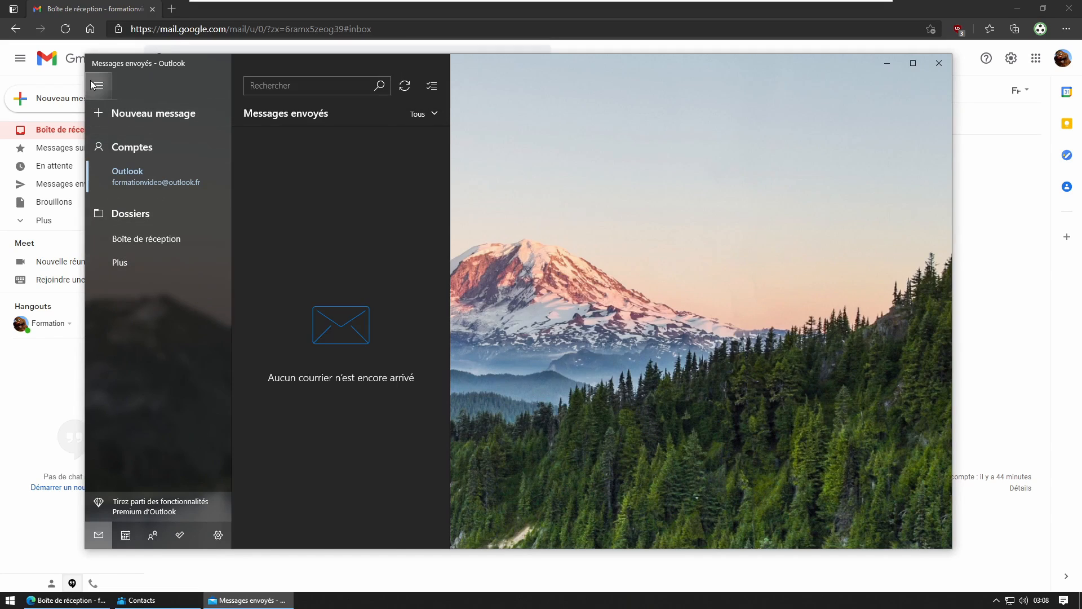
Step: Create a new message and choose the contact "Mon autre moi" as its recipient
click(99, 86)
click(99, 87)
click(99, 116)
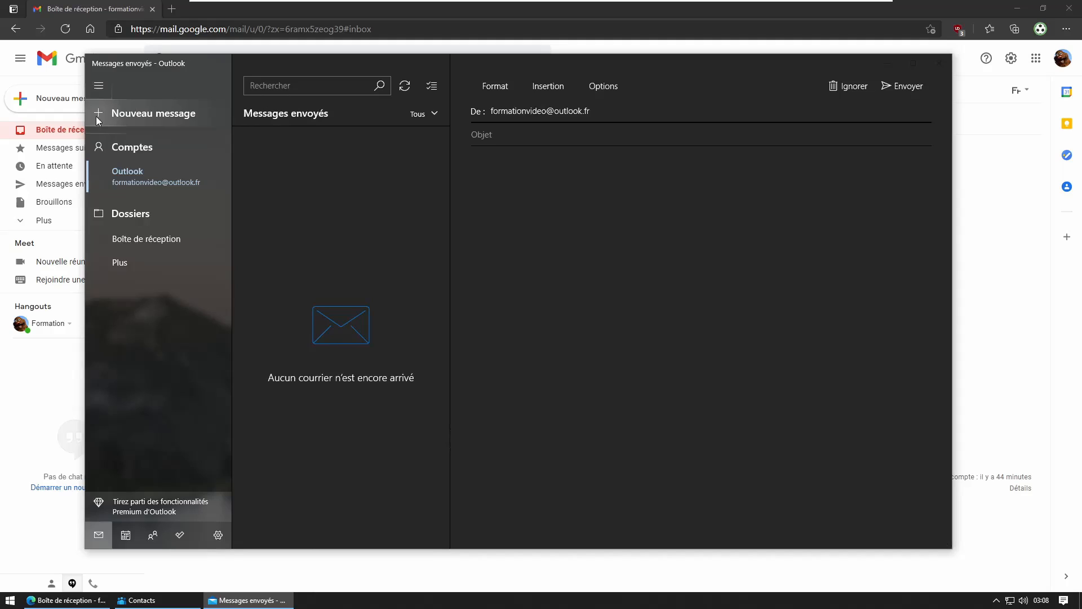
click(1018, 7)
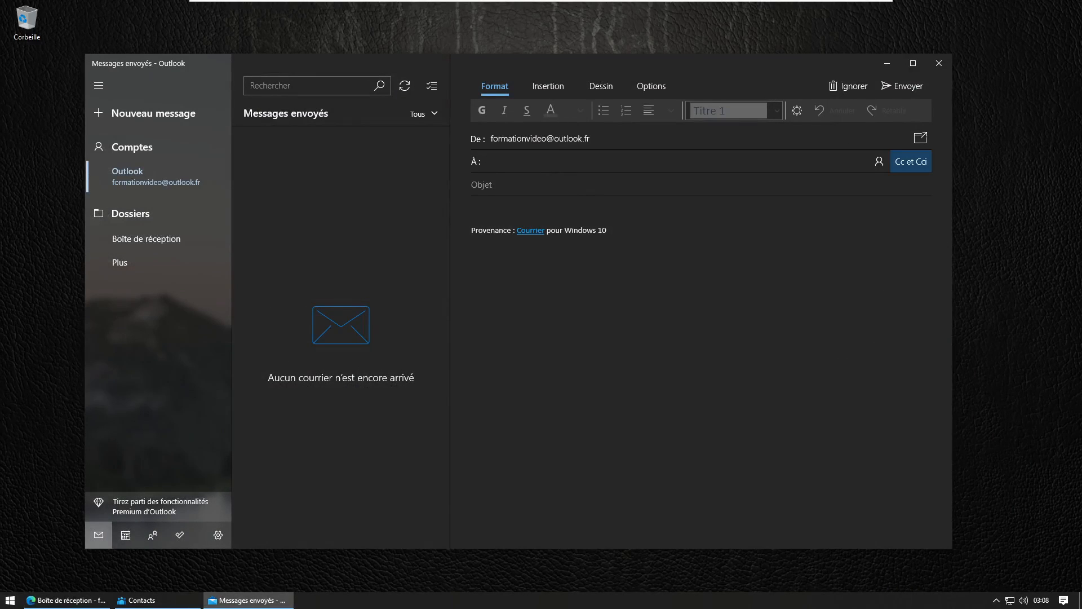
click(879, 161)
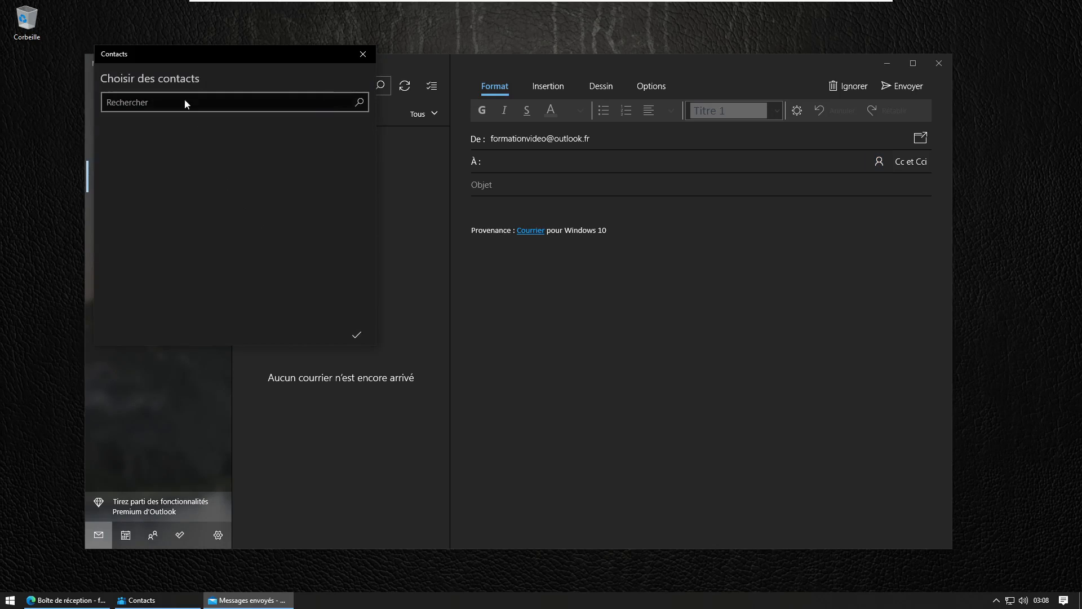
click(169, 159)
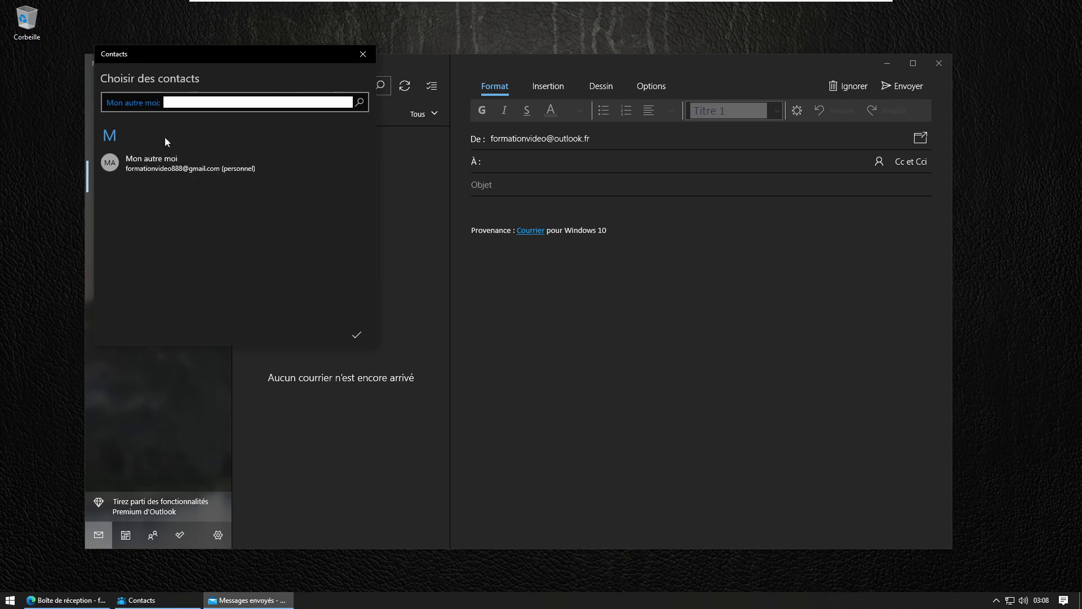
click(360, 336)
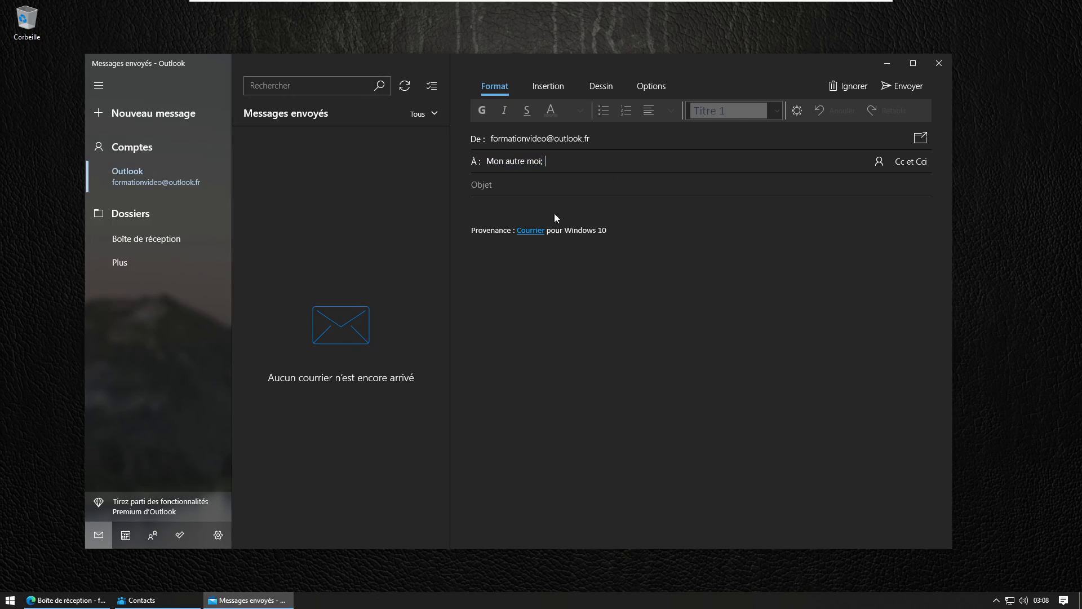
Step: Enter the subject "Test again" and replace the default signature text with "Un nouveau test encore..."
text(Test again)
drag(612, 230, 450, 228)
text(u)
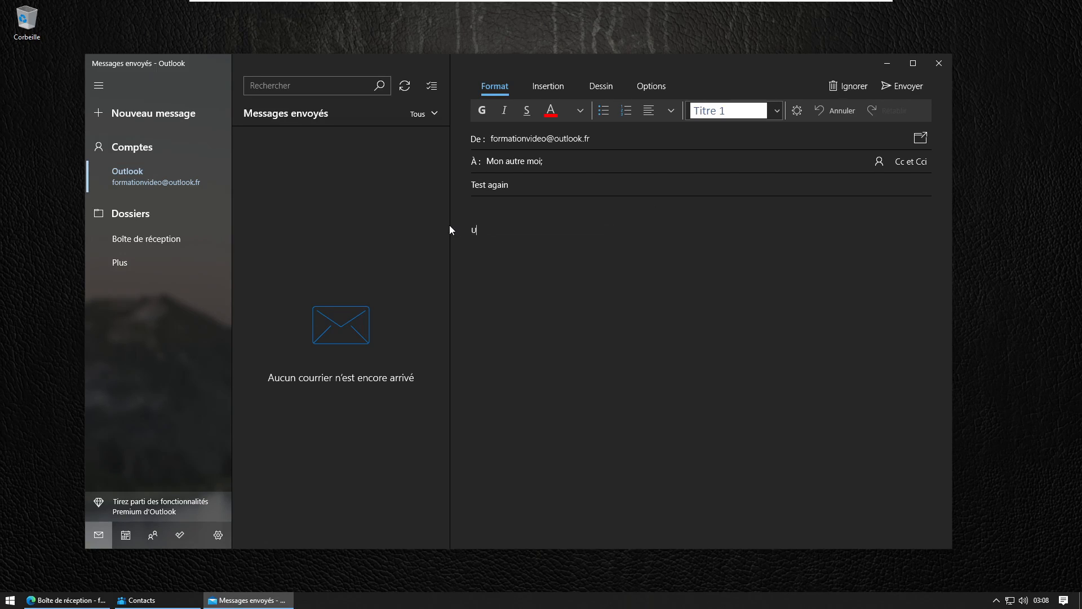
text(n nouveau test encore...)
Step: Apply the Titre style to the whole message body and add "=)" at the end of the line
key(ctrl+a)
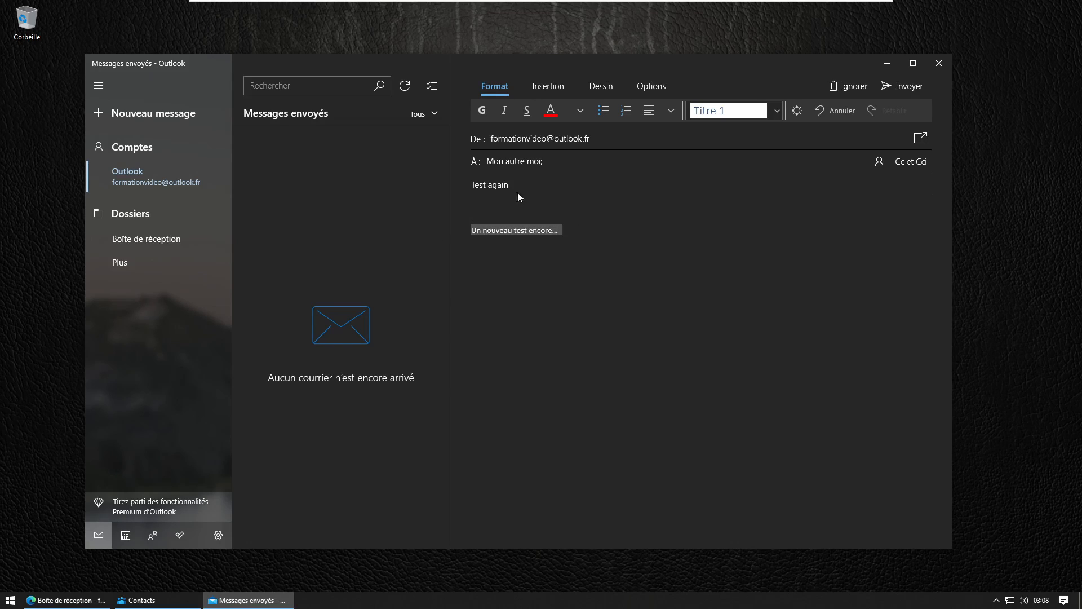
click(779, 107)
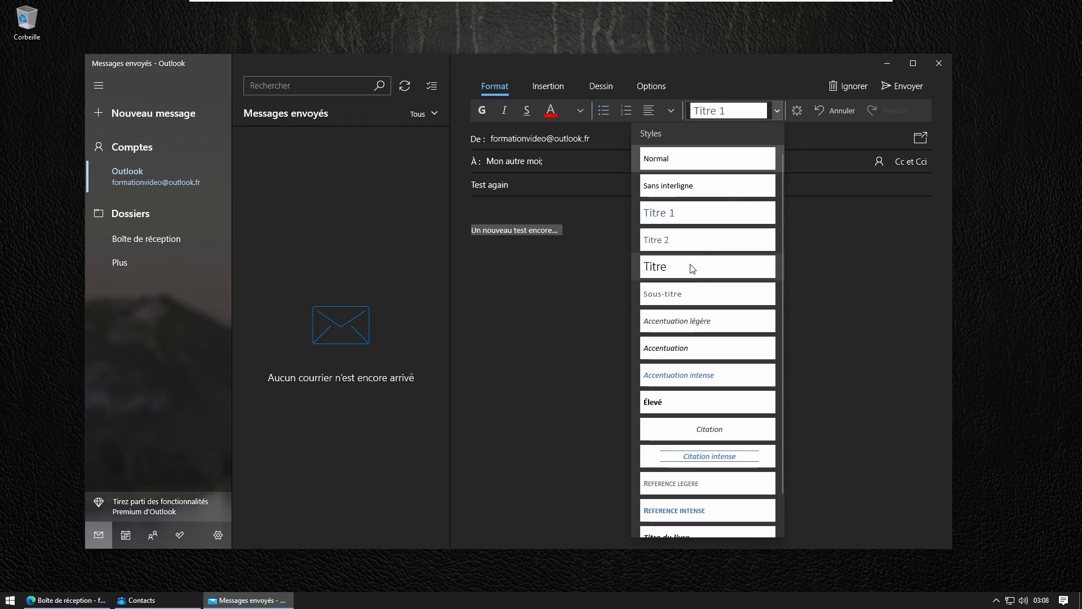
click(693, 267)
key(End)
text(=))
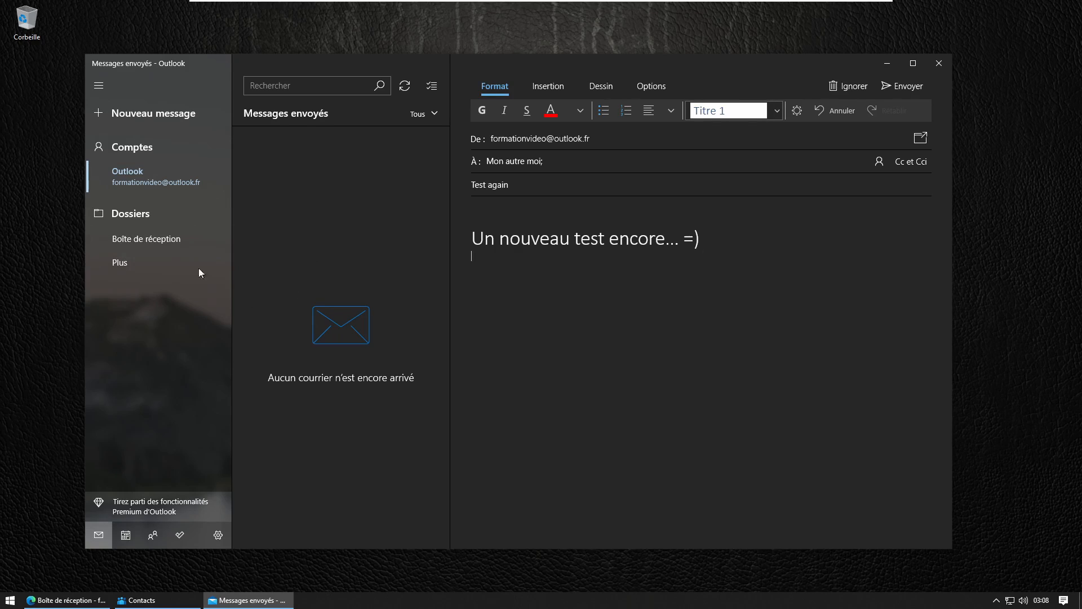
Step: Send the "Test again" message
click(439, 112)
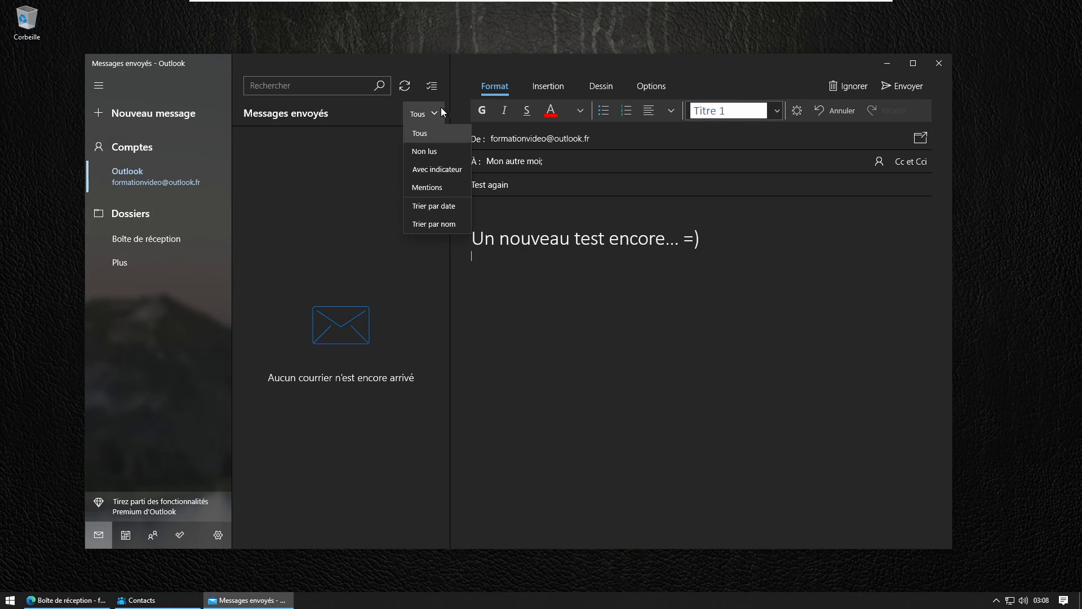
click(442, 108)
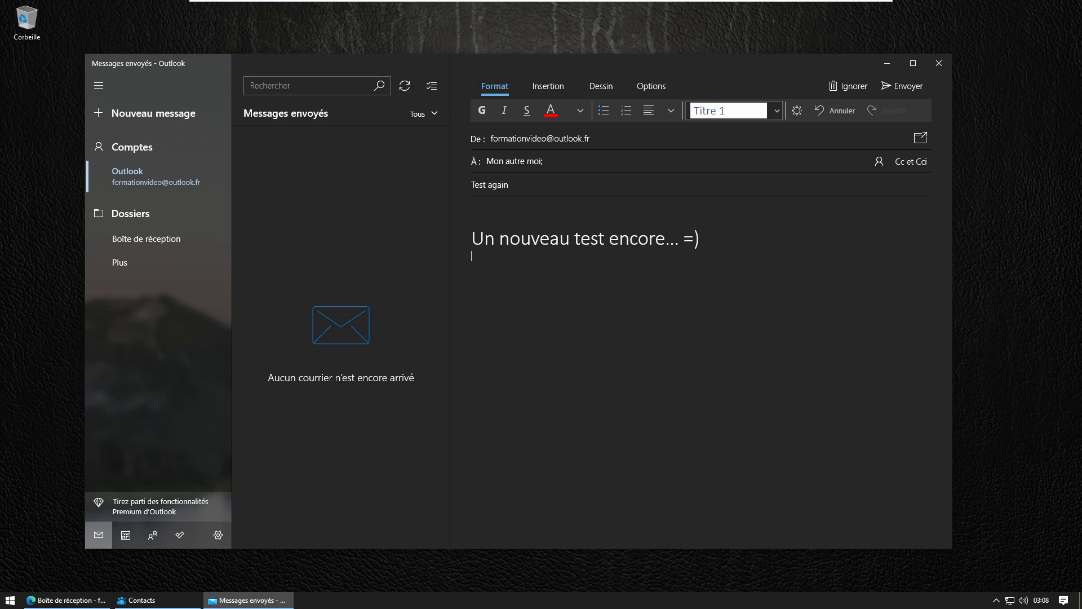
click(906, 87)
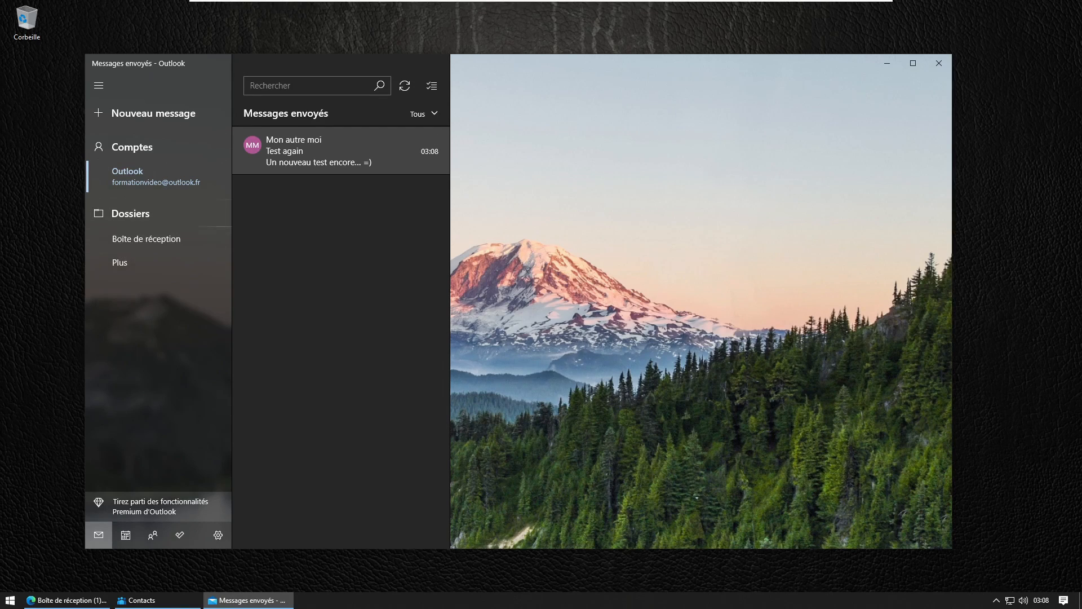
Step: Browse the folder list and check the Messages envoyés and Boîte de réception folders after sending
click(121, 262)
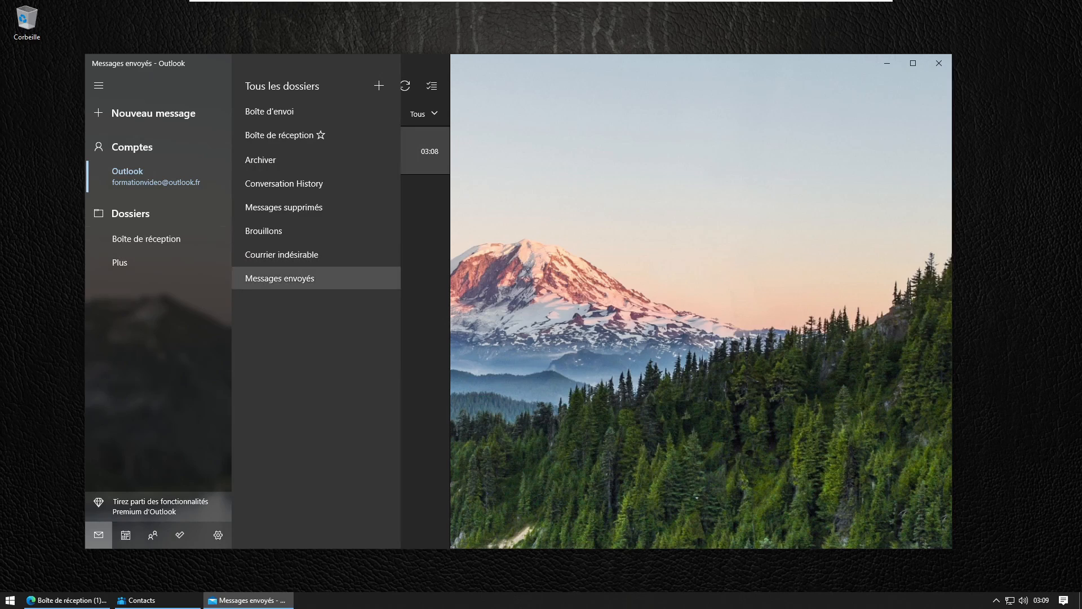
click(163, 208)
click(120, 262)
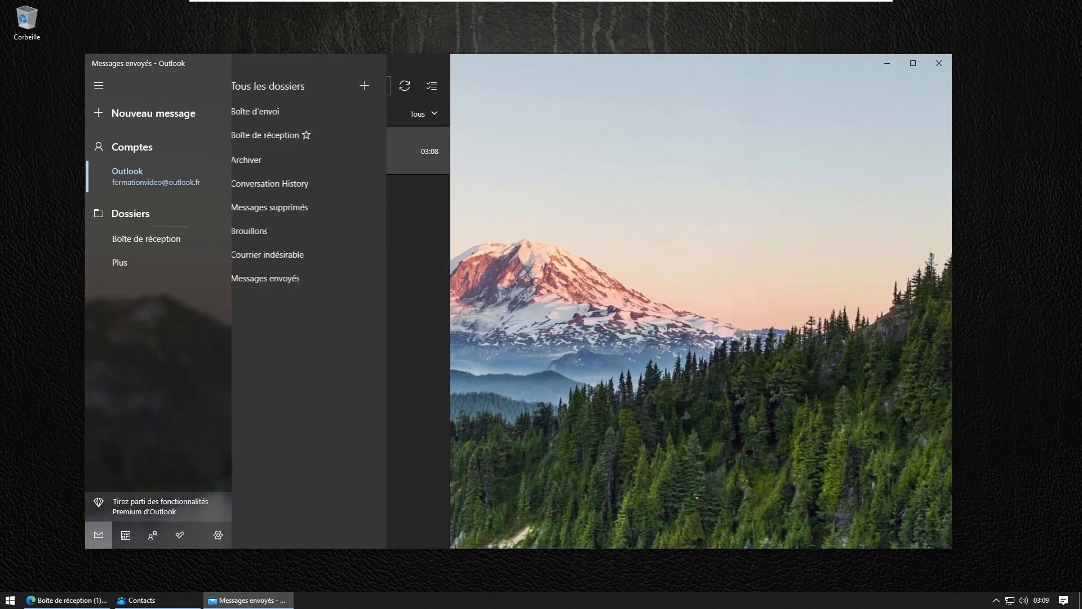
click(270, 278)
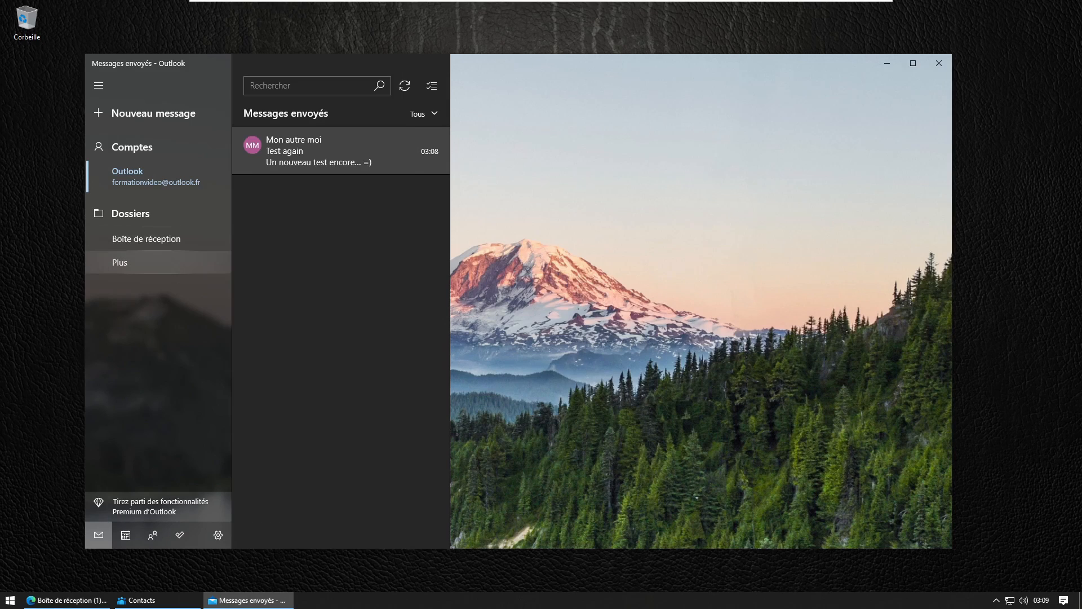
click(120, 262)
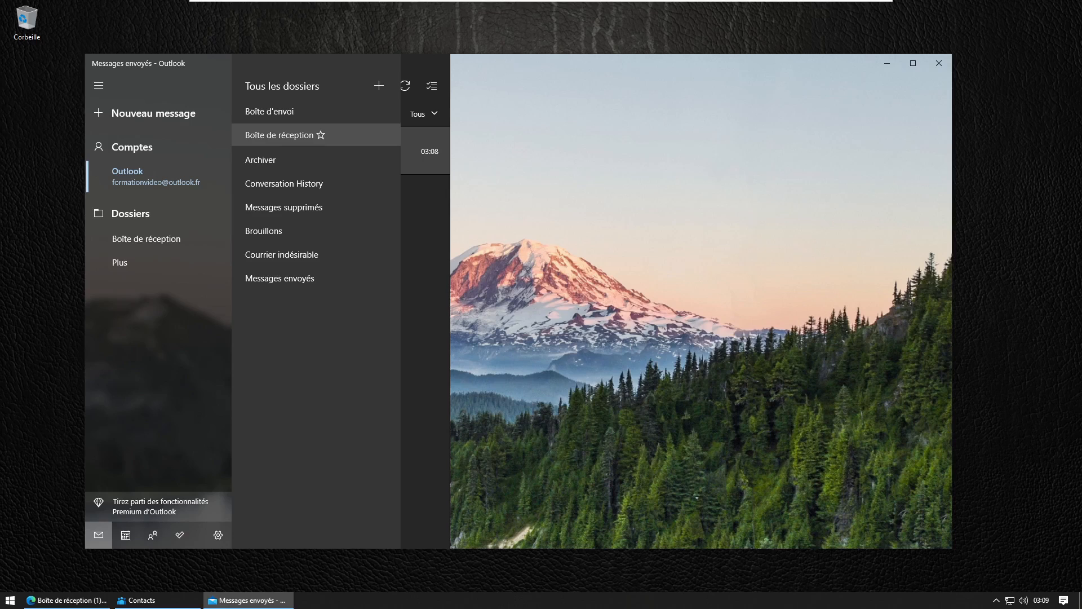
click(186, 263)
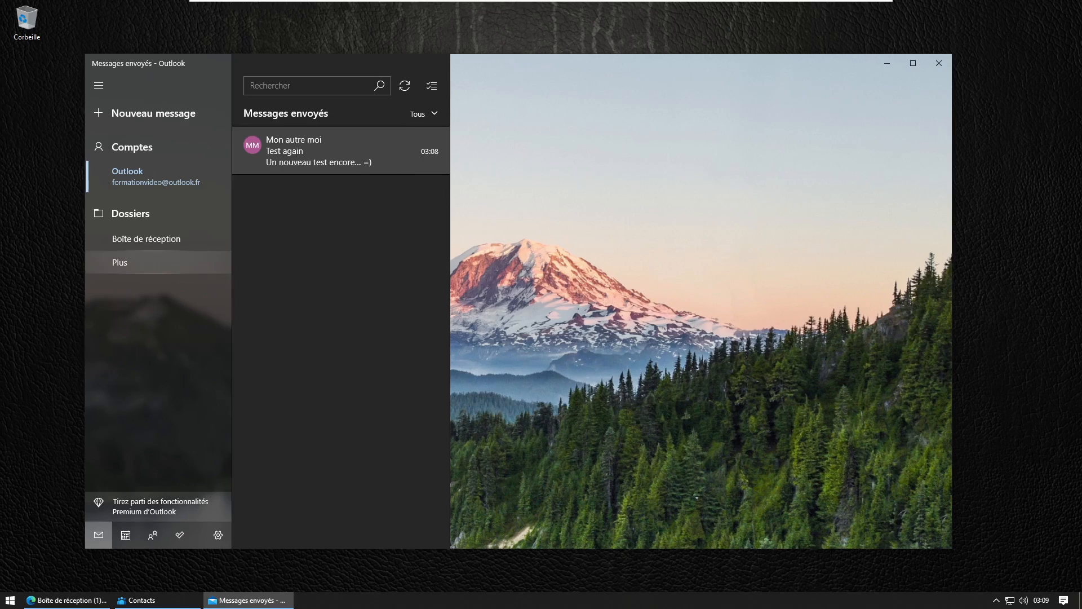
click(155, 262)
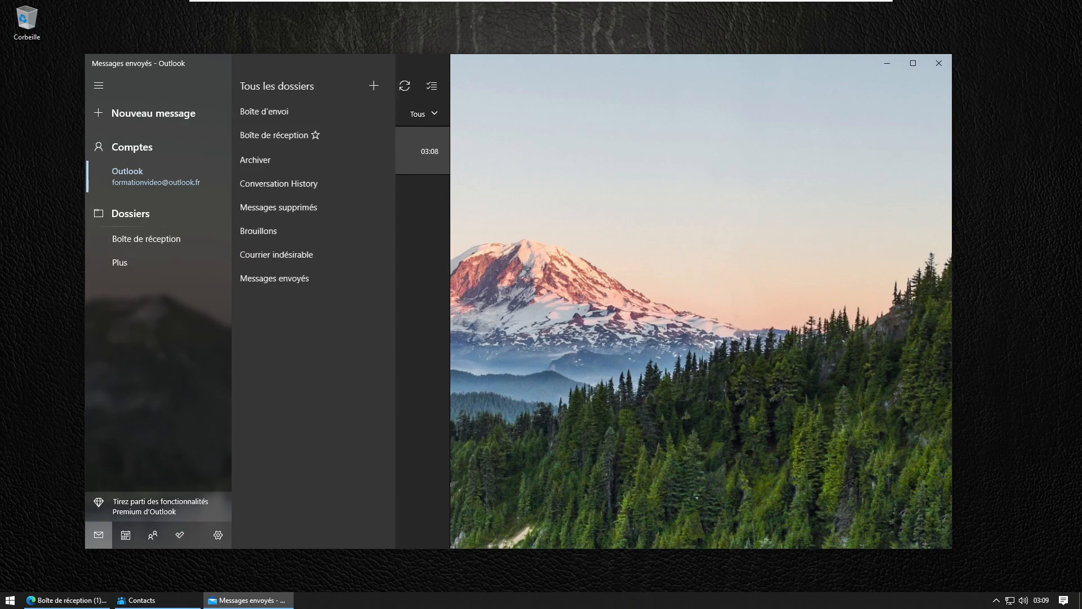
click(155, 239)
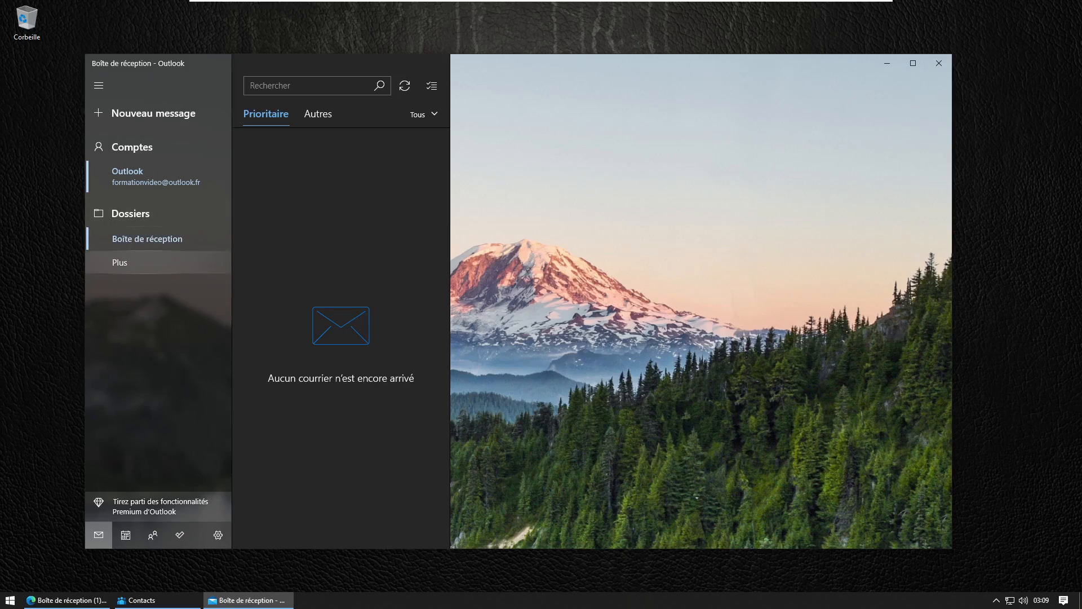
click(119, 262)
click(282, 278)
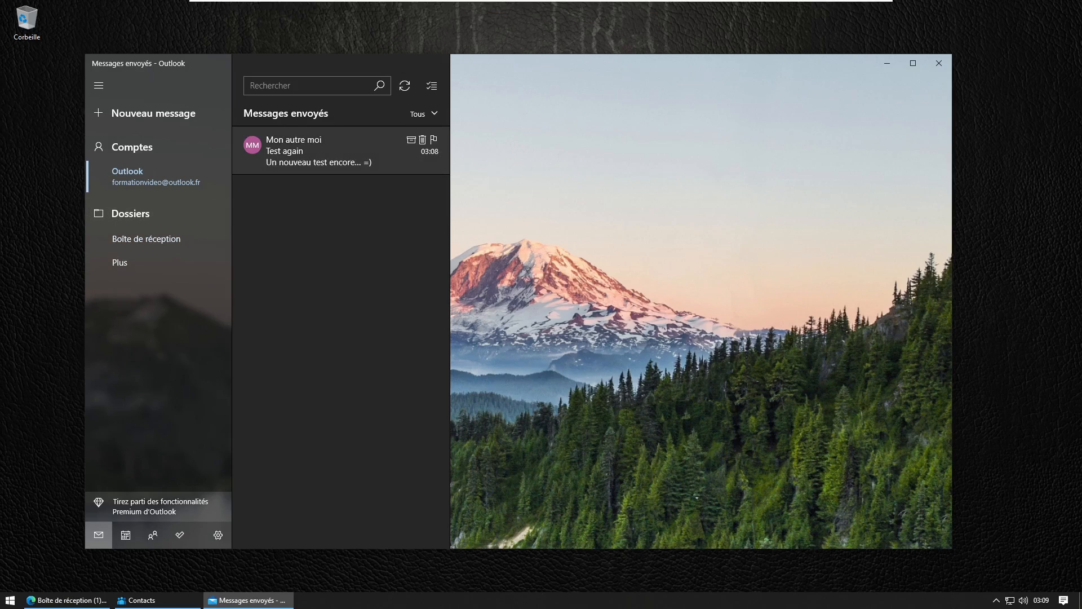
Step: Switch to Gmail in the browser, open the received "Test again" message and start a reply
click(87, 601)
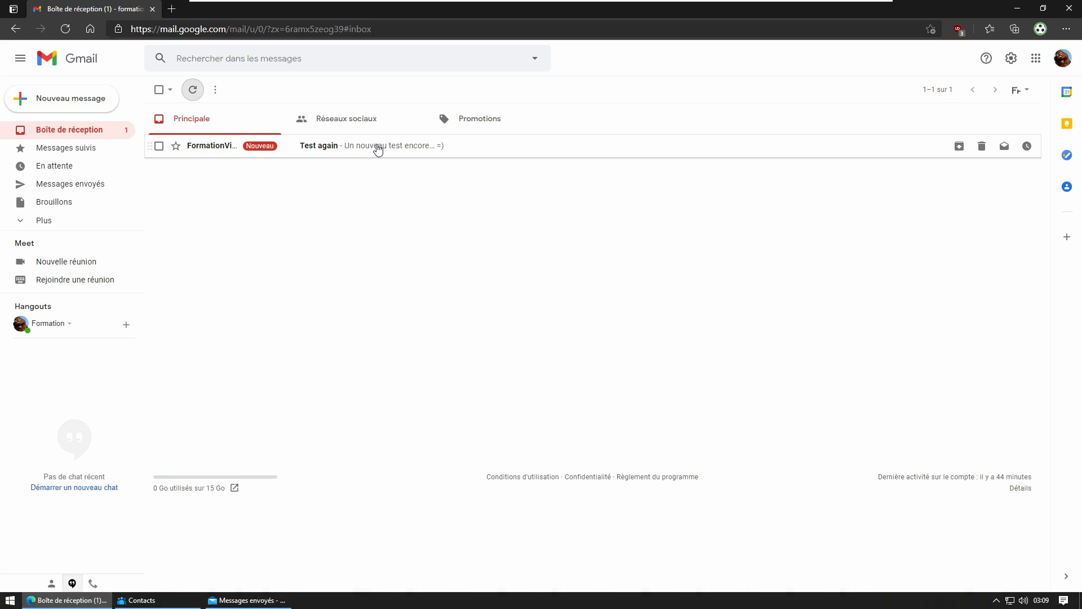
click(378, 148)
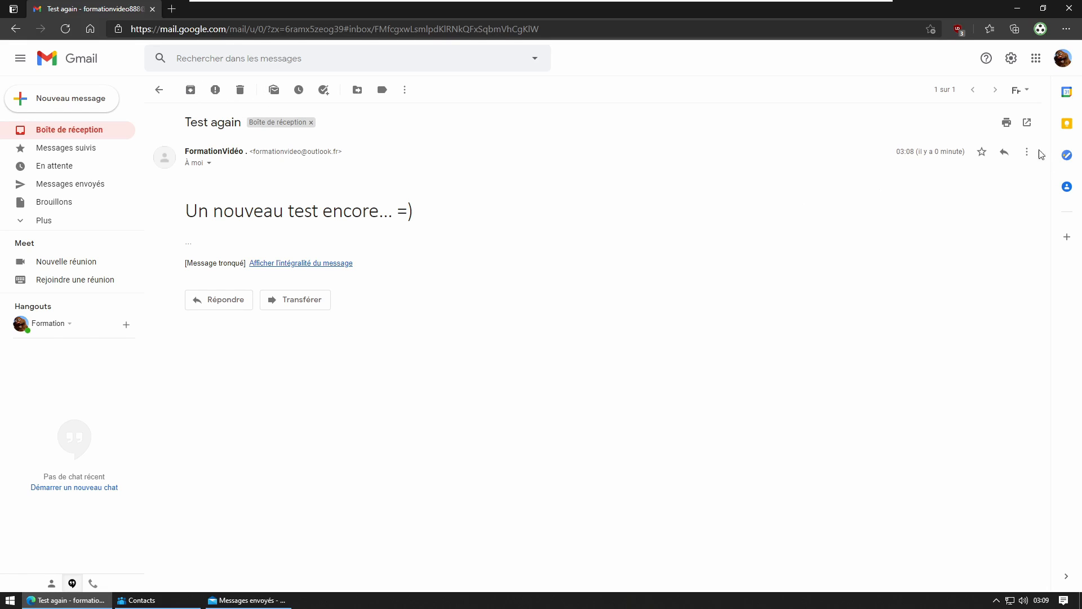
click(1006, 158)
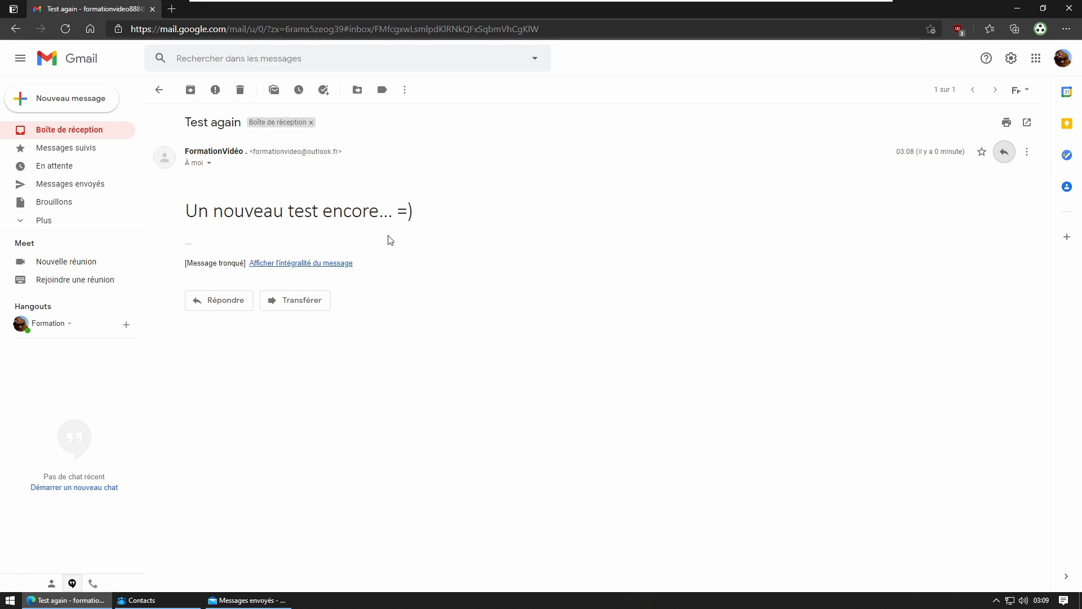
Step: Write the reply "C'est génial, vive la messagerie." signed "René la Taupe." and send it
text(C'es)
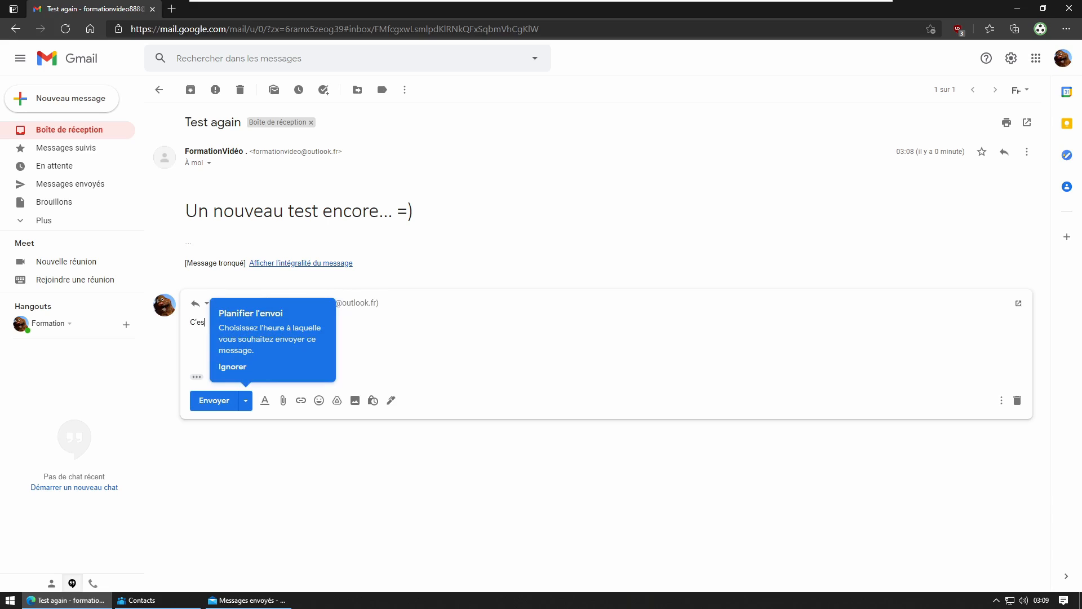
text(t)
click(232, 366)
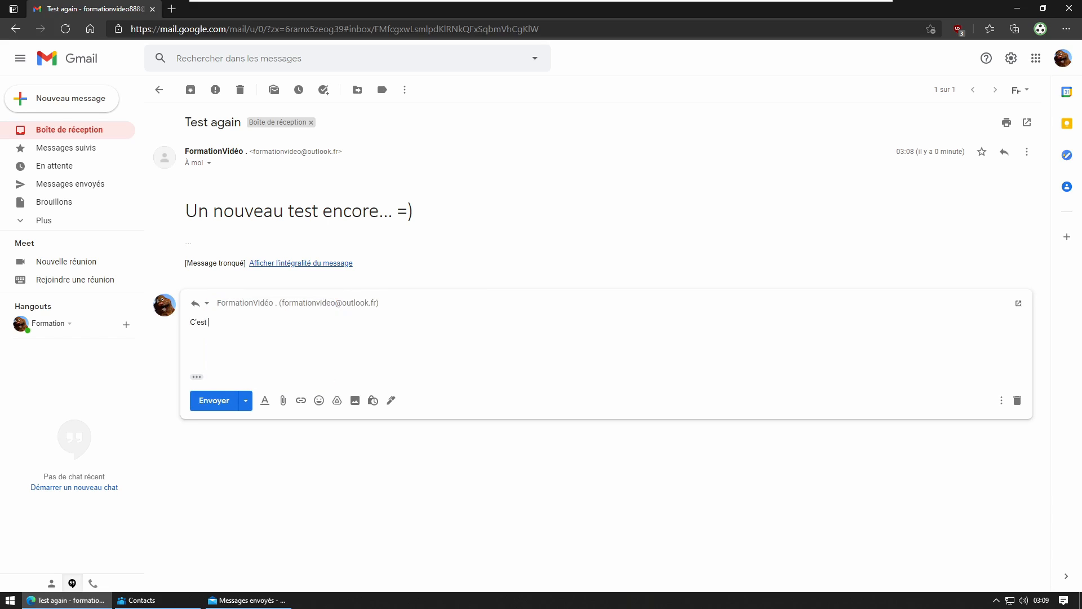
text(génial, merci p)
key(BackSpace)
key(BackSpace)
key(BackSpace)
key(BackSpace)
text(vive la messagerie.  René la Taupe)
click(217, 402)
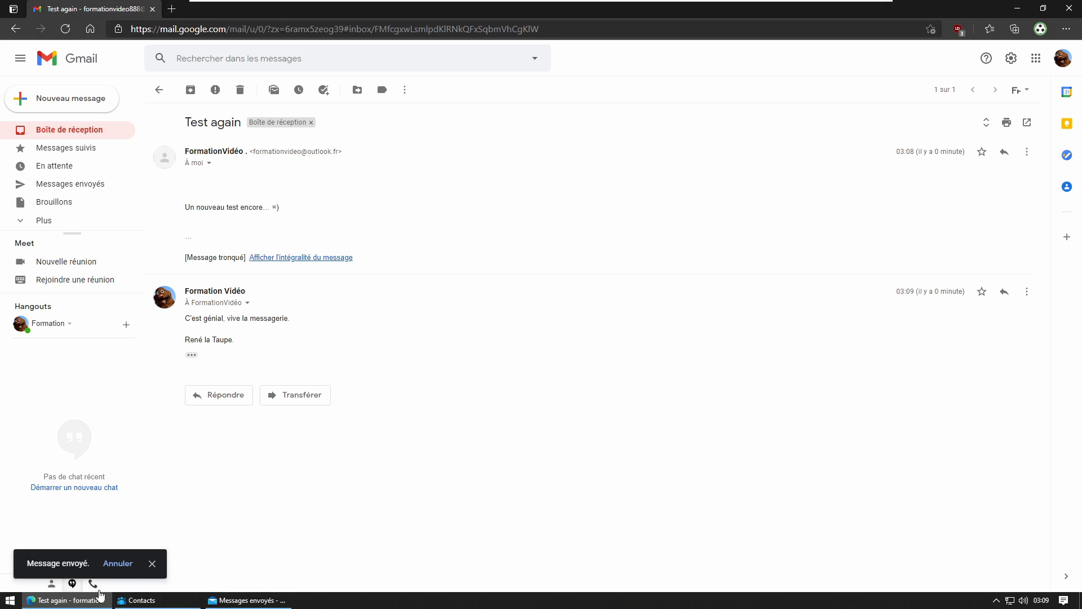
Step: Switch back to the Mail app and check the Boîte de réception folder for the reply
click(209, 599)
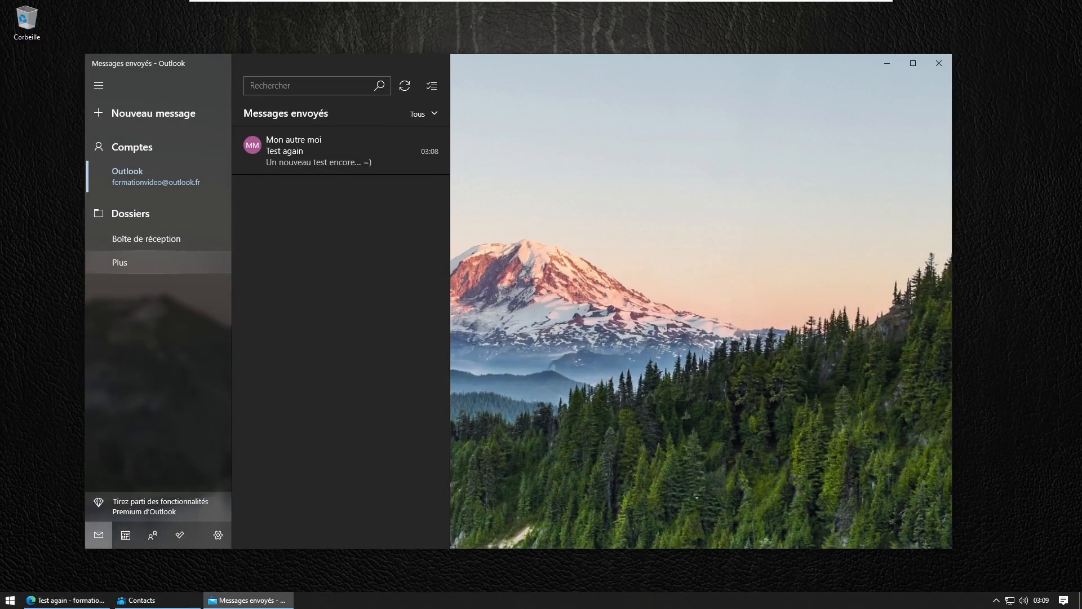
click(148, 173)
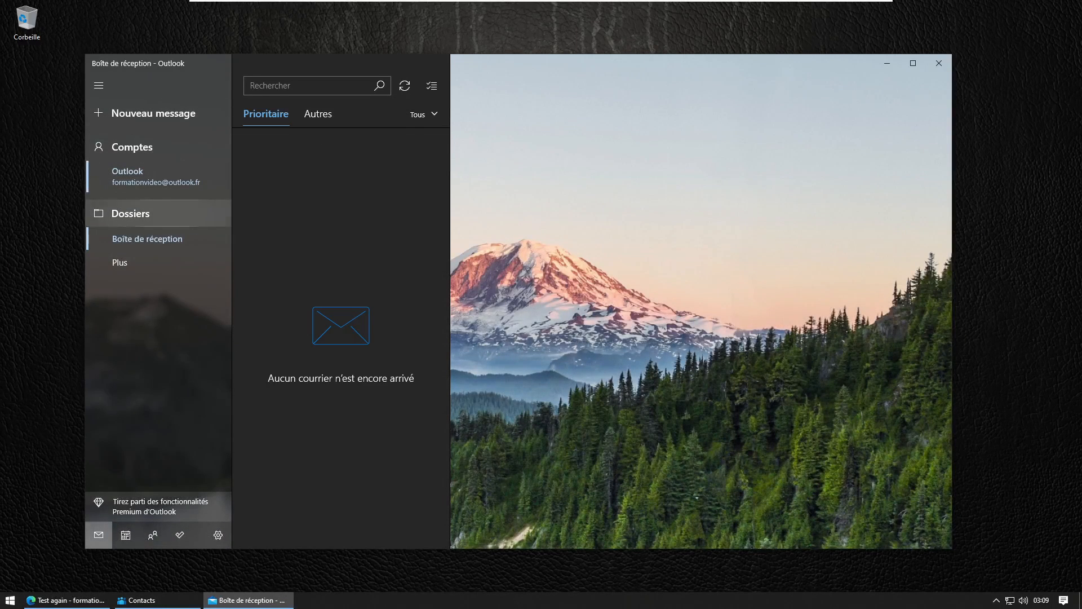
click(142, 262)
click(145, 234)
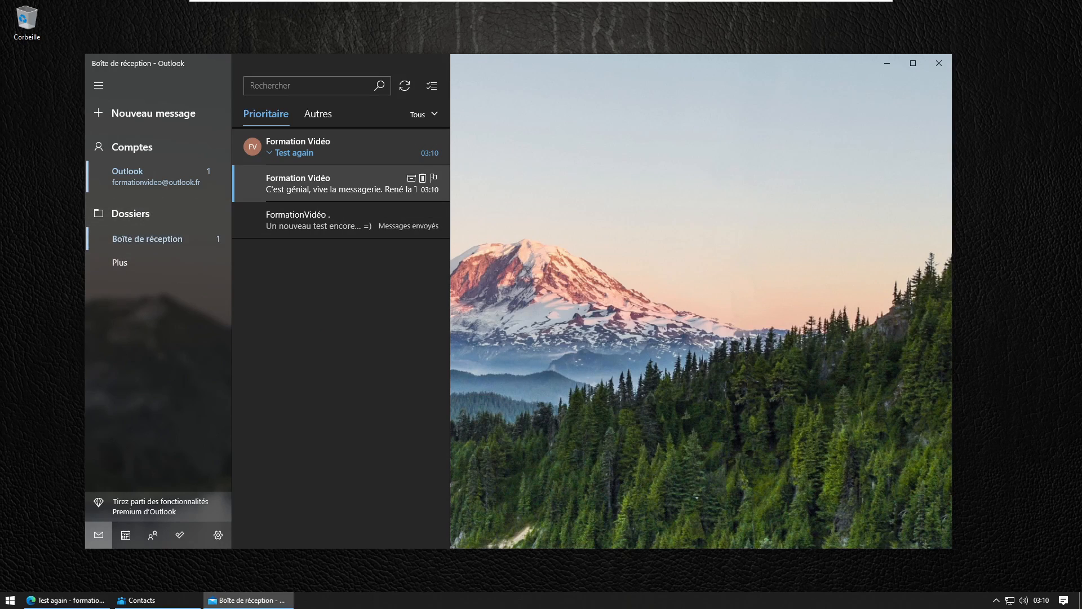
Step: Read the reply and the original message in the "Test again" conversation
click(269, 153)
double_click(316, 168)
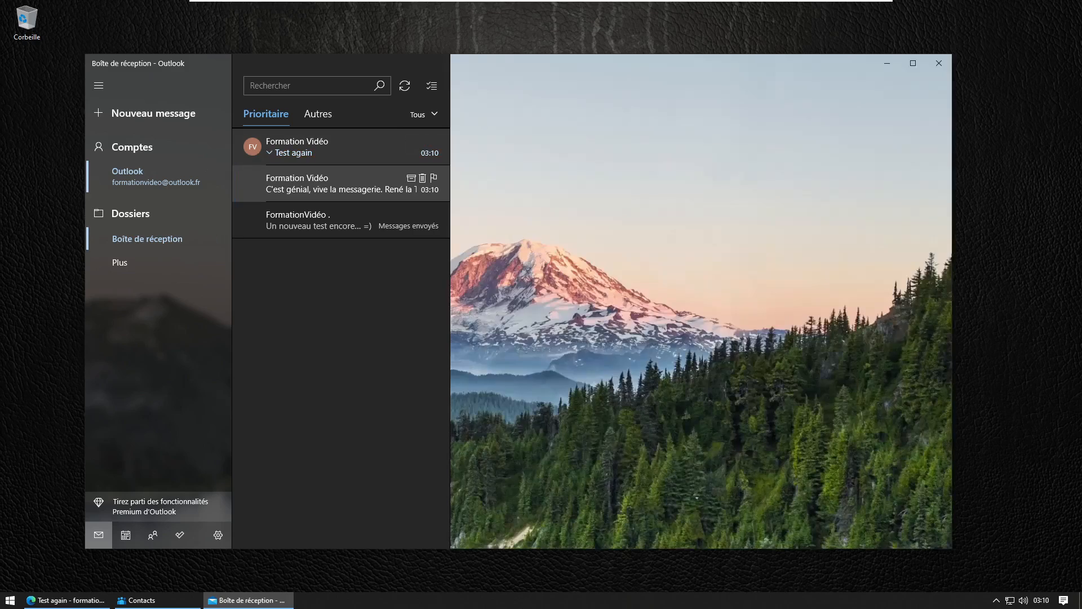
click(269, 153)
click(305, 153)
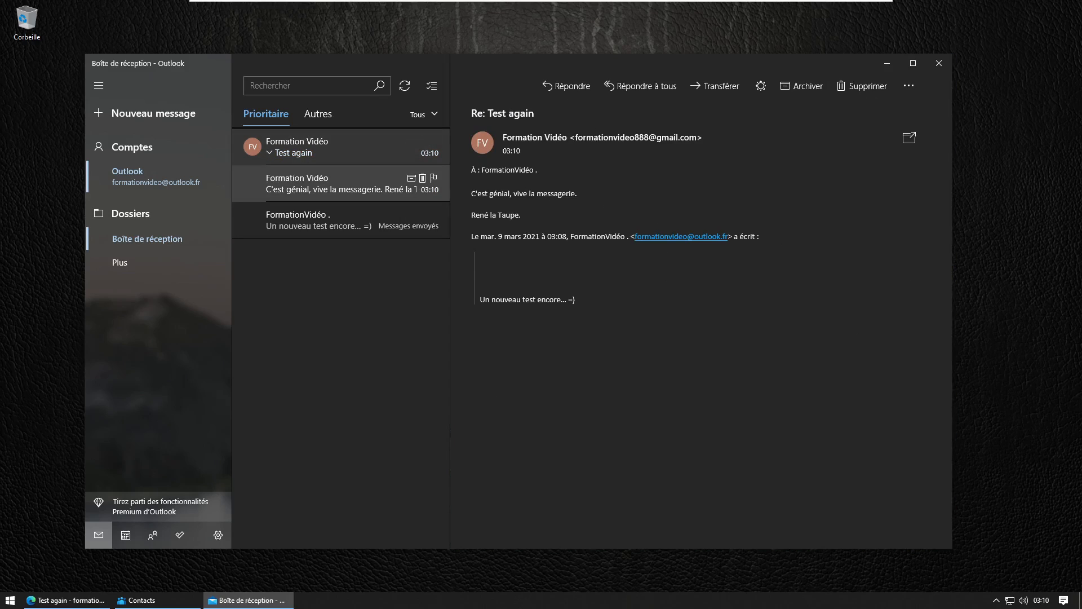
click(318, 220)
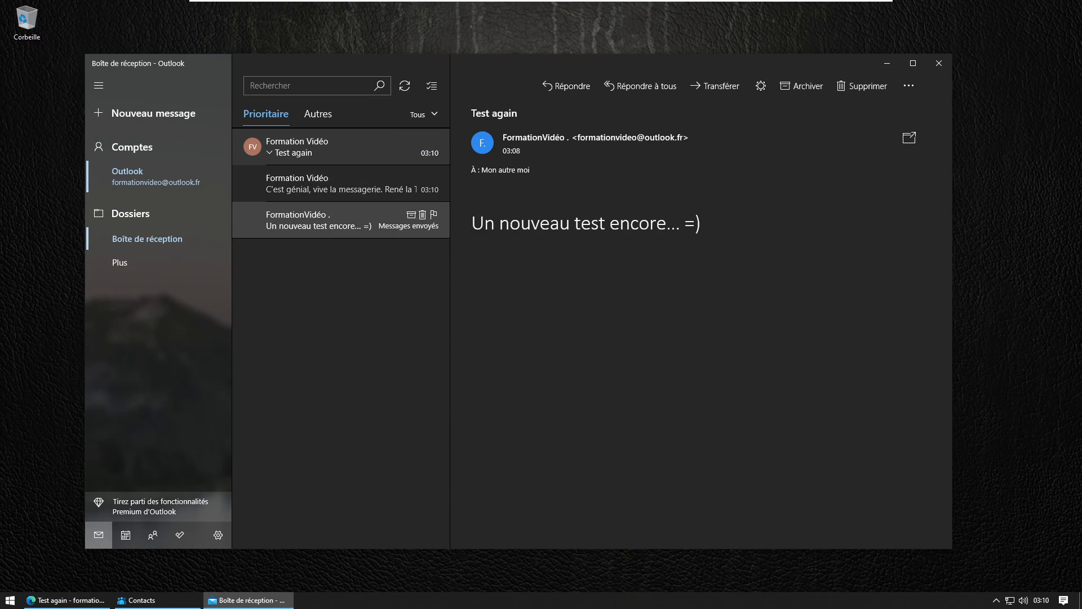
click(319, 189)
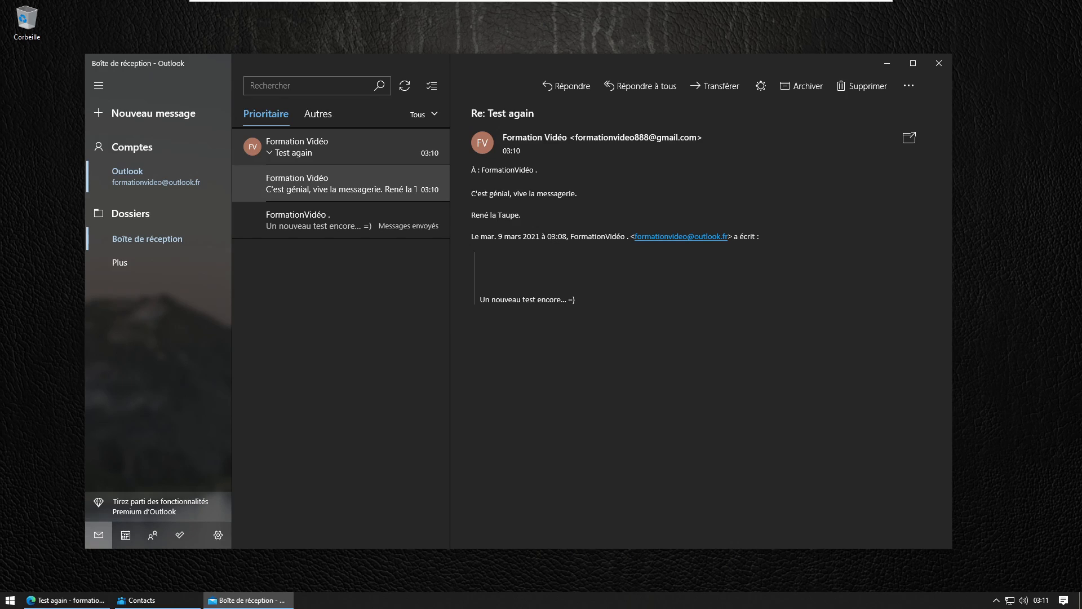
Step: Highlight the sender's e-mail address in the header of the "Re: Test again" message
drag(575, 137, 696, 138)
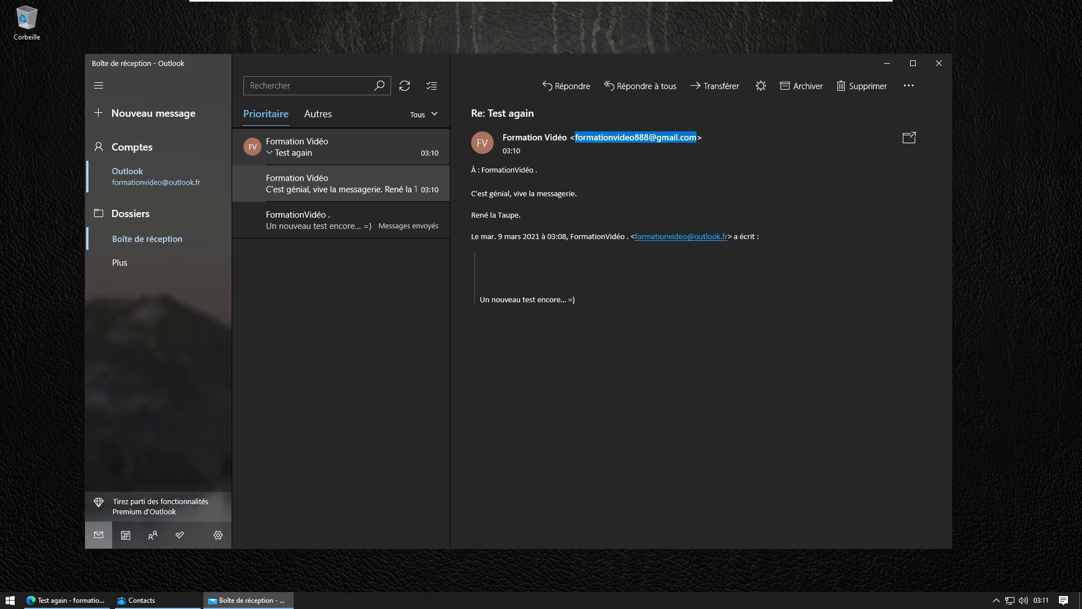
click(697, 138)
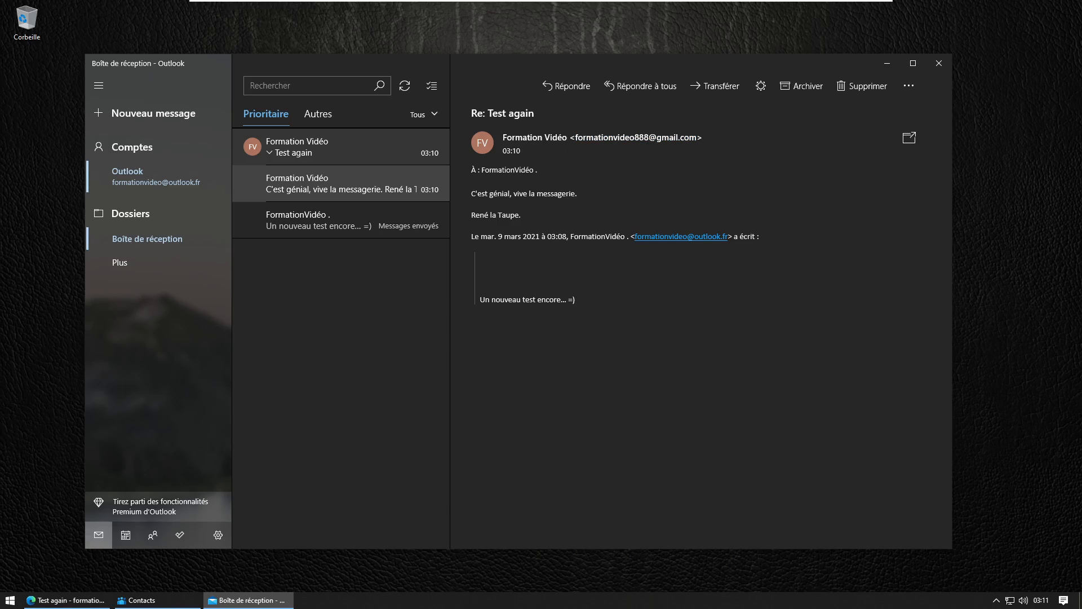
drag(575, 137, 696, 137)
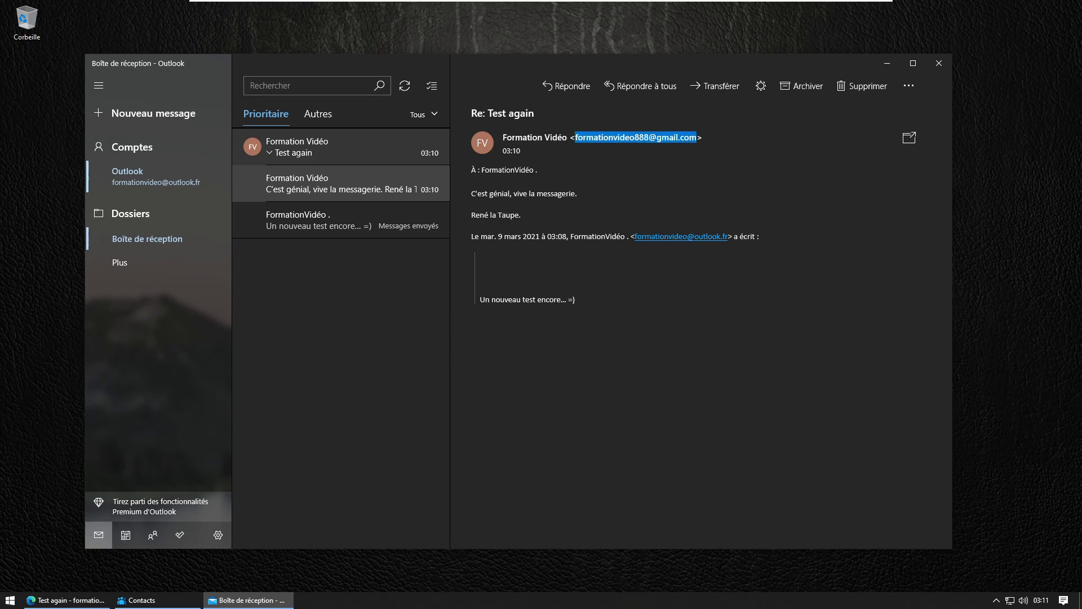
click(542, 393)
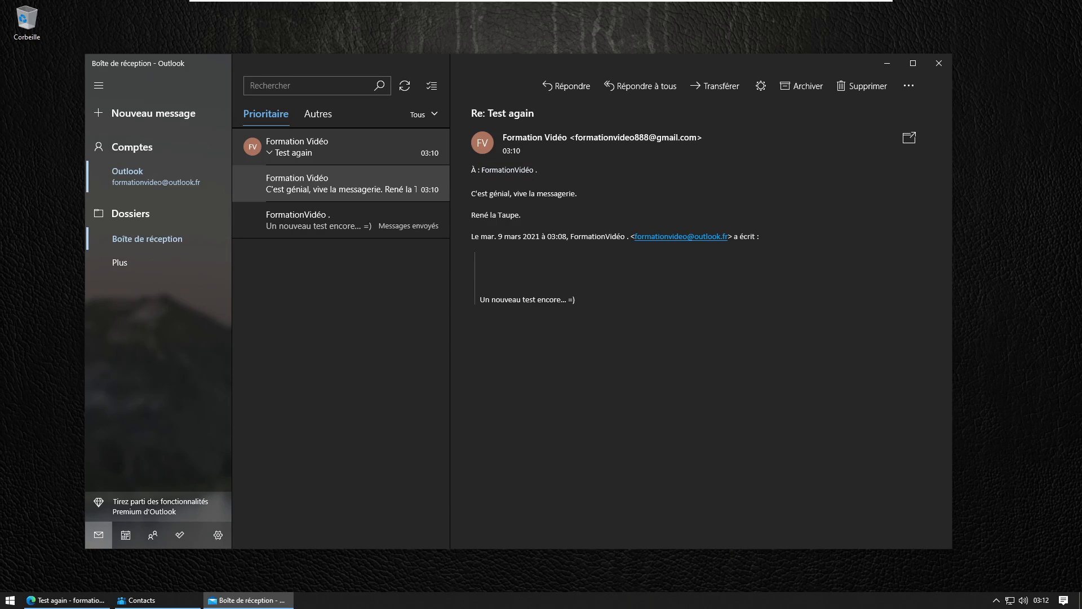
double_click(638, 138)
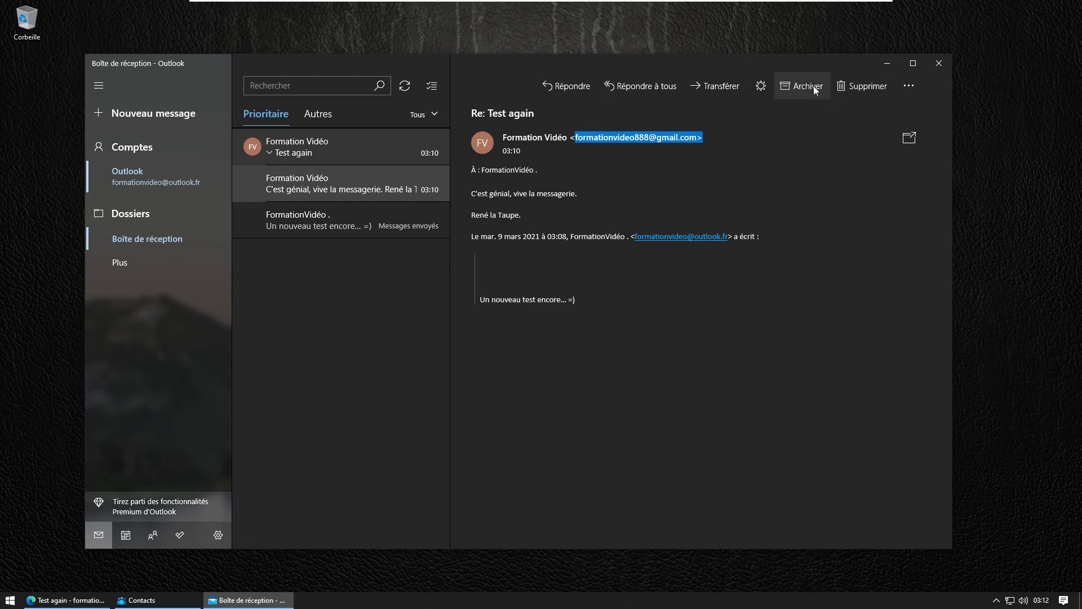
Step: Archive the "Test again" conversation and open the Archiver folder to view it
click(786, 91)
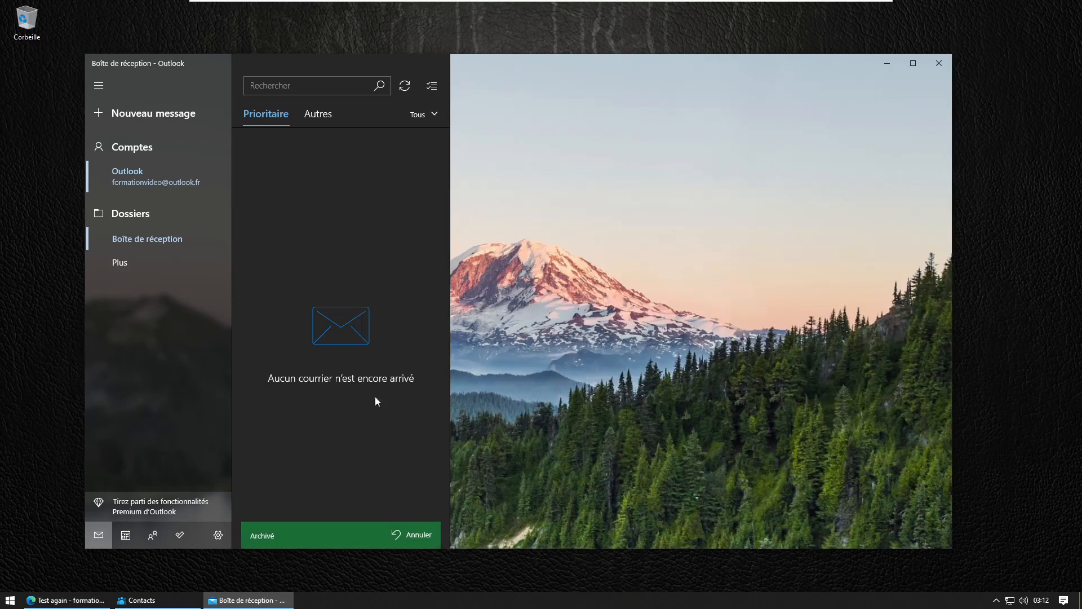
click(126, 263)
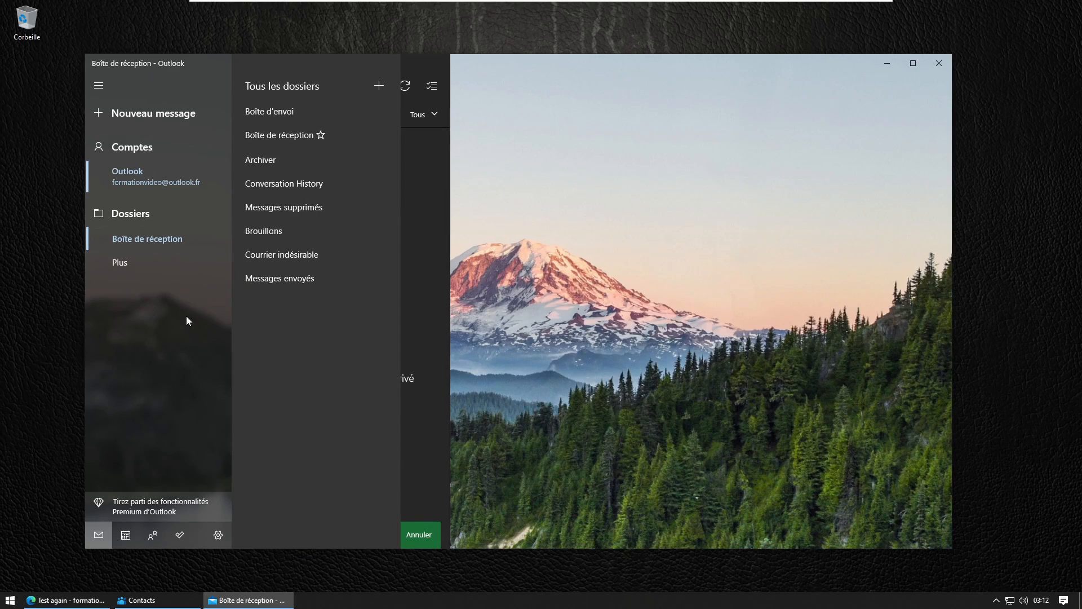
click(268, 161)
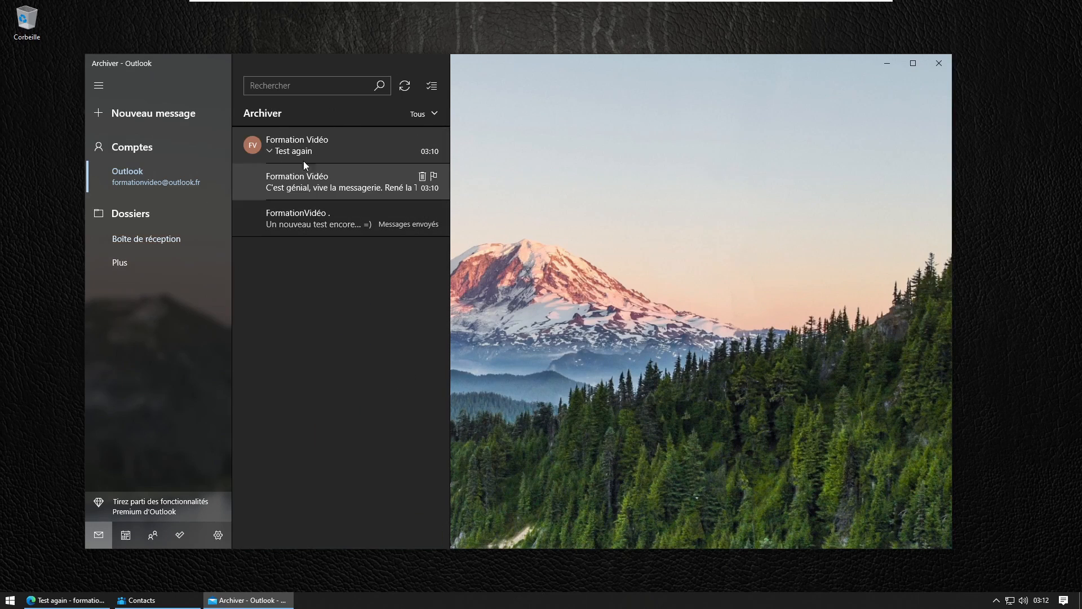
Step: Reopen the Archiver folder and review its filter and sort options, including sorting by date
click(434, 113)
click(316, 303)
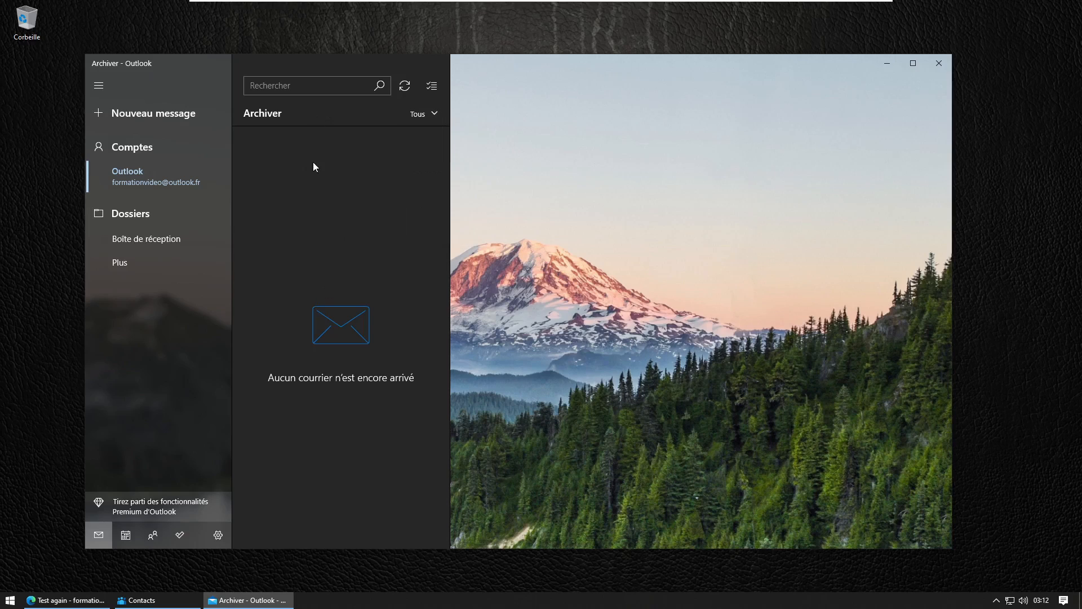
click(127, 270)
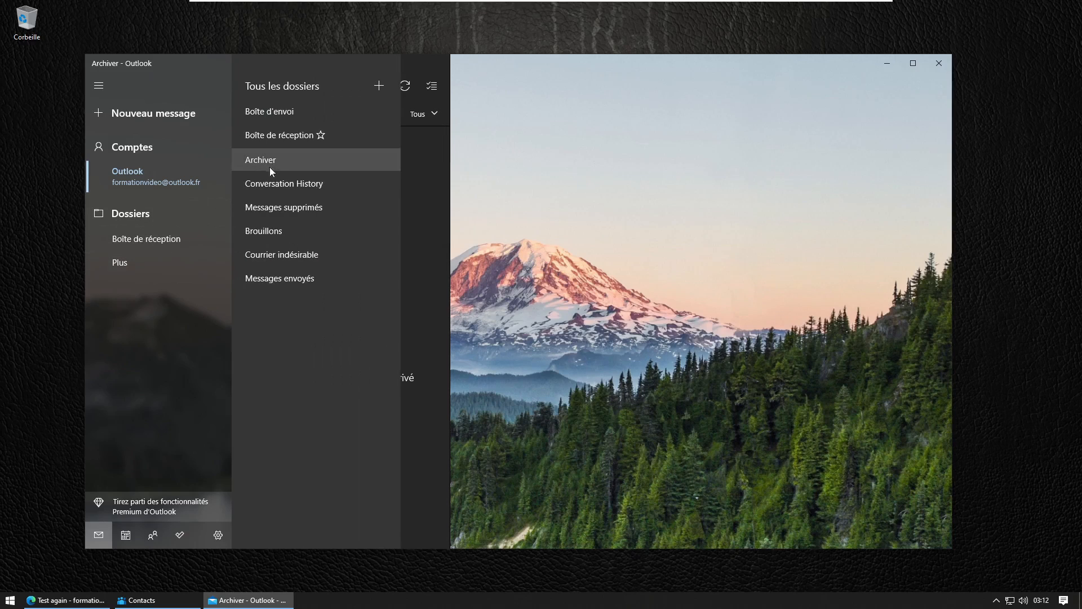
click(282, 162)
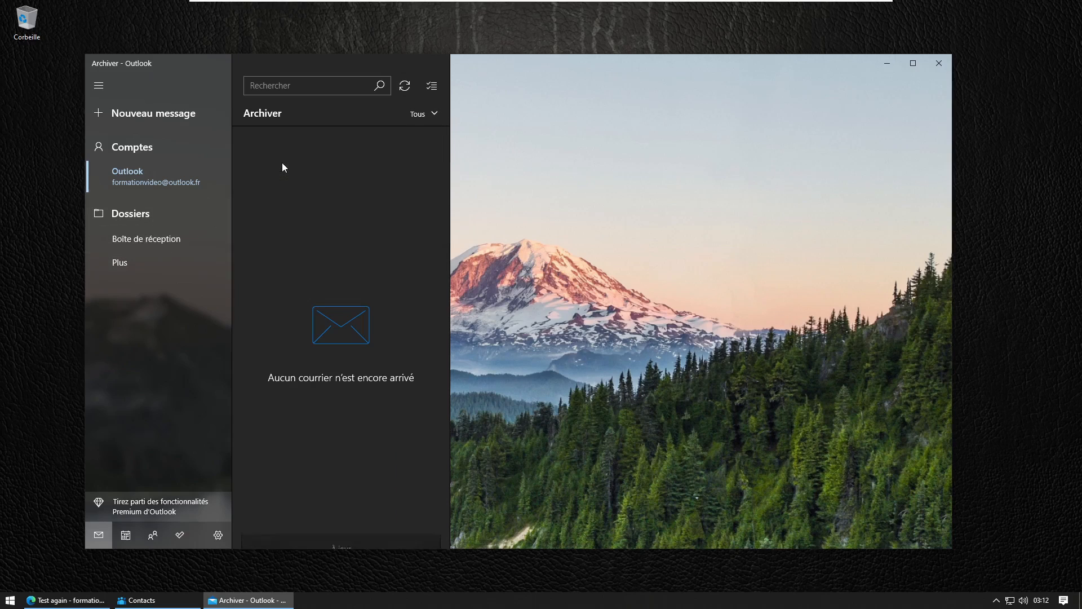
click(421, 115)
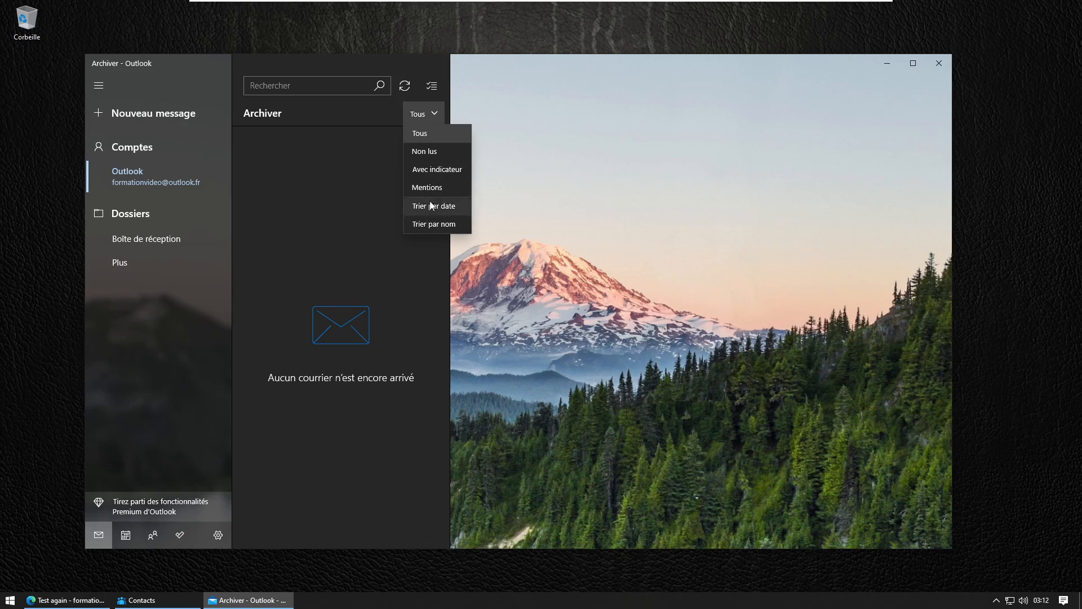
click(433, 206)
click(432, 115)
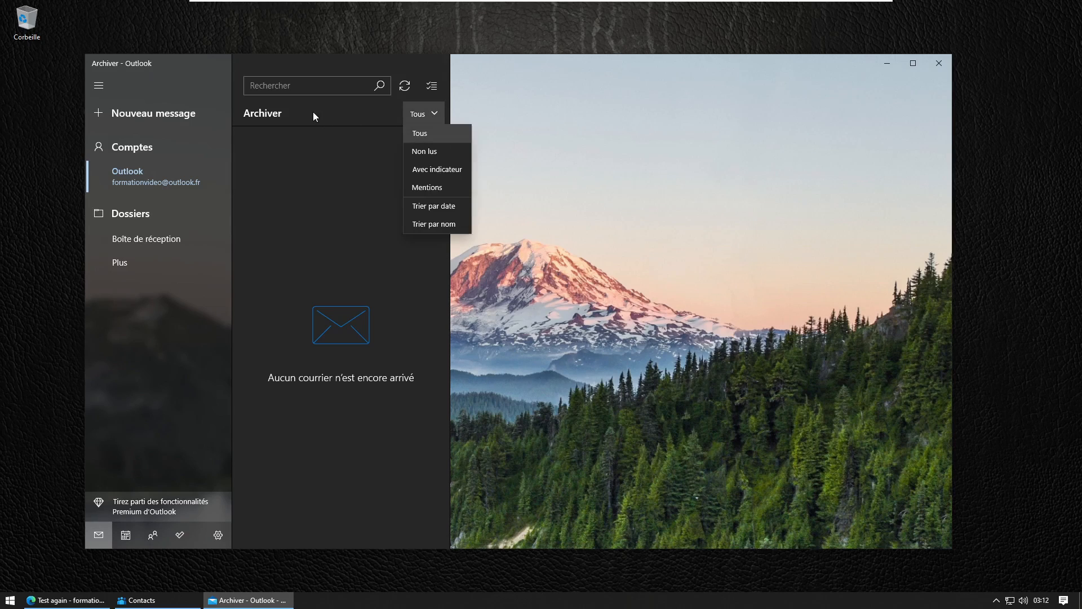
click(313, 112)
Step: Check the Boîte de réception and Conversation History folders, review the full folder list and return to the Boîte de réception
click(163, 240)
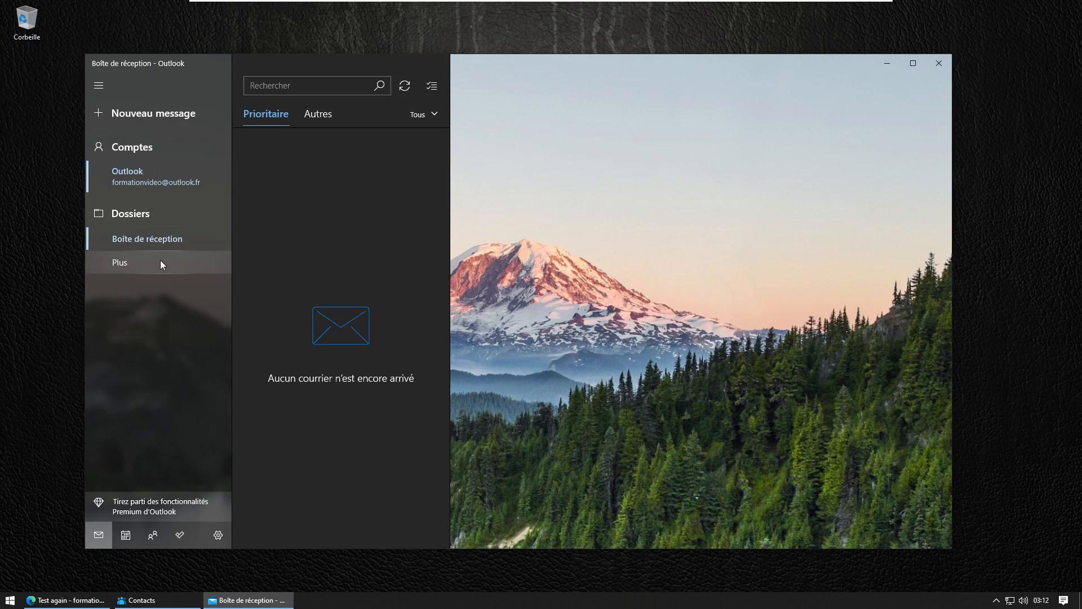
click(160, 262)
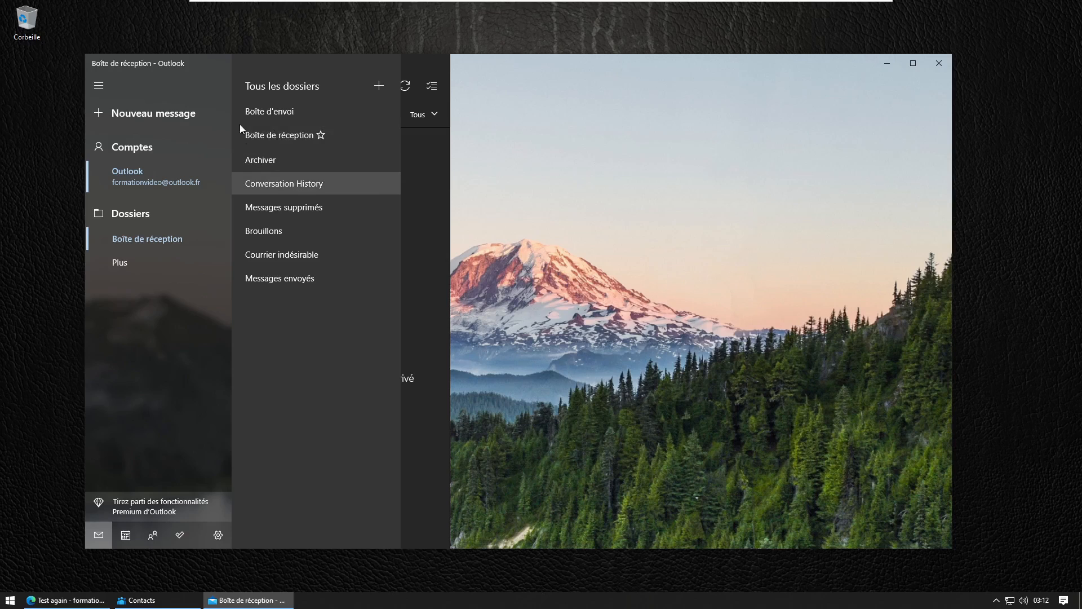
click(287, 187)
click(158, 258)
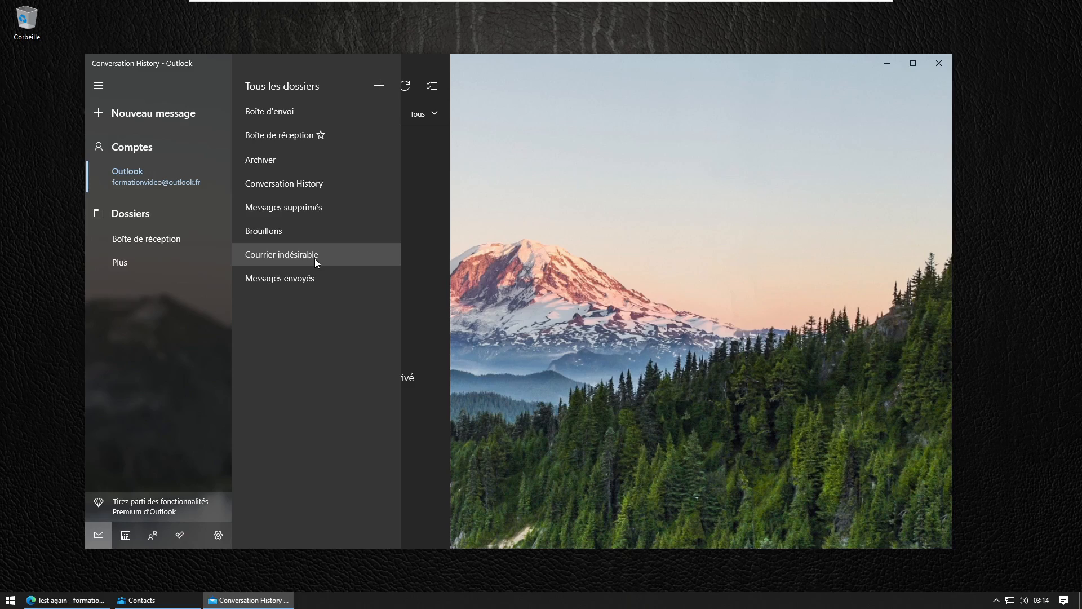
click(176, 236)
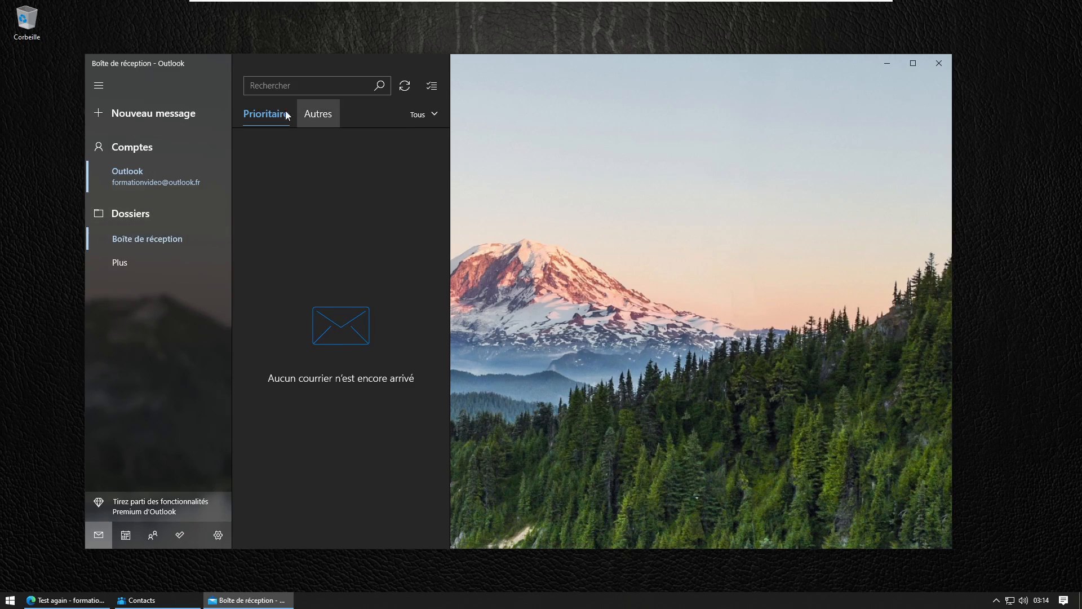
Step: Open the Messages envoyés folder and archive the sent "Test again" message
click(143, 256)
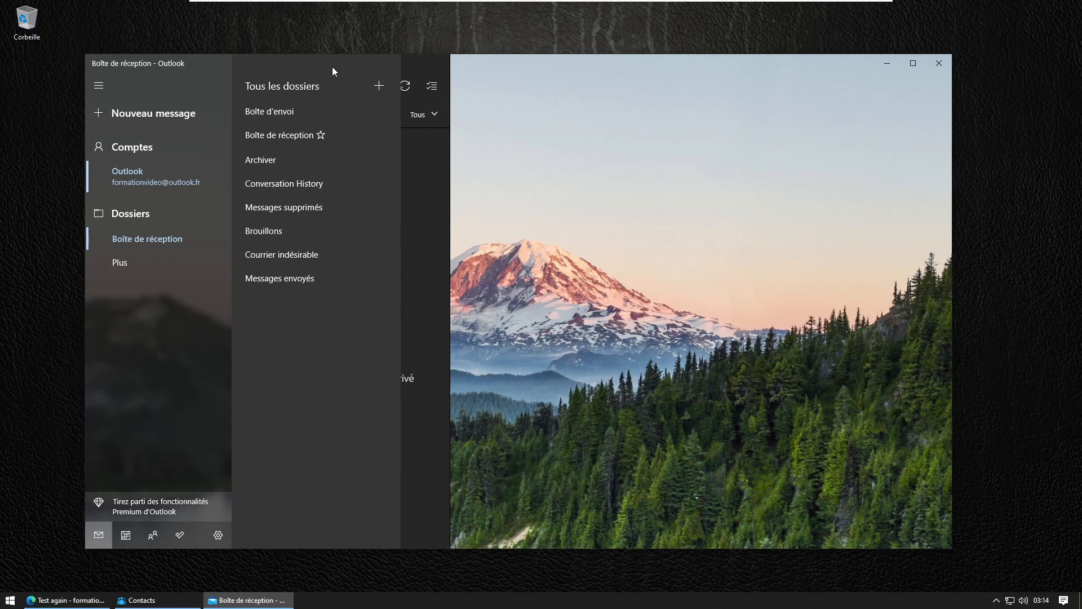
click(333, 279)
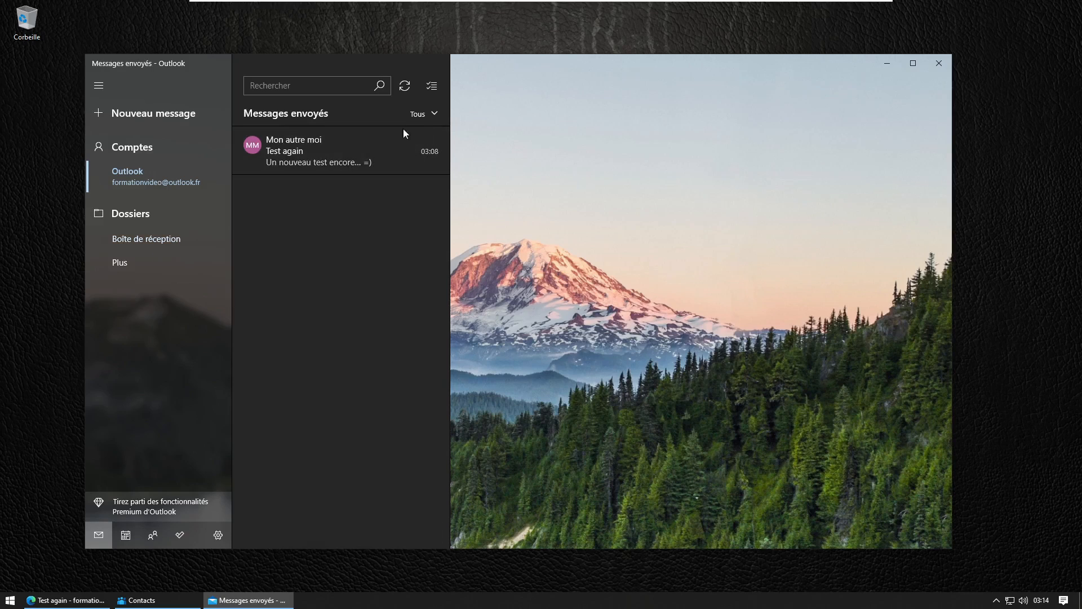
click(411, 140)
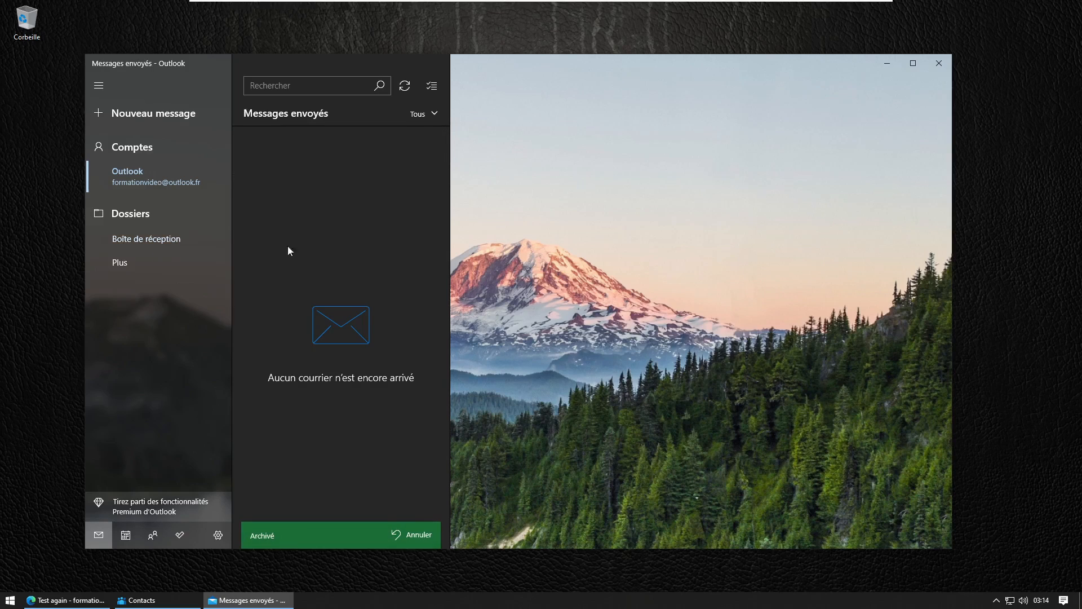
Step: Look for the archived message in the Archiver and Messages envoyés folders
click(174, 255)
click(307, 160)
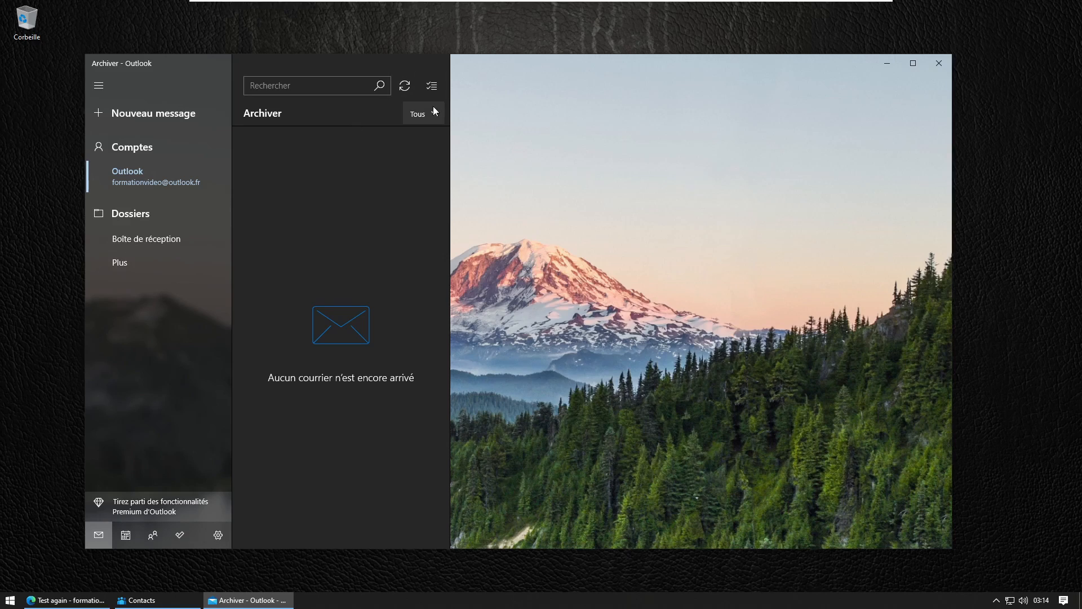
click(120, 265)
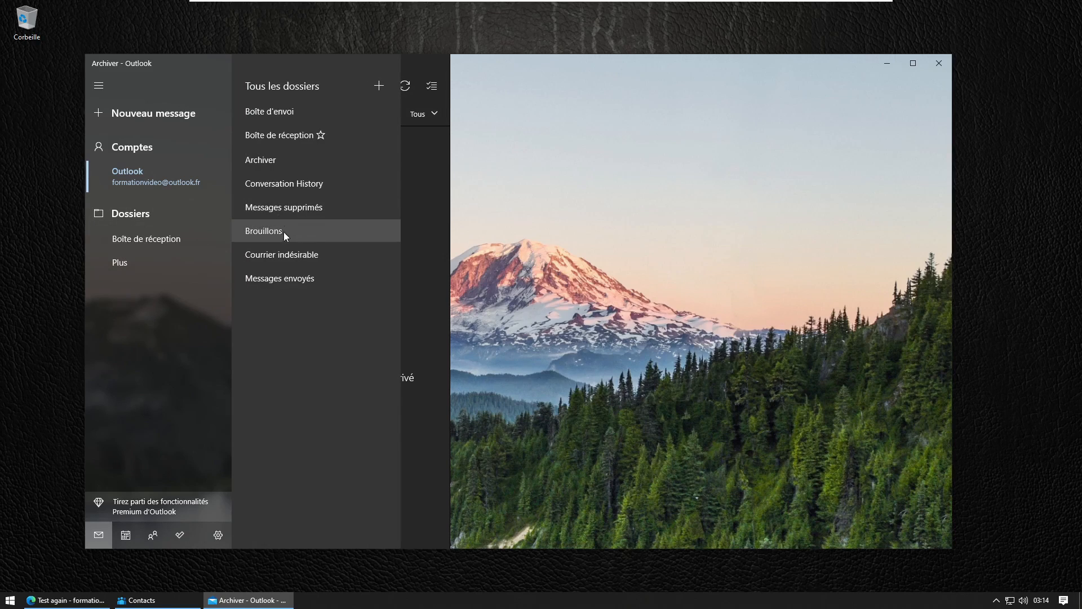
click(300, 279)
click(154, 261)
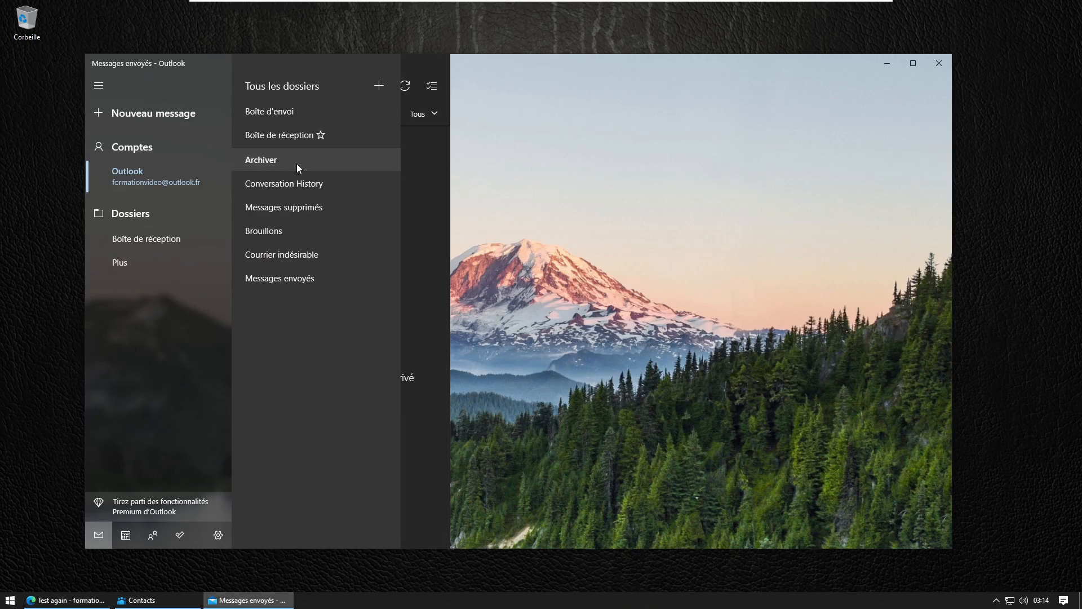
click(298, 164)
click(432, 117)
click(263, 105)
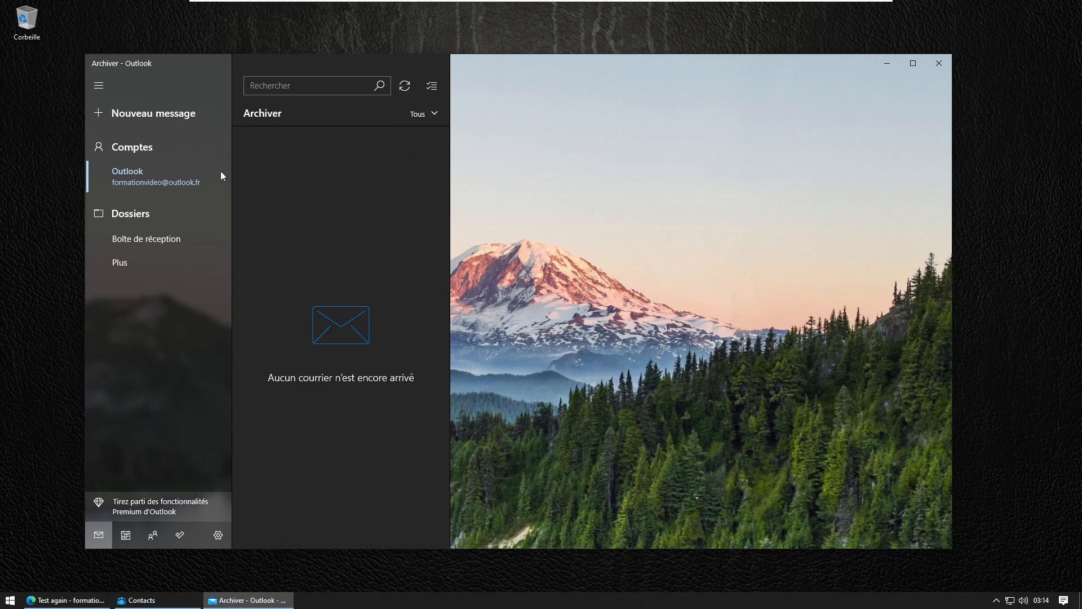
Step: Return to the Boîte de réception, check its Autres and Prioritaire views, and look through the full folder list
click(159, 240)
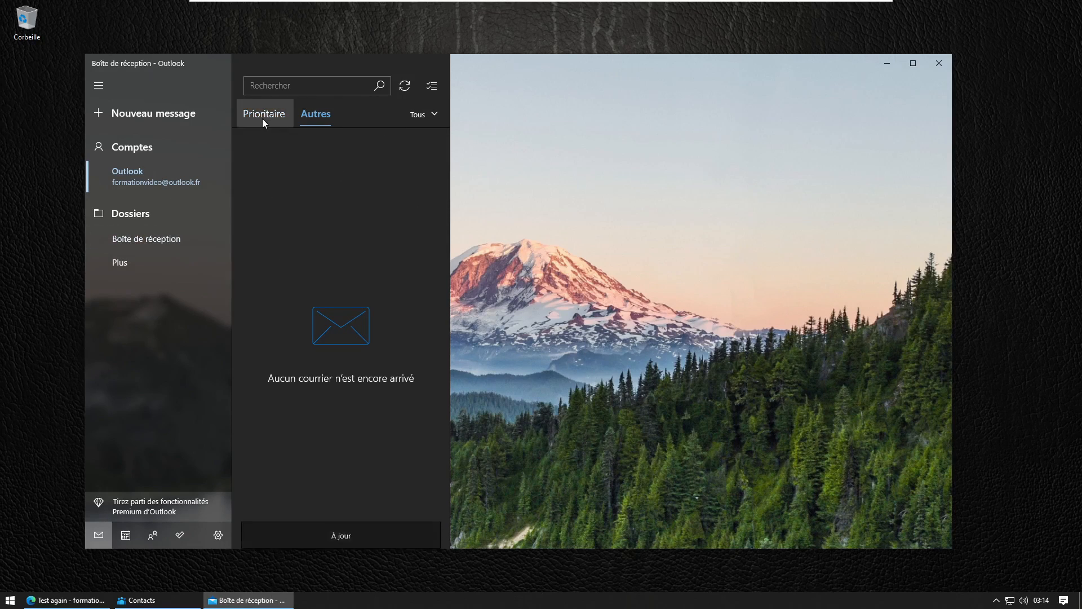
click(159, 259)
click(162, 359)
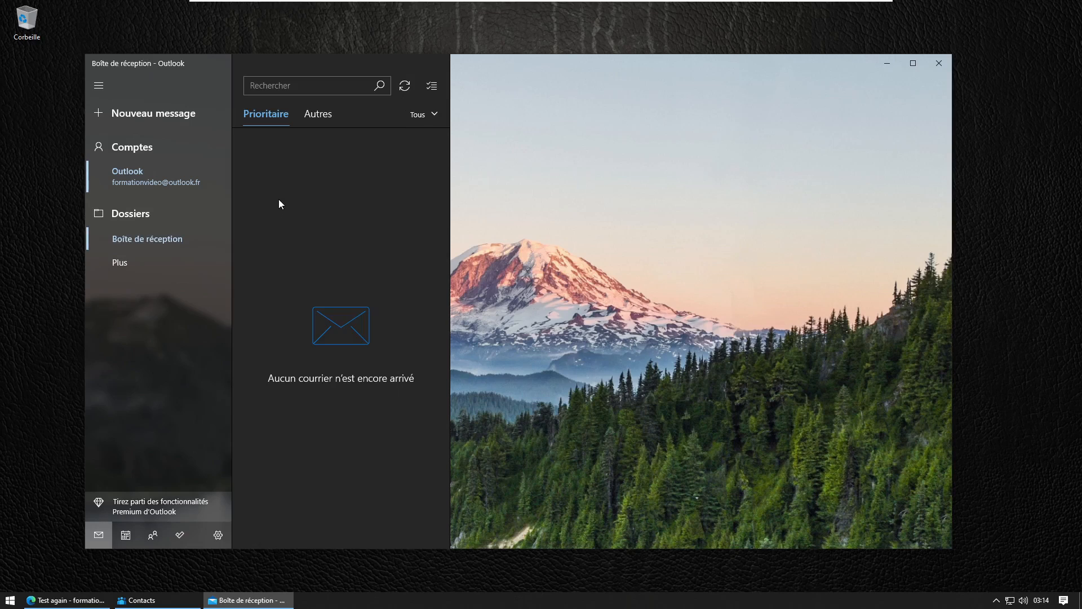
click(167, 273)
click(432, 263)
click(152, 263)
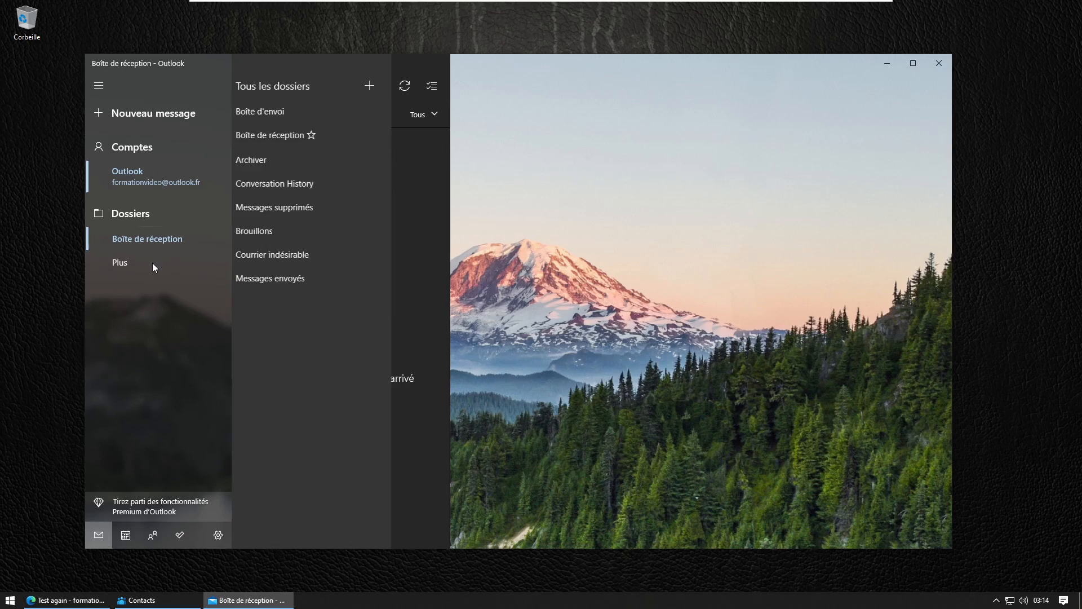
click(440, 195)
Step: Shift the Mail window slightly, collapse its navigation pane and expand it again
mouse_move(402, 64)
mouse_down()
mouse_move(354, 74)
mouse_move(412, 60)
mouse_up()
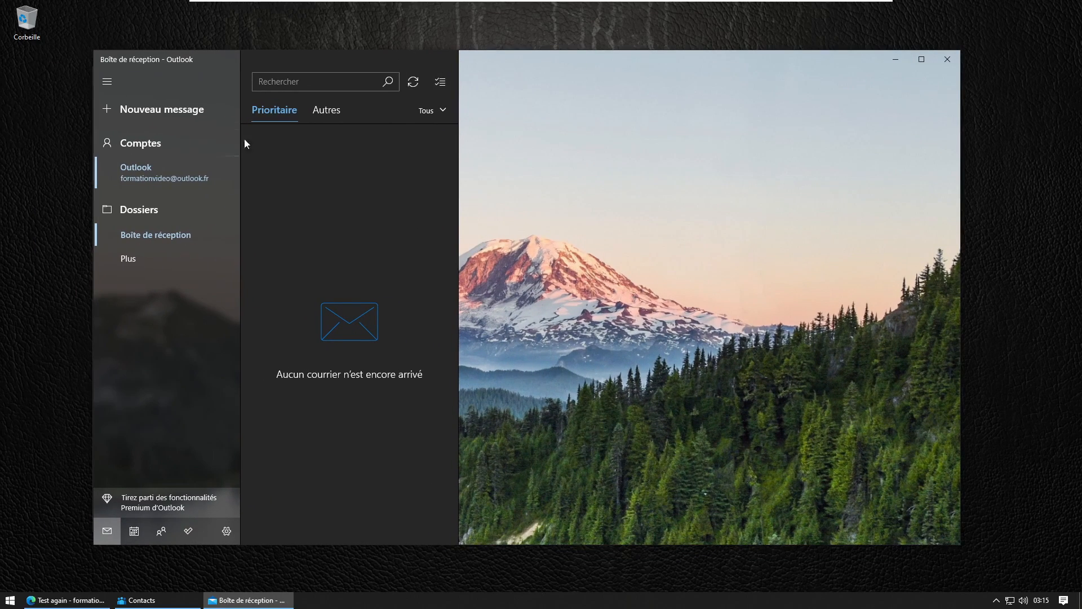
click(107, 81)
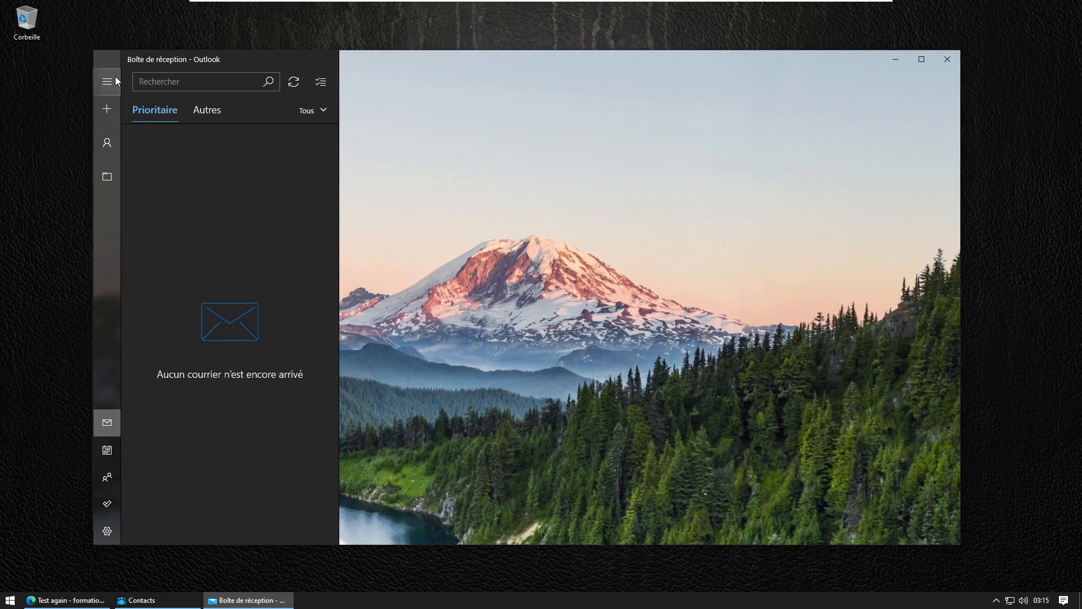
click(114, 81)
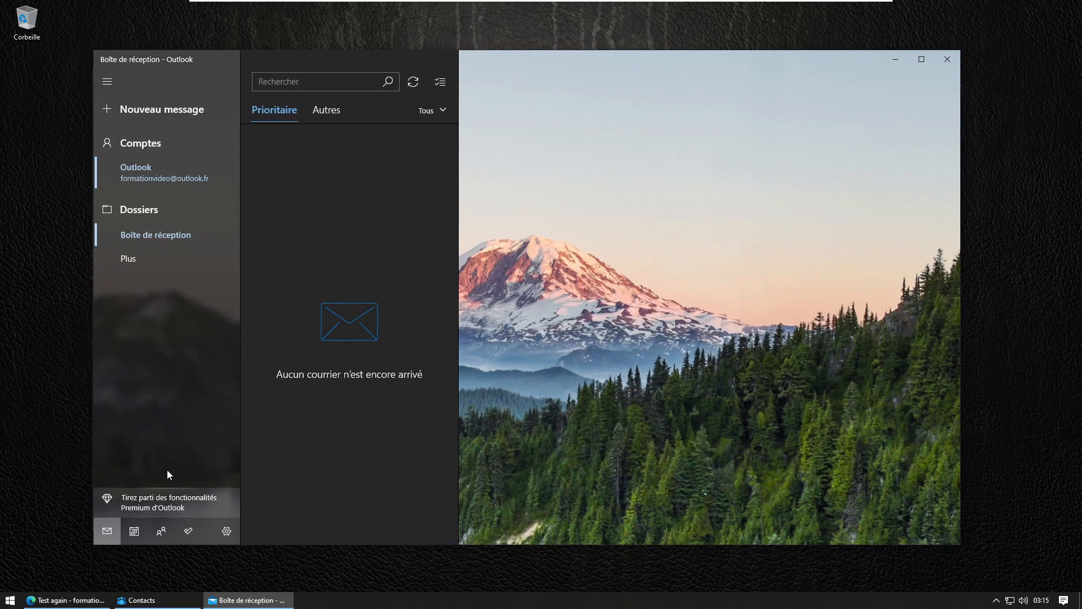
Step: Open the linked Calendrier app, enlarge its window and close it, and view and close the Contacts app the same way
click(134, 530)
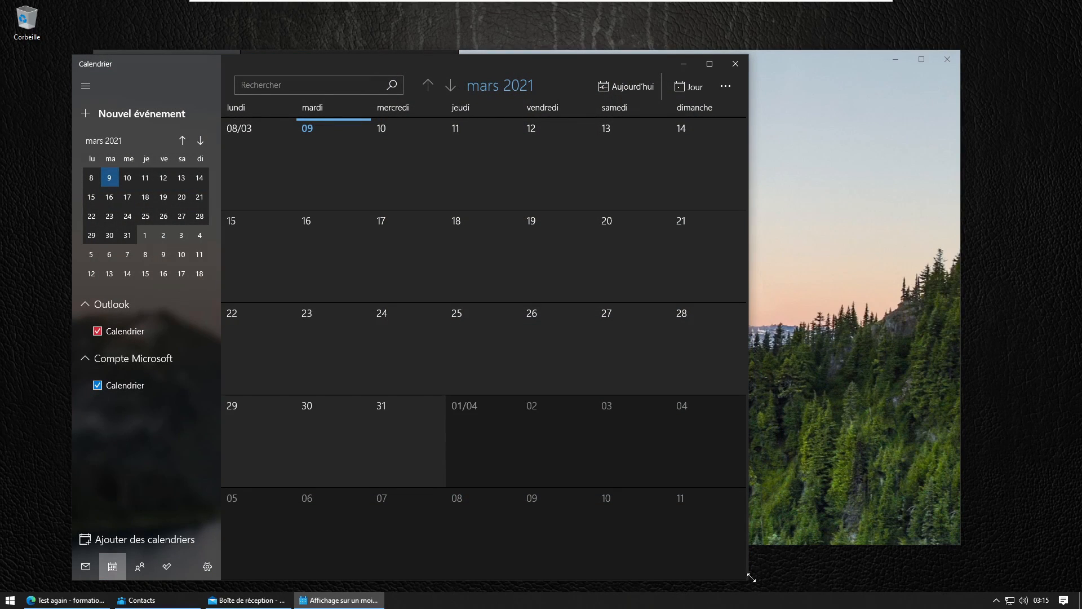
drag(751, 578, 904, 518)
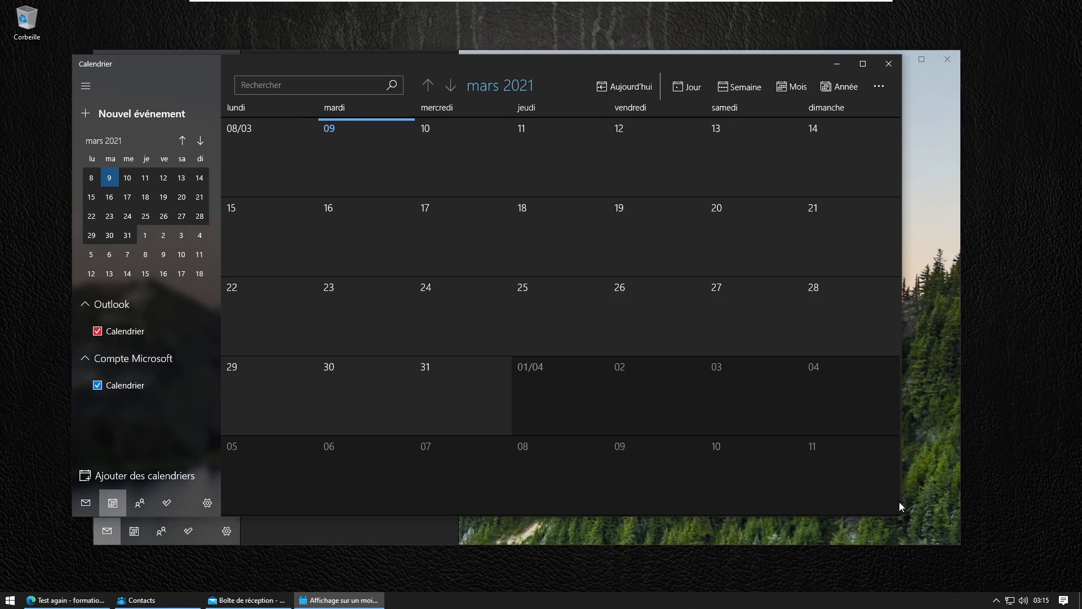
click(888, 64)
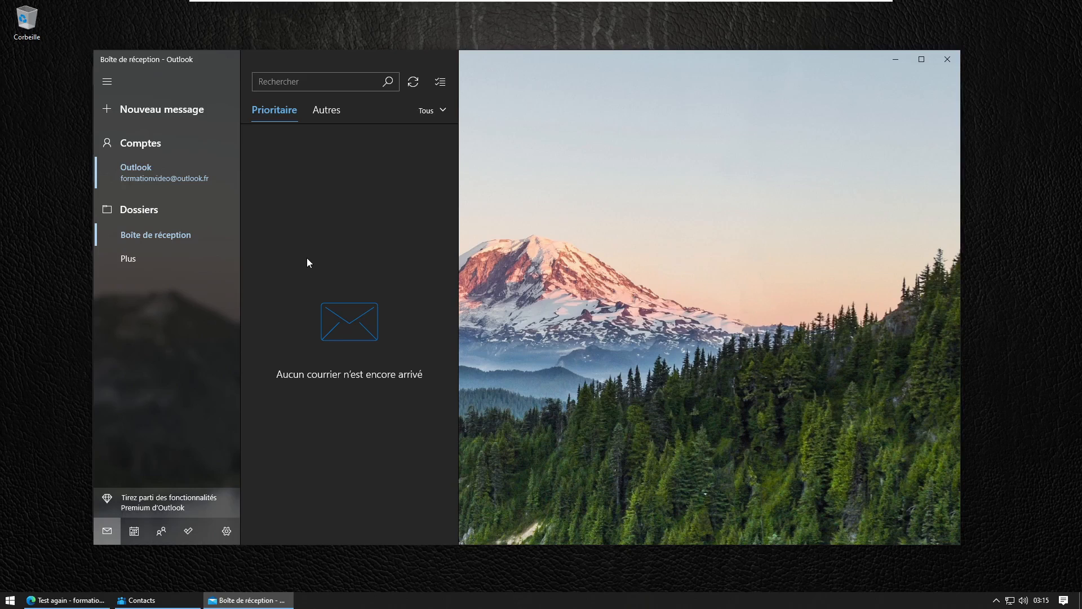
click(163, 532)
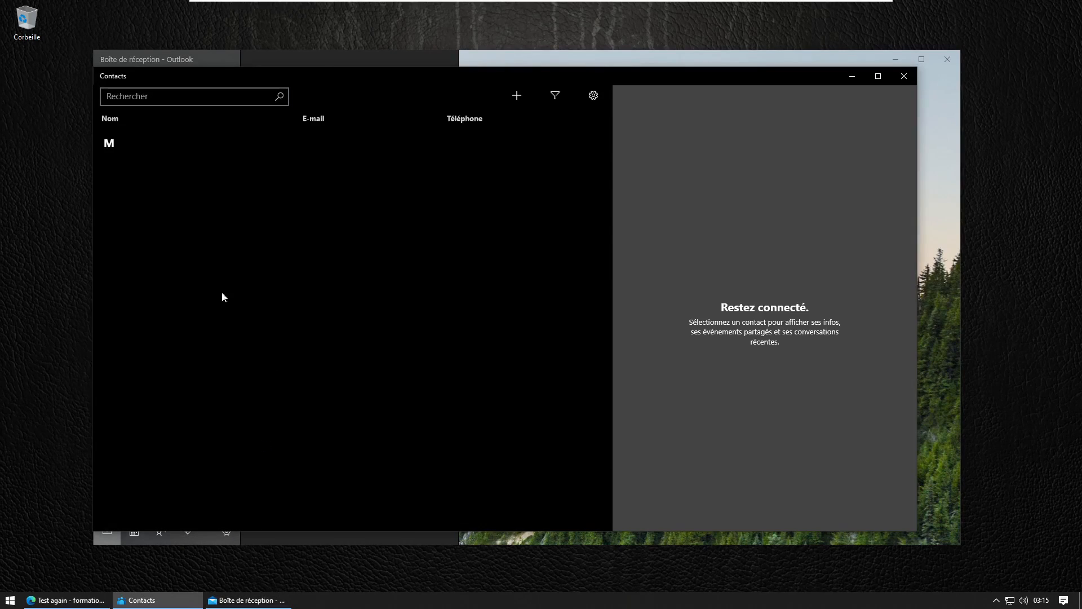
click(901, 77)
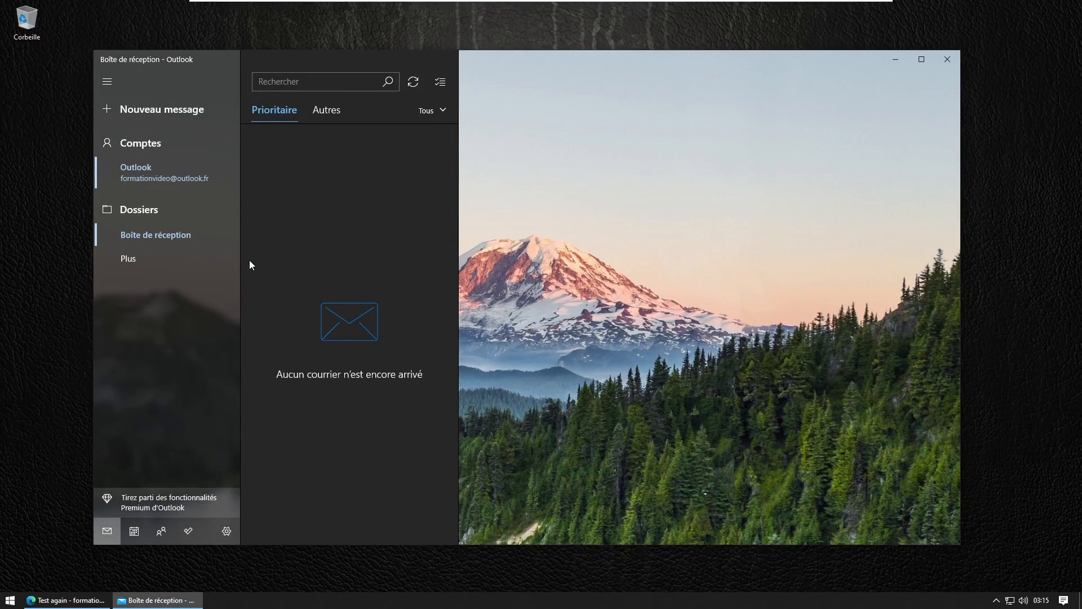
Step: Create a new mail folder named École in the Outlook account's folder list
click(227, 529)
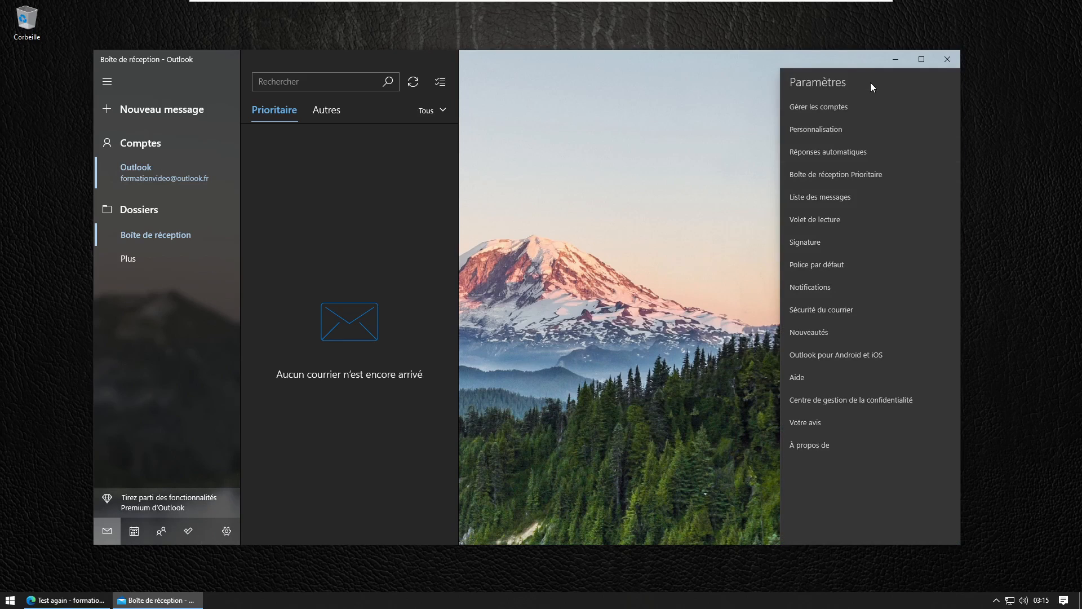
click(350, 221)
click(192, 259)
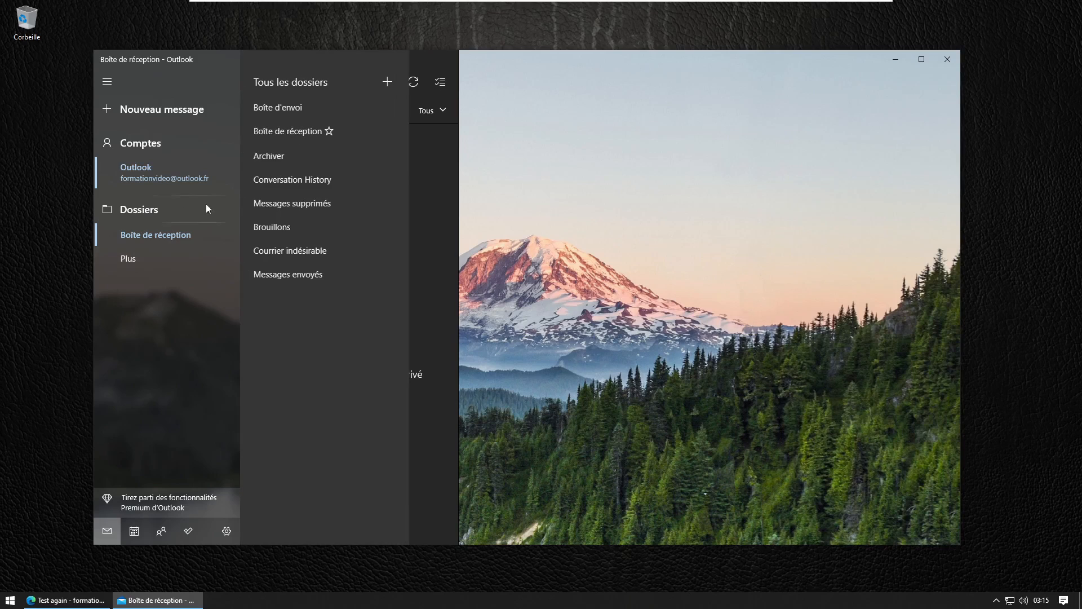
click(387, 83)
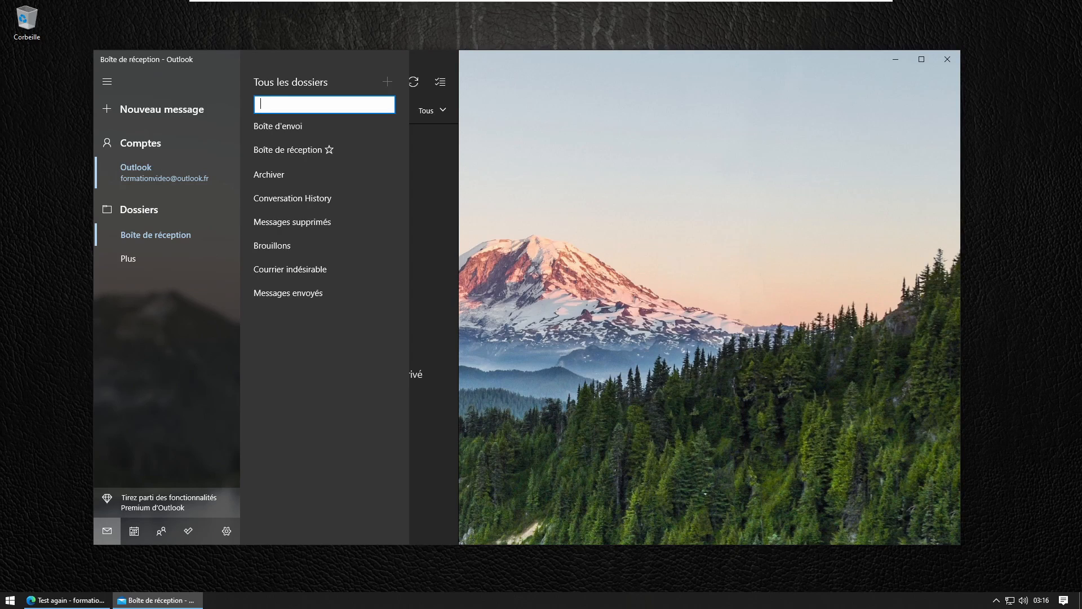
text(École)
key(Return)
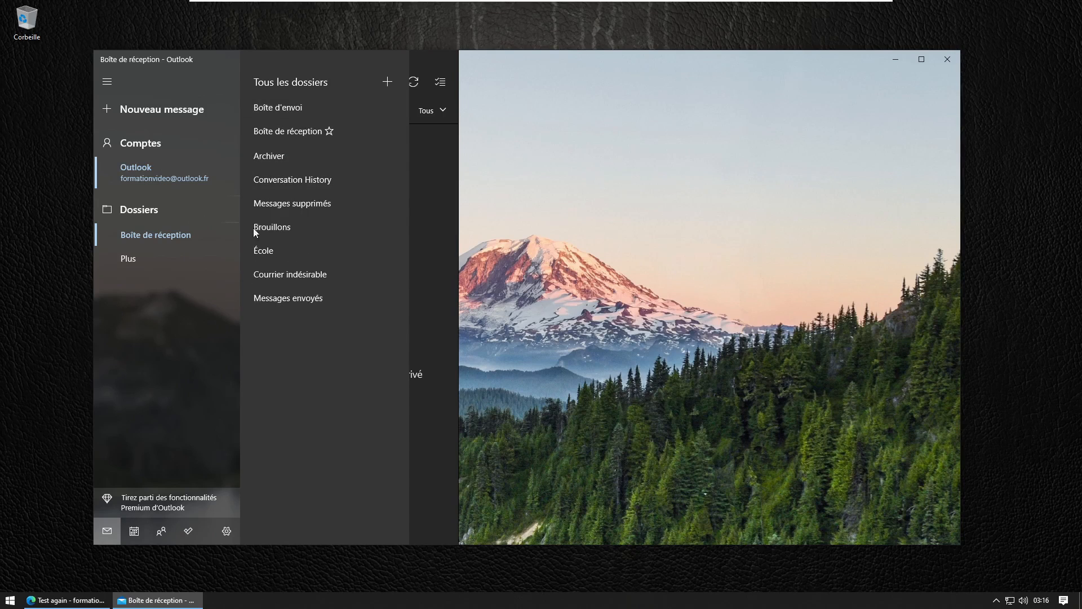
Step: Open the Archiver folder from the full folder list and synchronise it
click(128, 287)
click(157, 262)
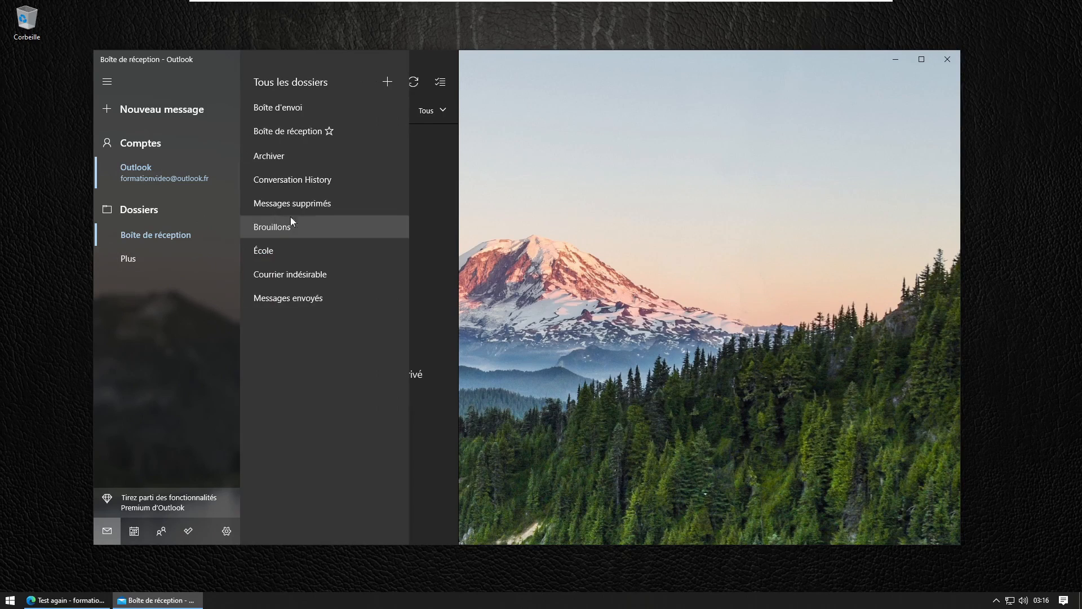
click(316, 299)
click(152, 232)
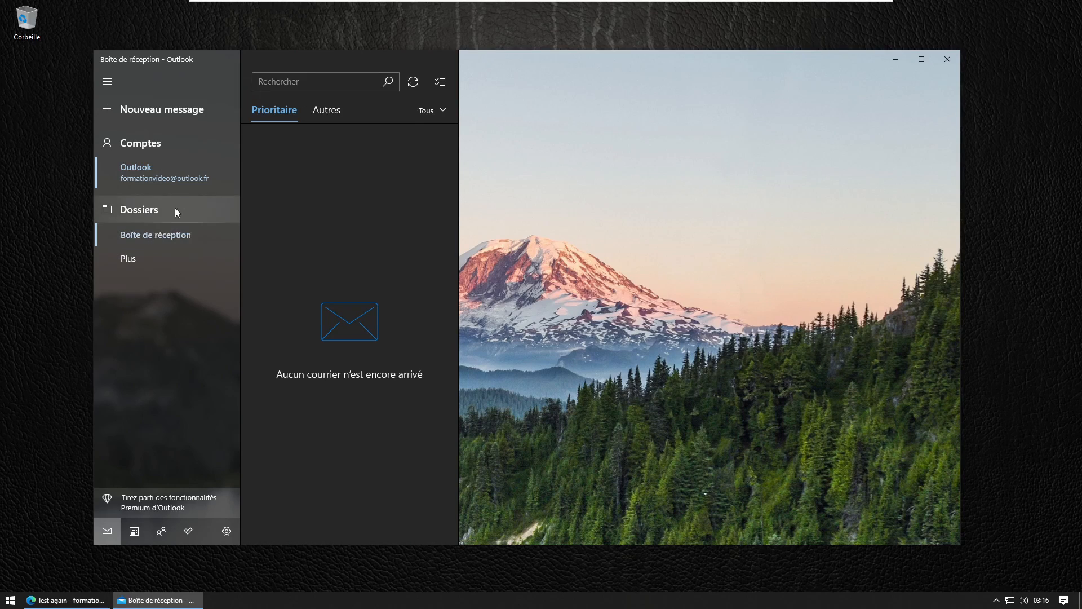
click(161, 257)
click(275, 160)
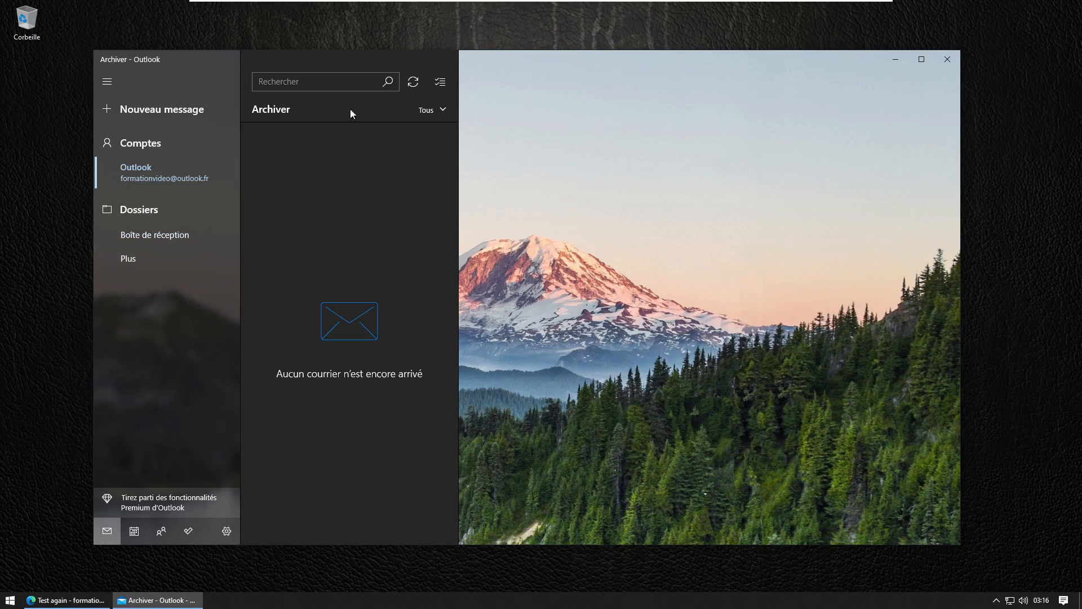
click(417, 86)
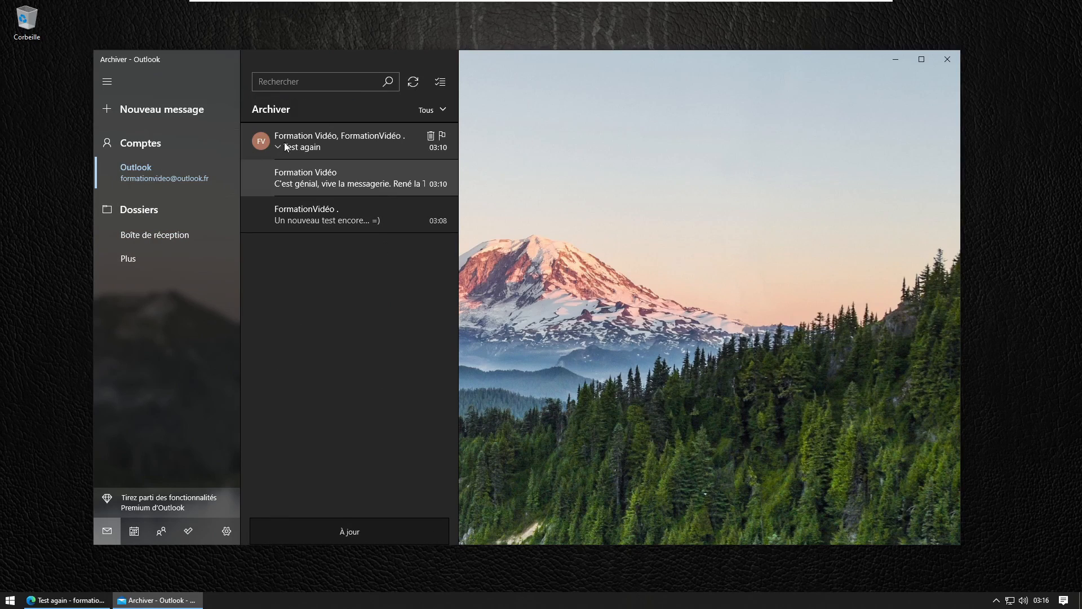
right_click(333, 143)
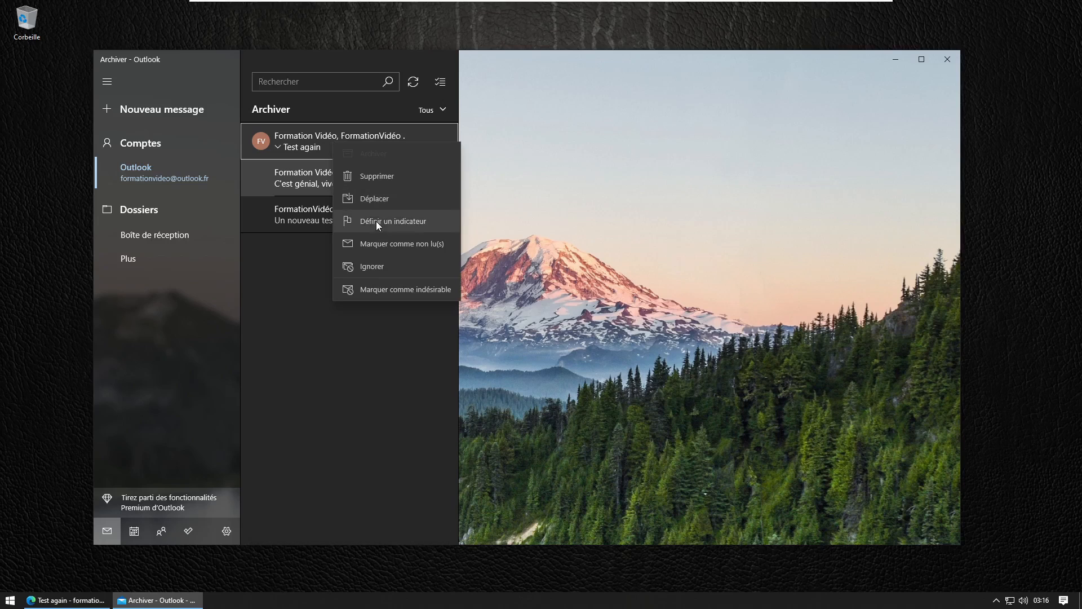
click(379, 202)
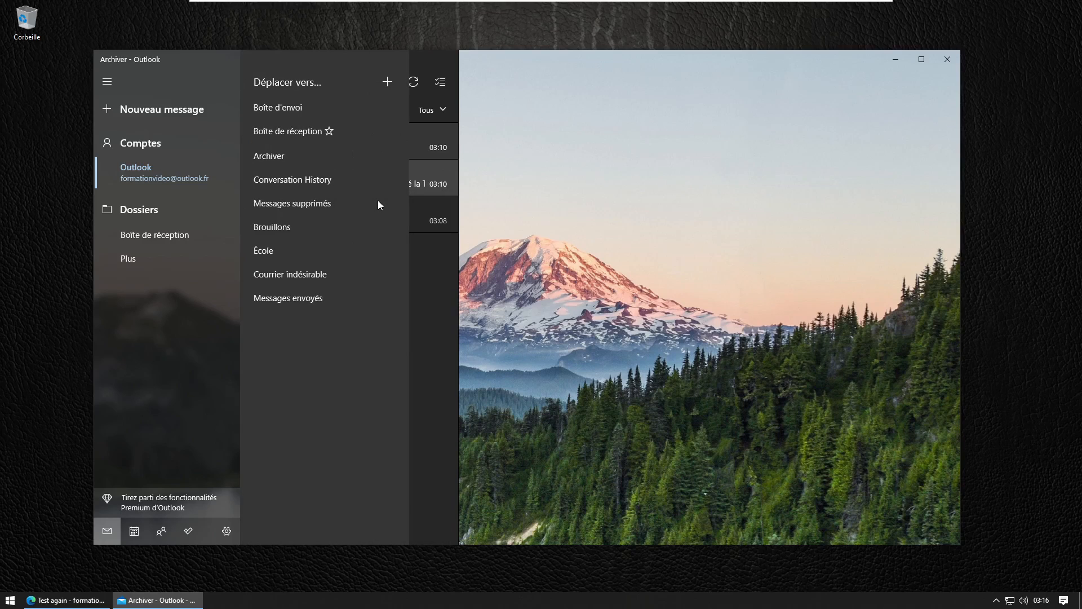
click(434, 328)
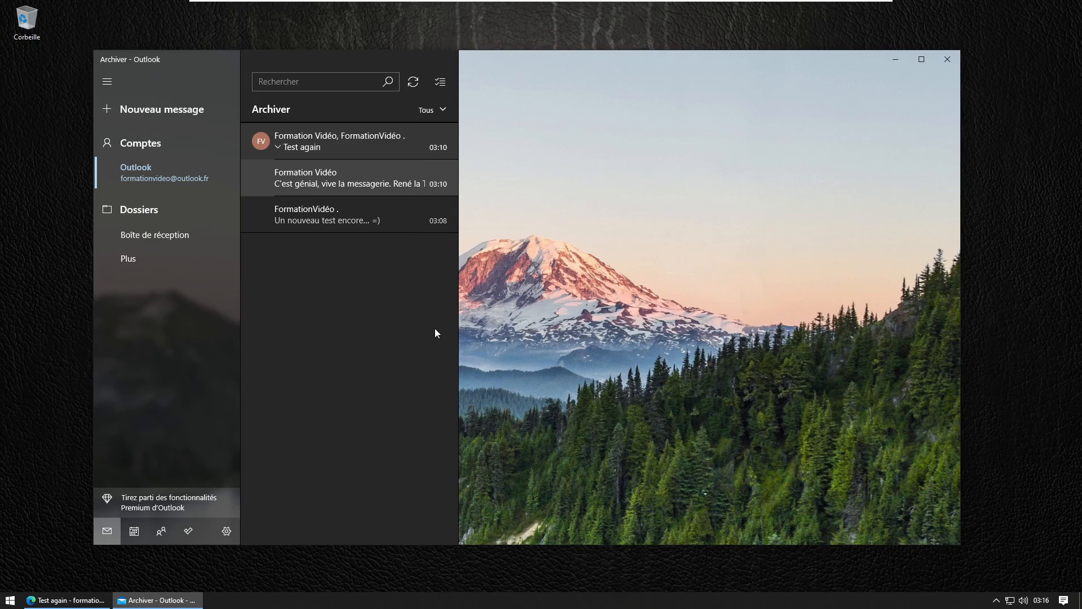
Step: Move the archived reply starting with "C'est génial, vive la messagerie" to the École folder
right_click(333, 184)
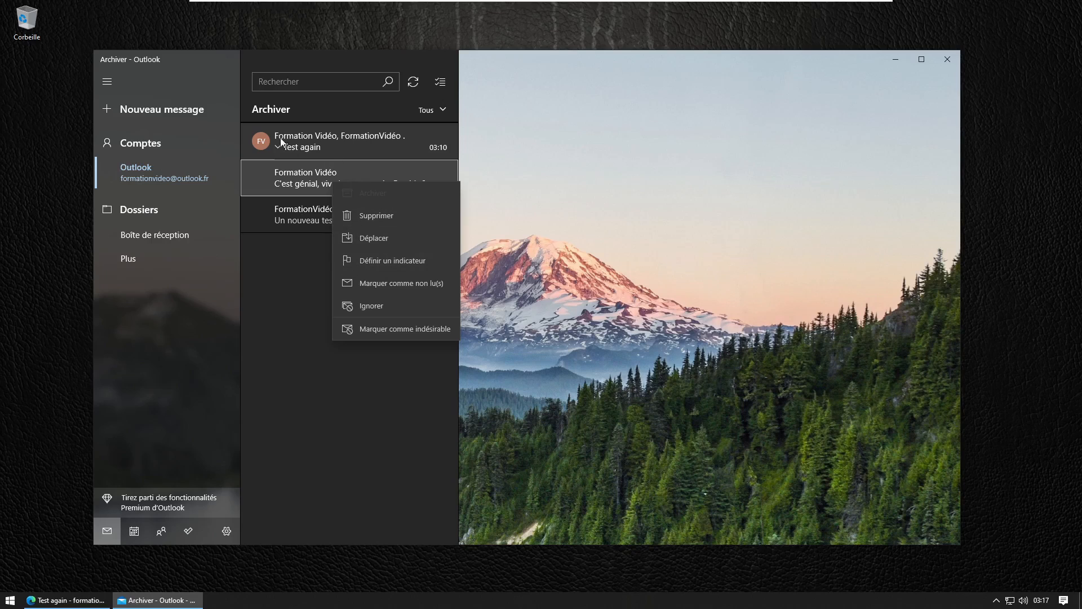
click(394, 238)
click(283, 249)
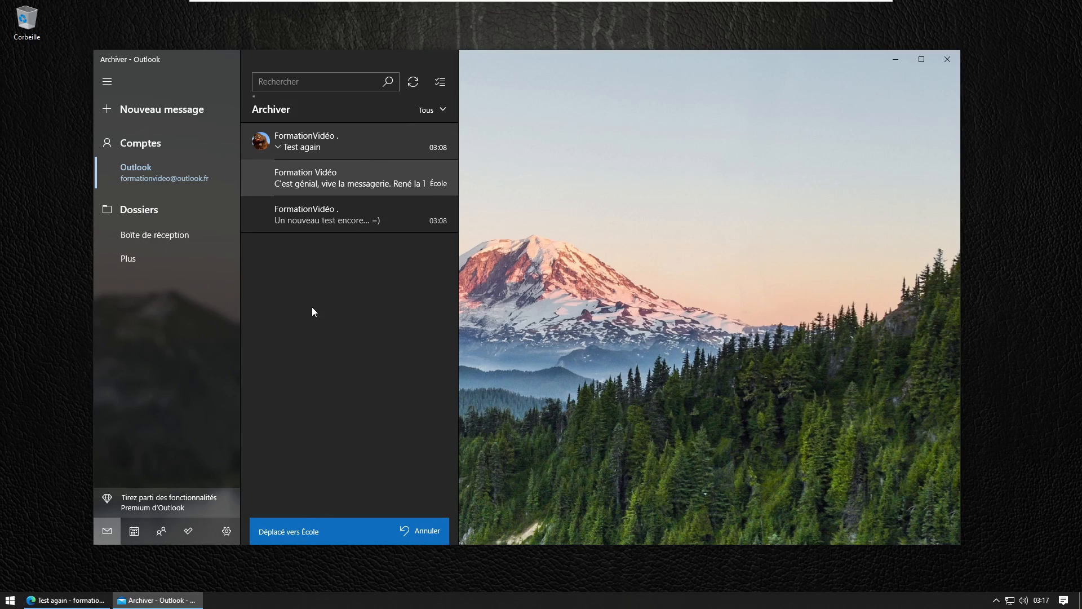
Step: Check the École folder for the moved message and collapse its Test again conversation
click(137, 259)
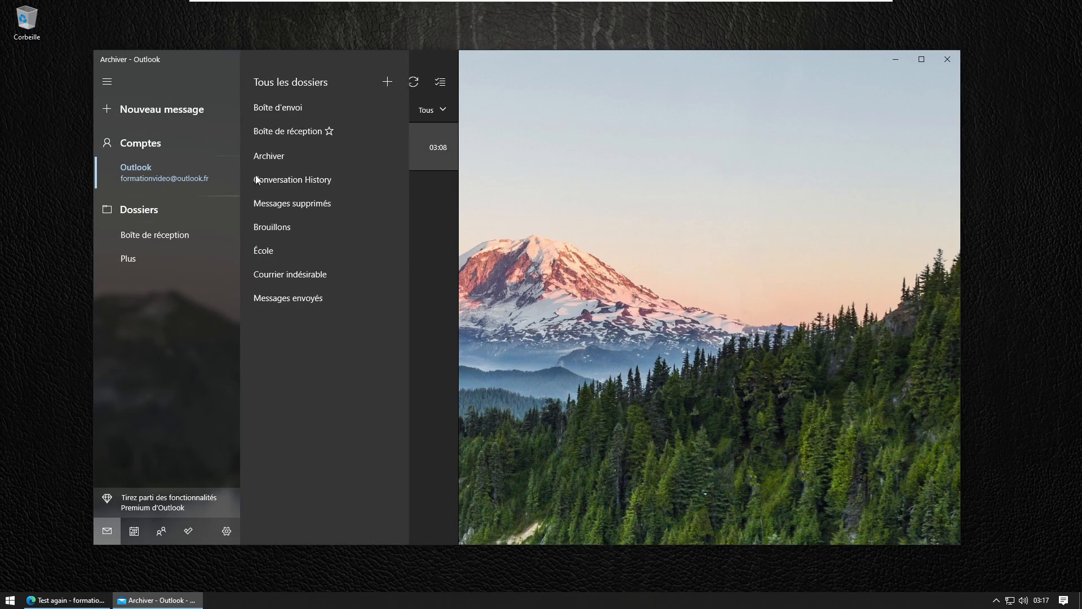
click(431, 234)
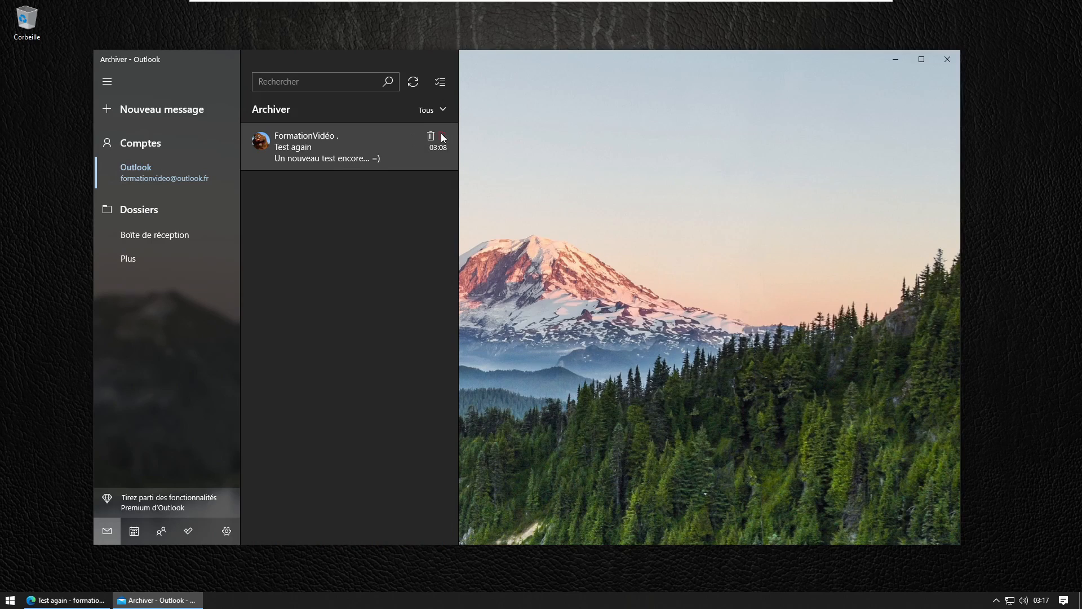
click(137, 260)
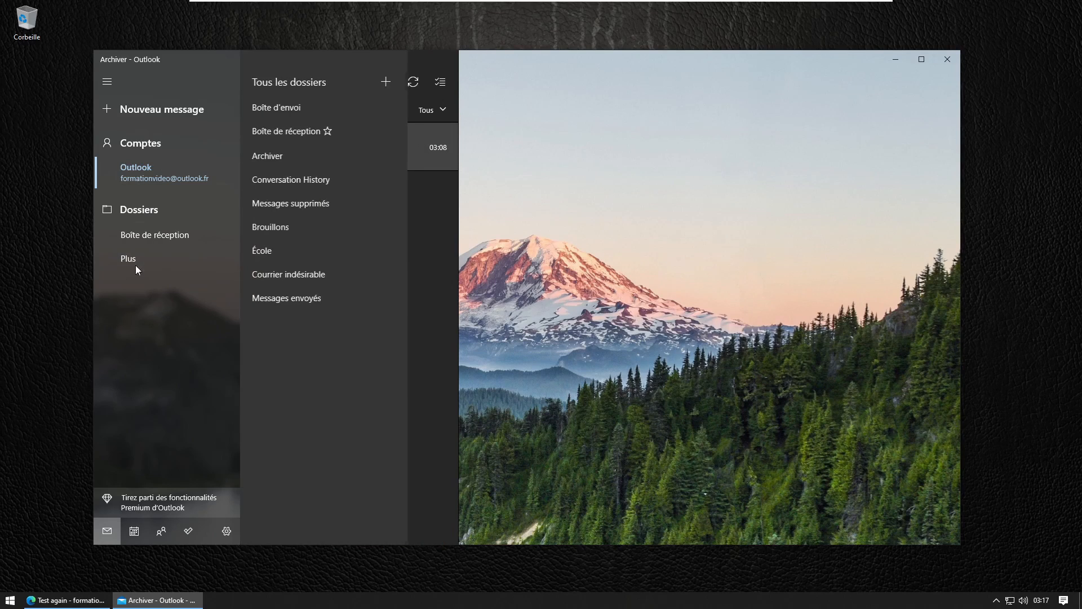
click(285, 250)
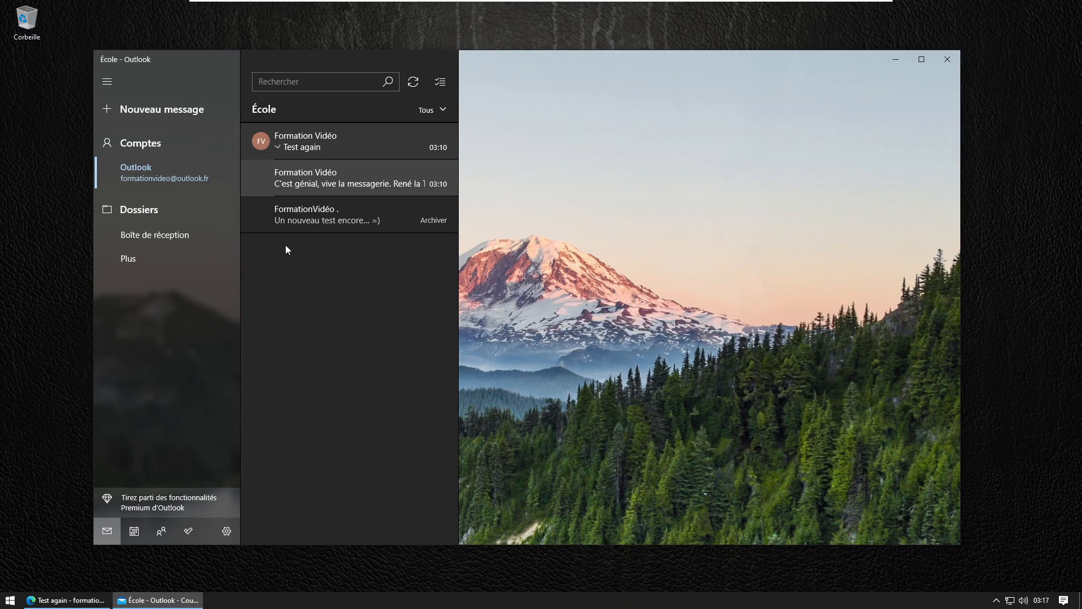
click(280, 147)
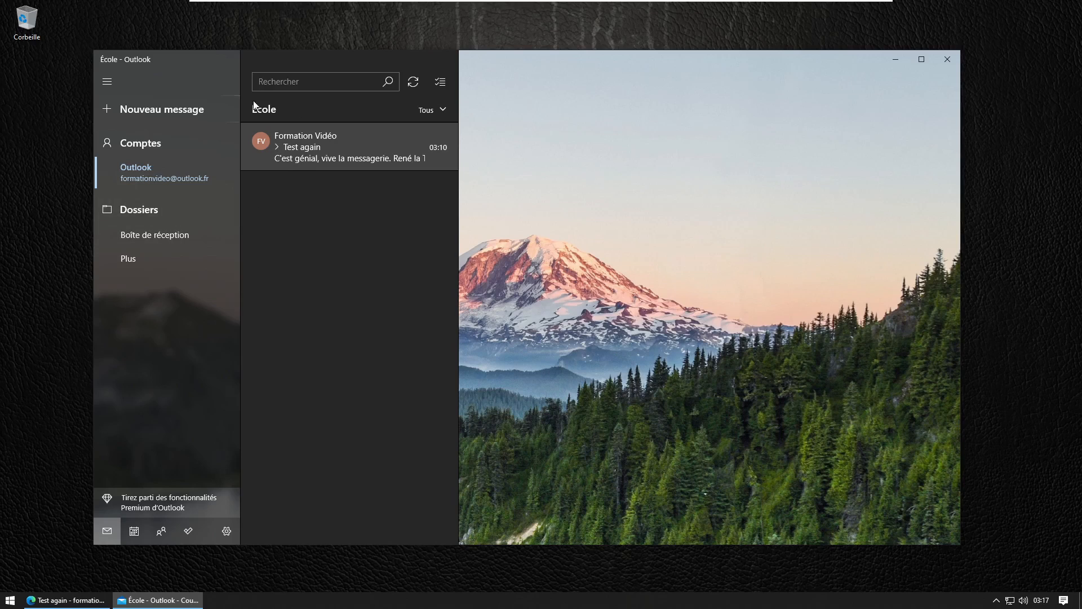
Step: Nest the École folder under Courrier indésirable, try to move it back out, and reopen it
click(157, 259)
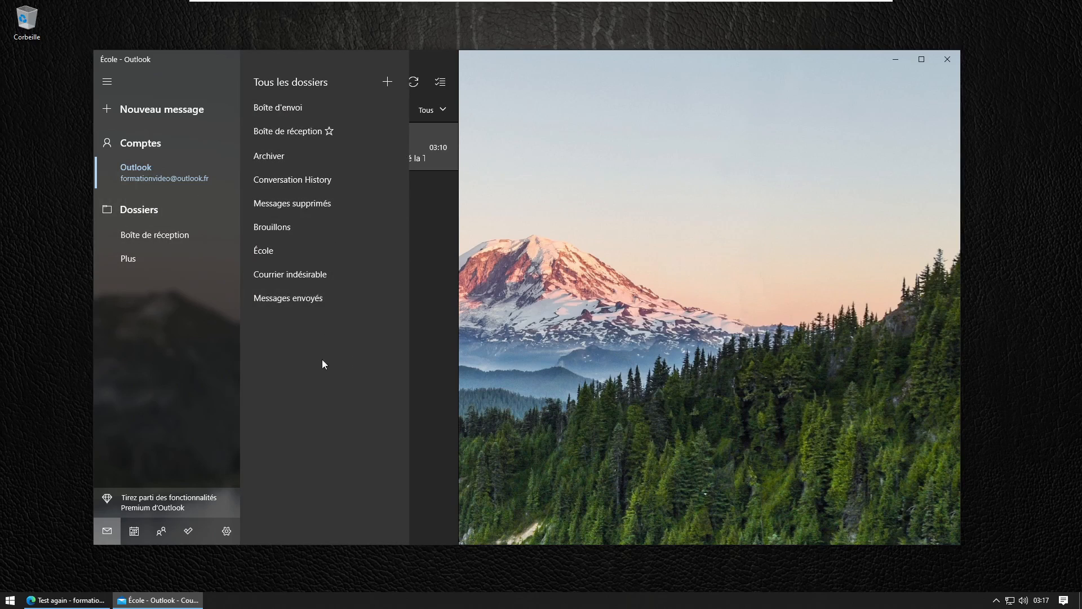
drag(293, 251, 368, 246)
drag(276, 269, 289, 141)
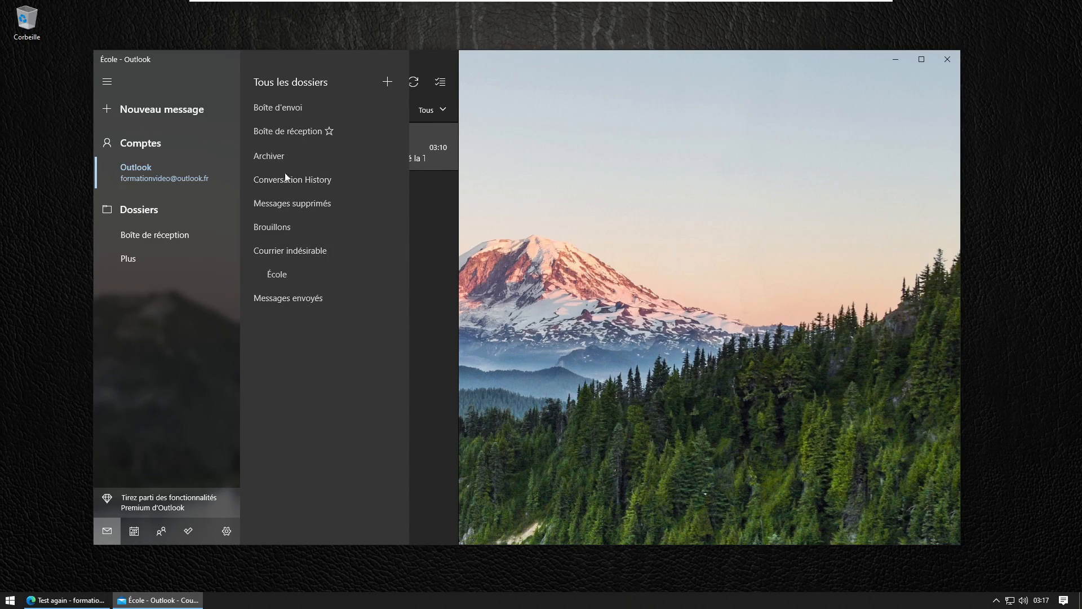
drag(277, 274, 275, 106)
drag(284, 275, 285, 113)
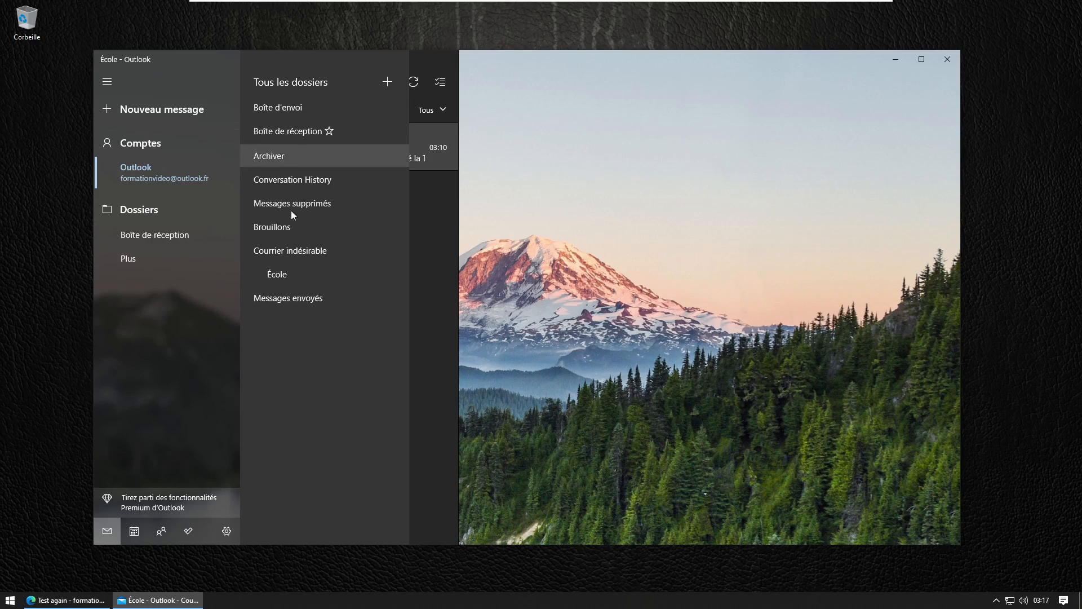
click(276, 274)
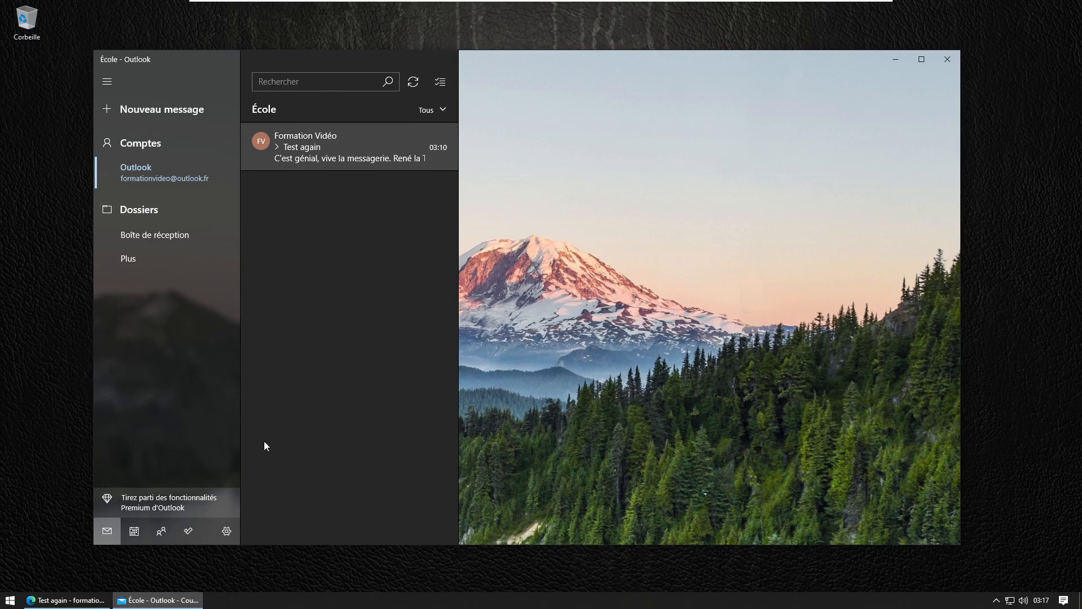
Step: Open the Personnalisation settings and look through the colour, mode, spacing and background options
click(226, 530)
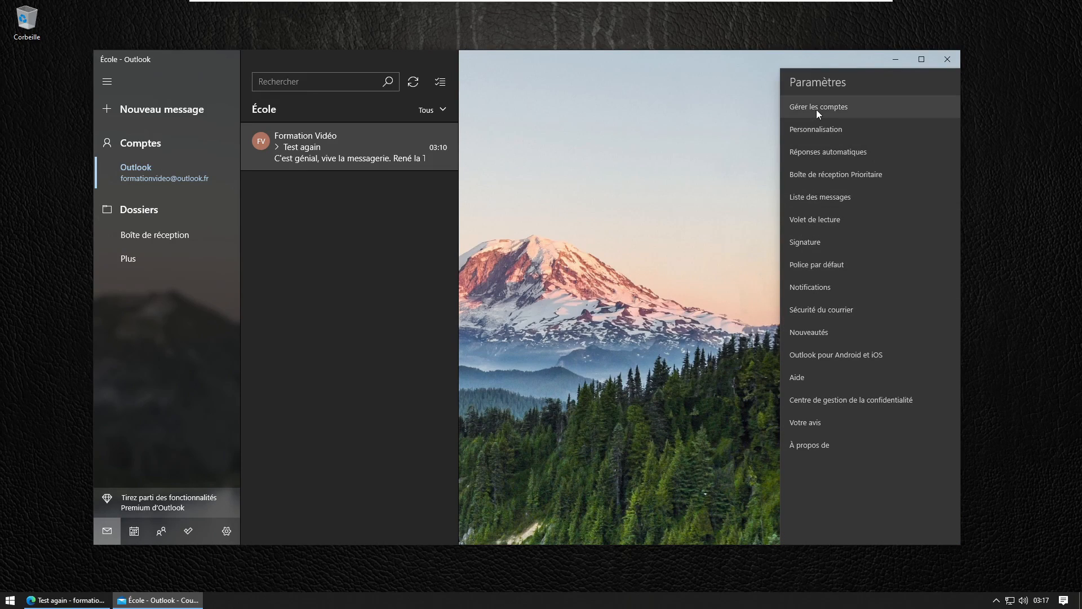
click(815, 129)
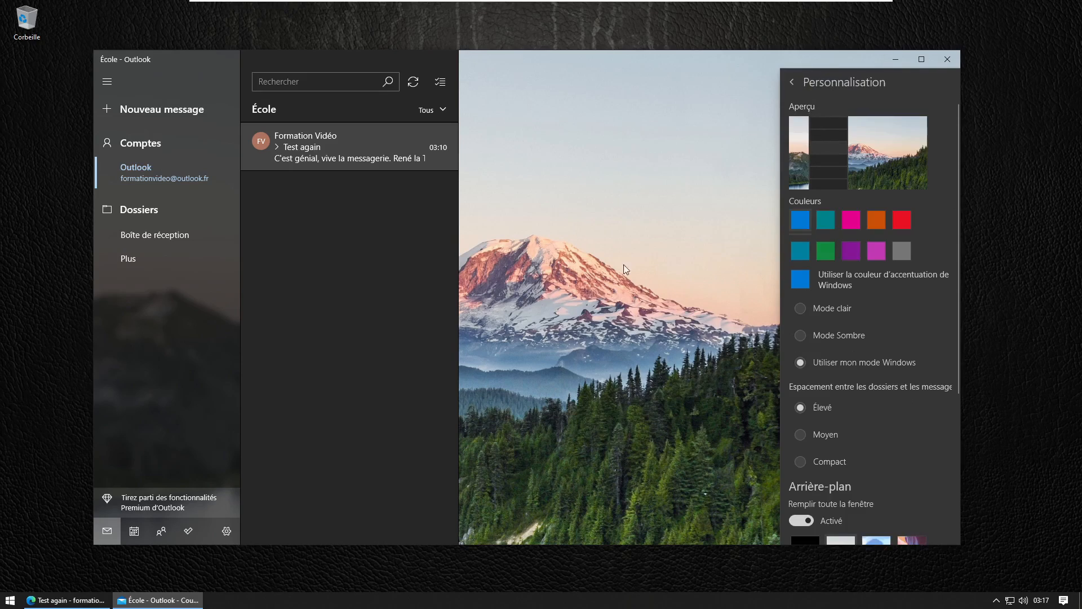
scroll(856, 202, down, 2)
scroll(853, 212, down, 2)
scroll(855, 220, up, 4)
scroll(821, 169, down, 3)
scroll(828, 214, up, 3)
Step: Try the pink accent colour, go back to blue, test Mode clair and Mode Sombre, and reselect Utiliser mon mode Windows
click(852, 219)
click(801, 221)
click(800, 309)
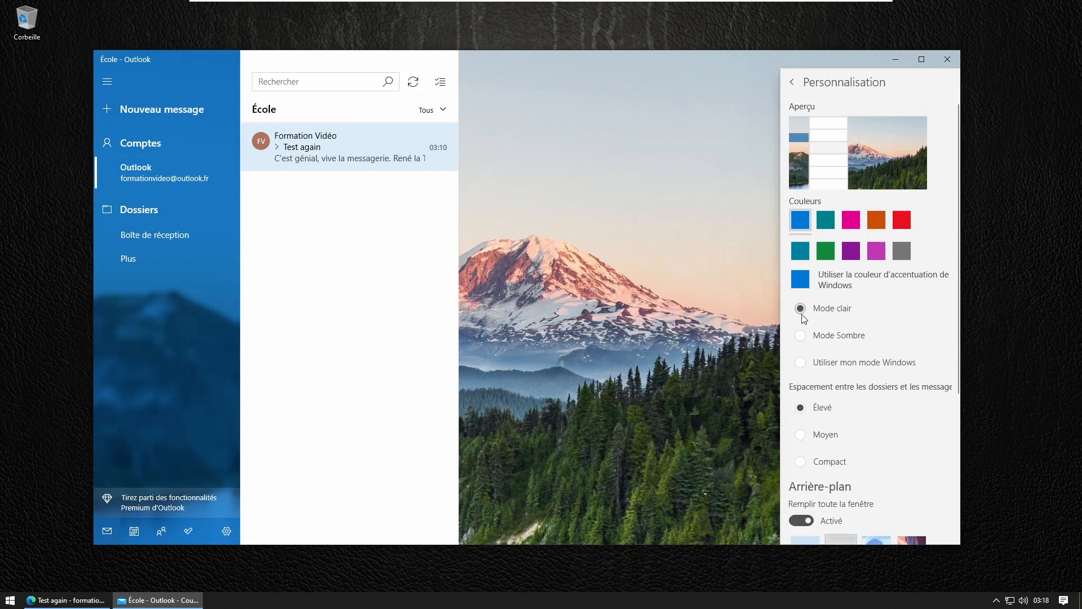
click(800, 336)
click(801, 362)
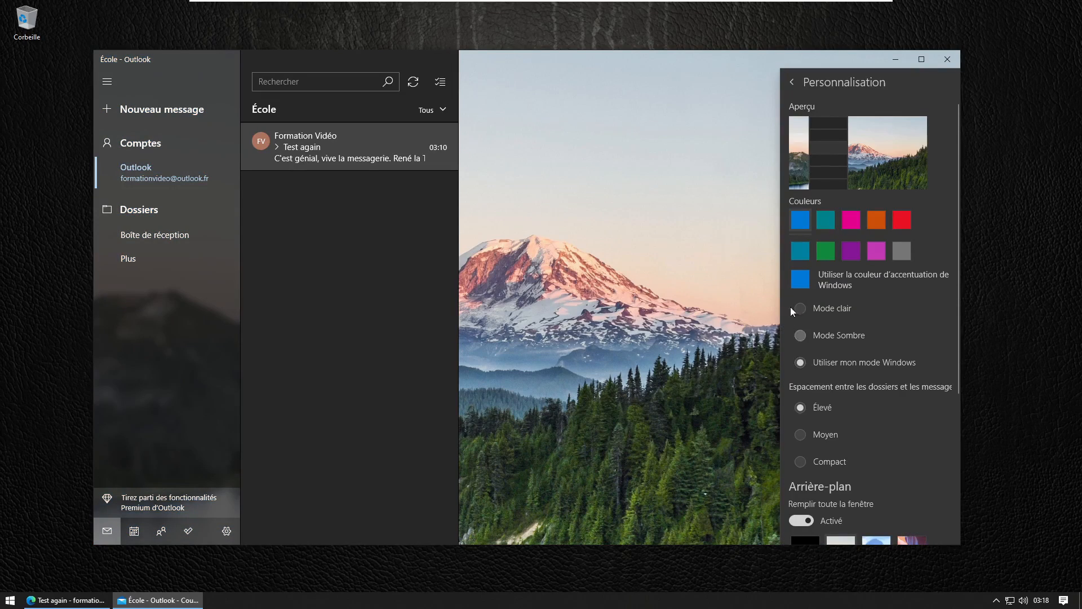
Step: Try the Compact and Moyen spacing between folders and messages, and set it back to Élevé
scroll(839, 350, down, 2)
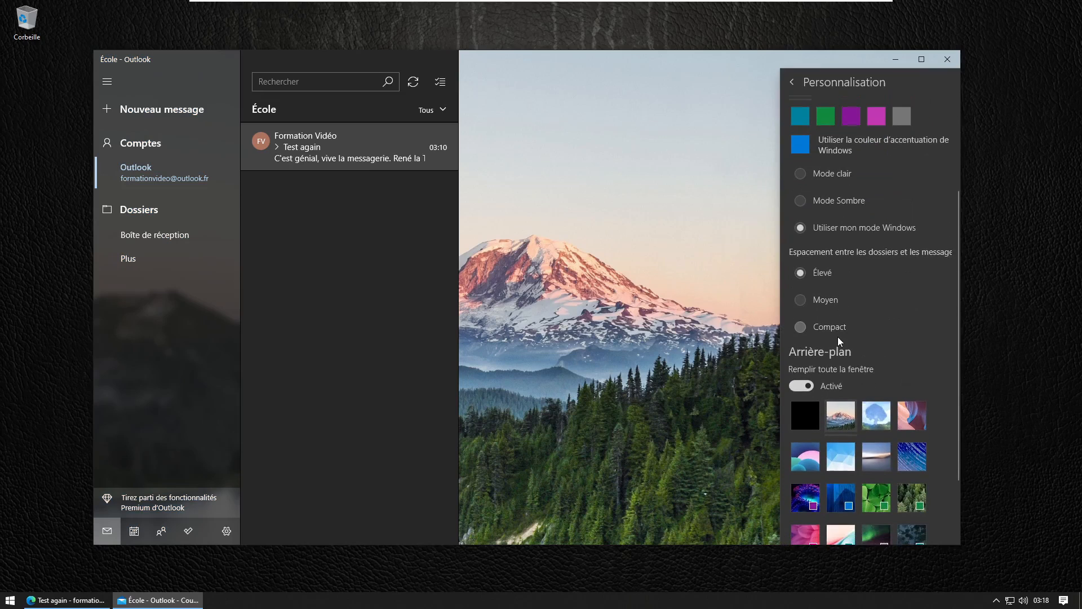
click(801, 326)
click(801, 300)
click(800, 273)
scroll(807, 316, down, 2)
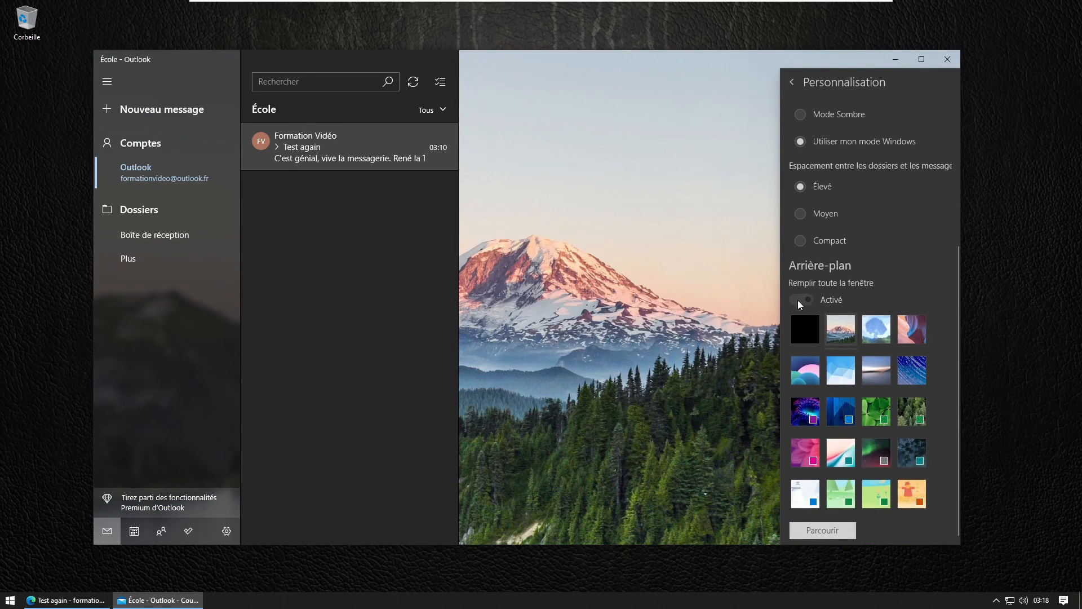
Step: Toggle the full-window fill, preview several backgrounds including plain black, and apply the blue and purple sea anemone image
click(802, 300)
click(801, 300)
click(847, 366)
click(878, 371)
click(910, 367)
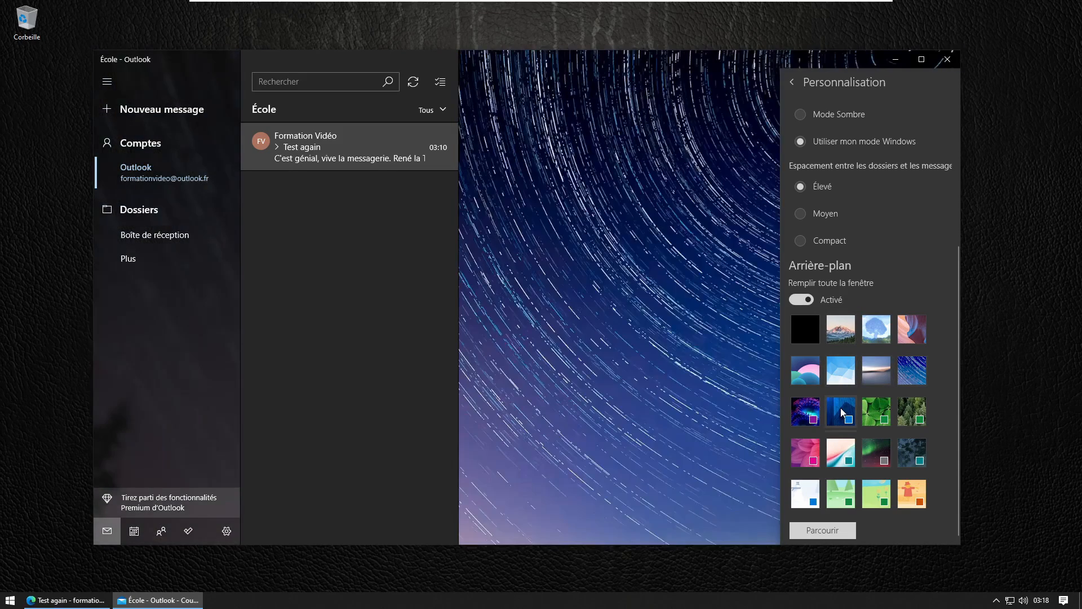
click(845, 411)
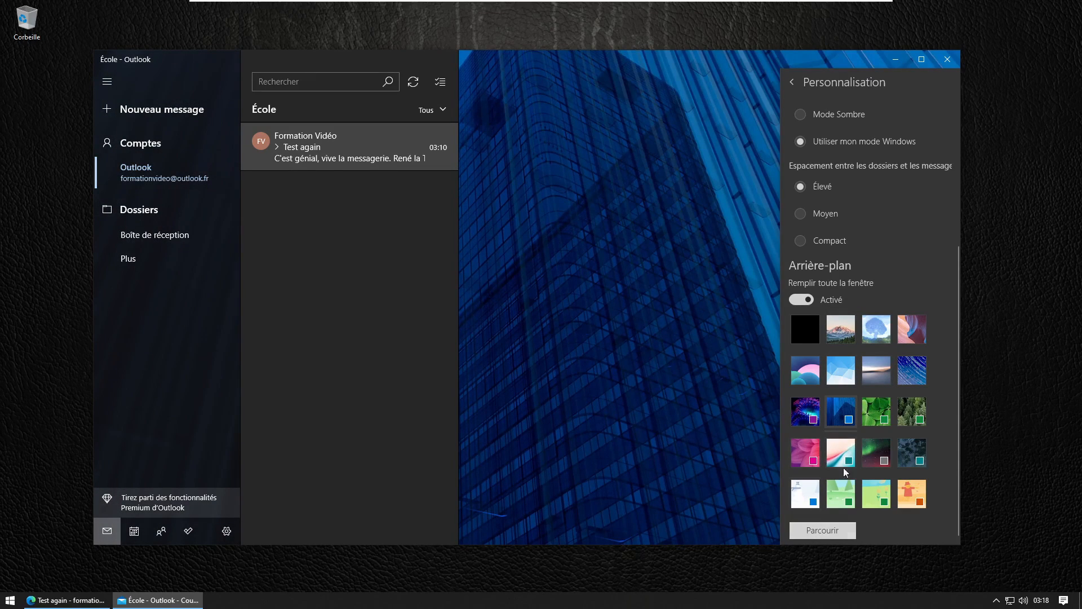
click(806, 332)
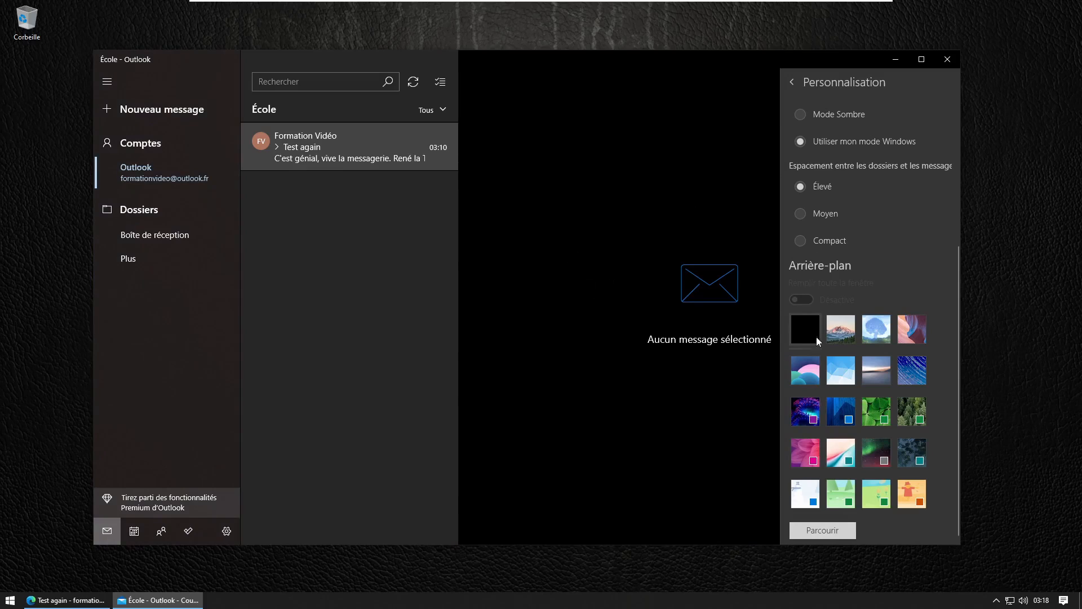
click(911, 493)
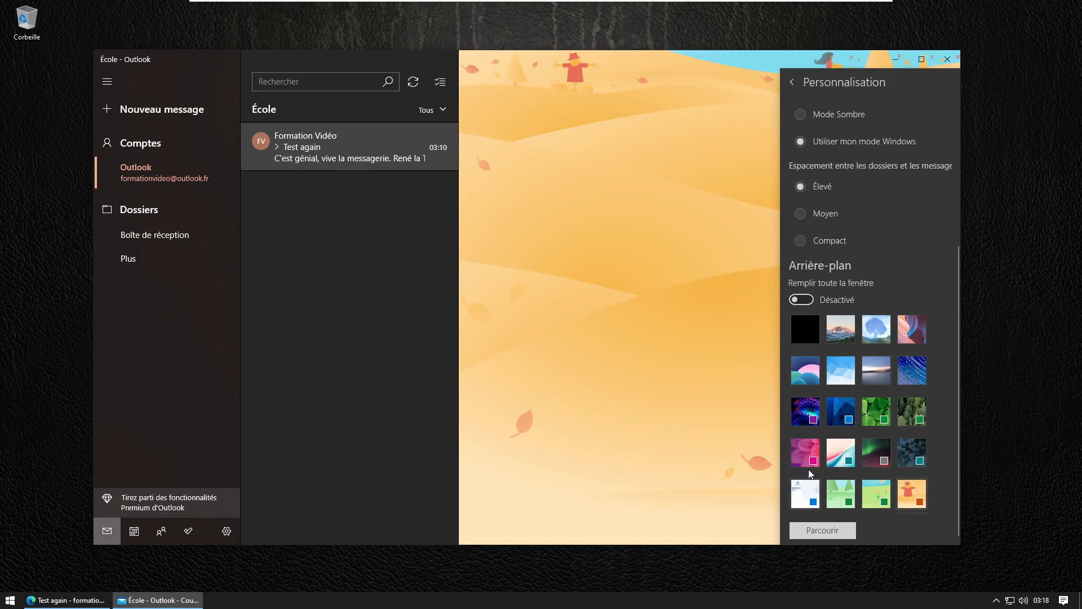
click(809, 452)
click(805, 408)
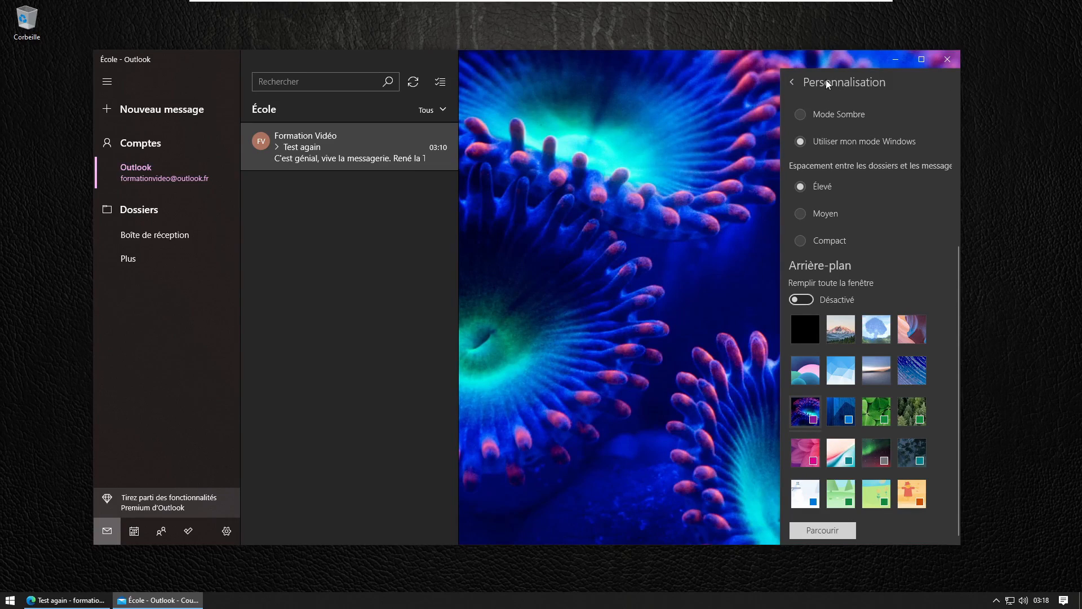
Step: Leave the Personnalisation settings and open the Réponses automatiques settings
click(792, 83)
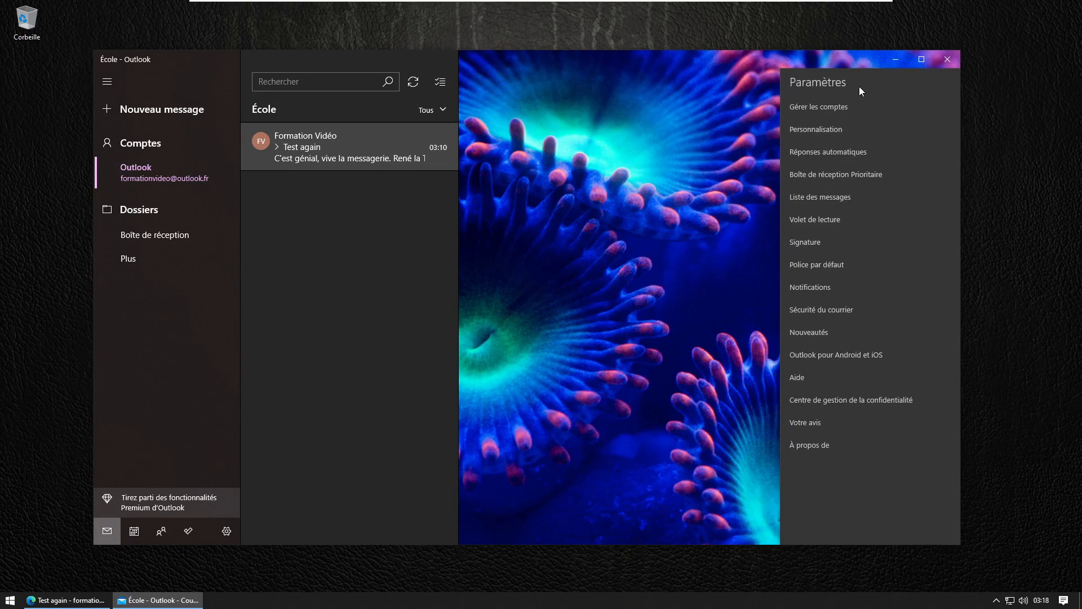
click(828, 158)
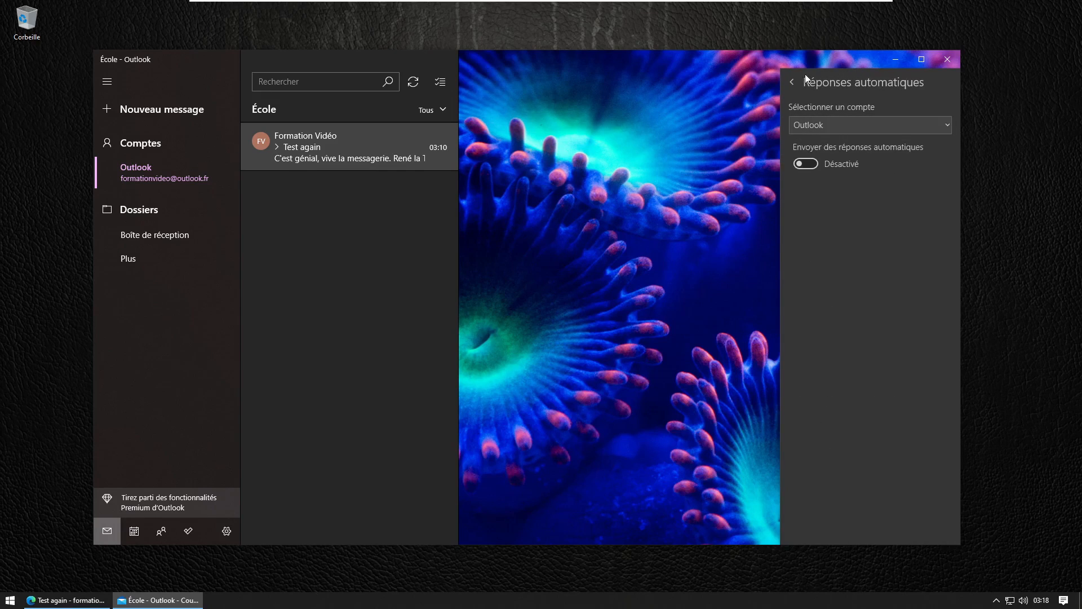
Step: Open the Signature settings and replace the Outlook account's default mail signature with the text FV
click(792, 82)
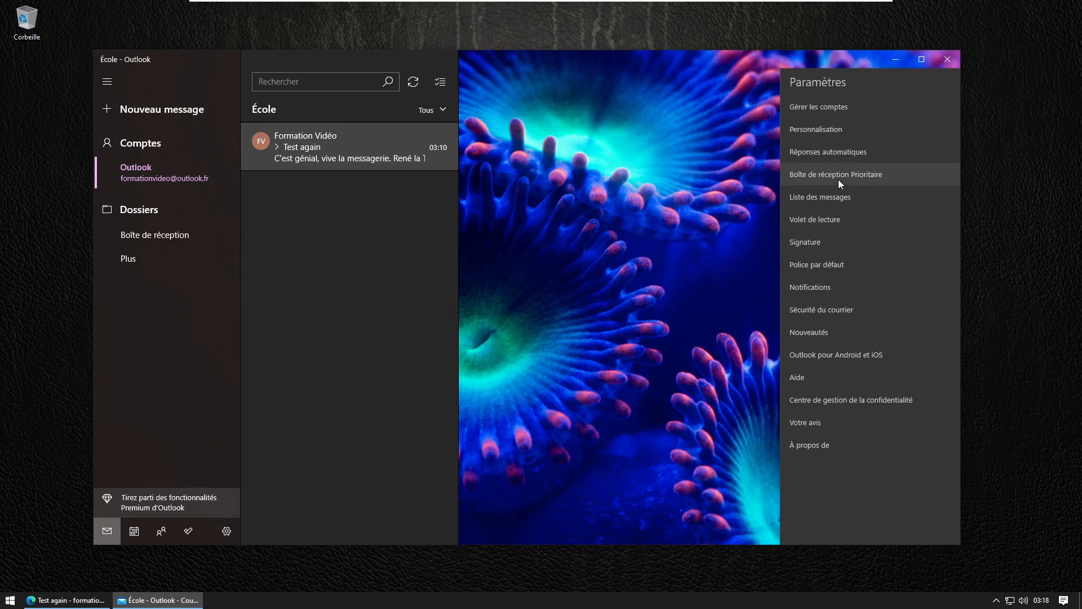
click(835, 237)
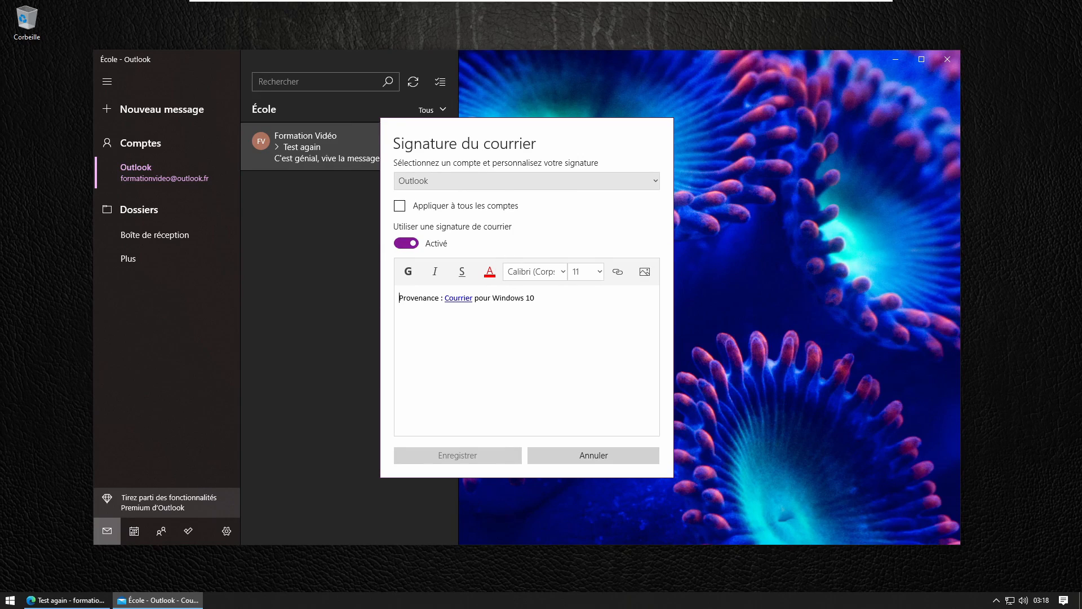
key(ctrl+a)
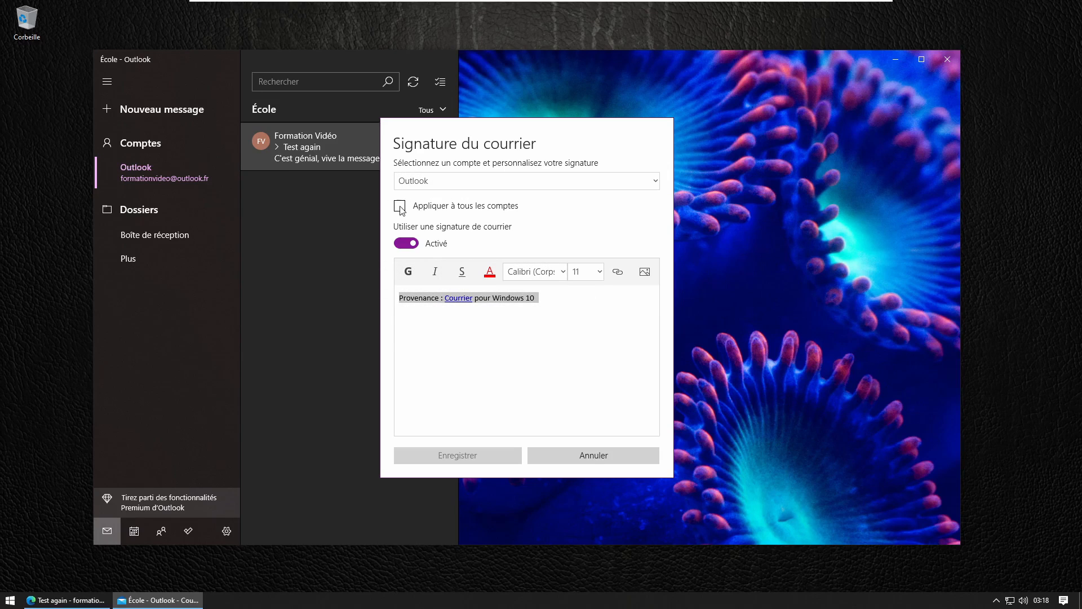
click(446, 183)
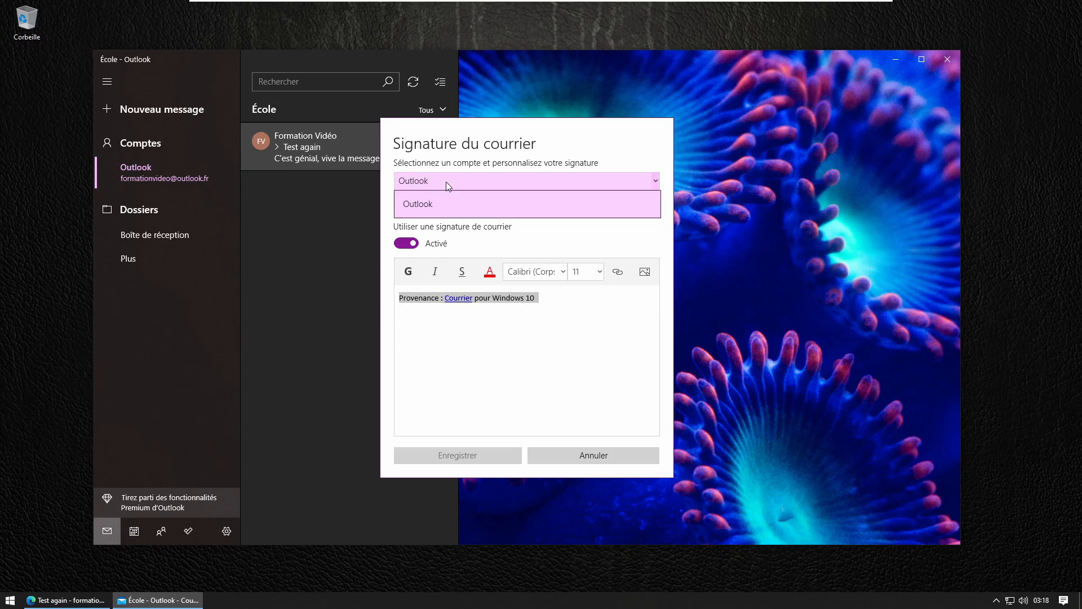
click(559, 236)
click(536, 298)
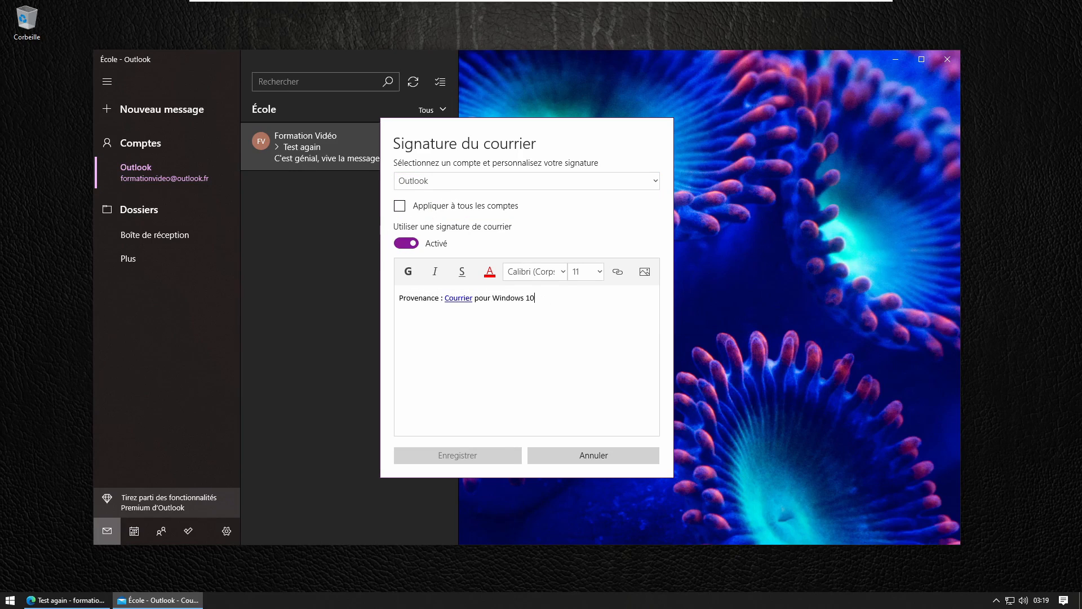
drag(377, 292, 326, 287)
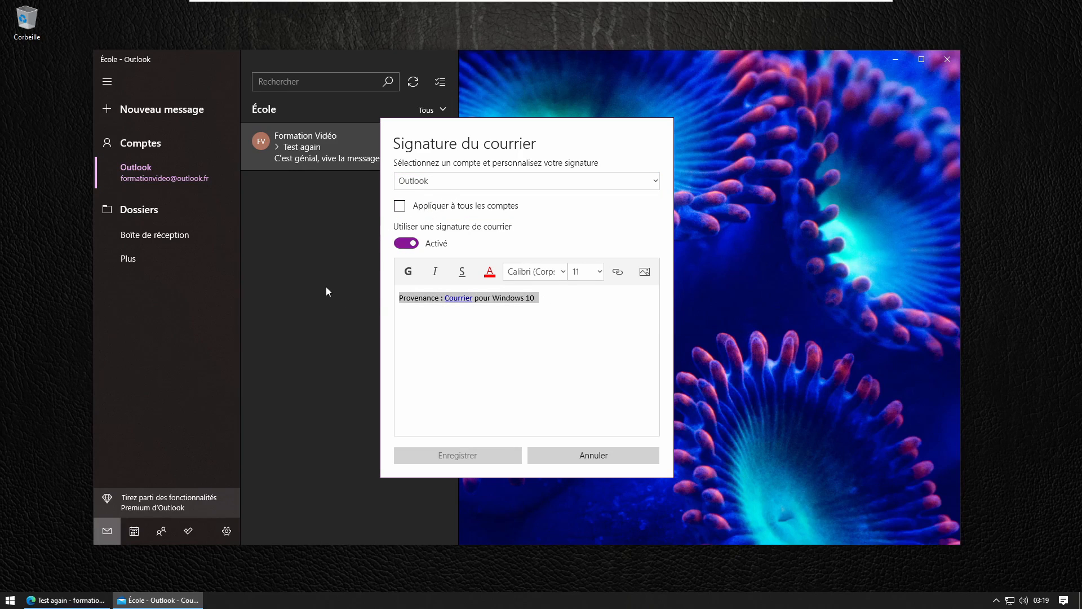
key(Delete)
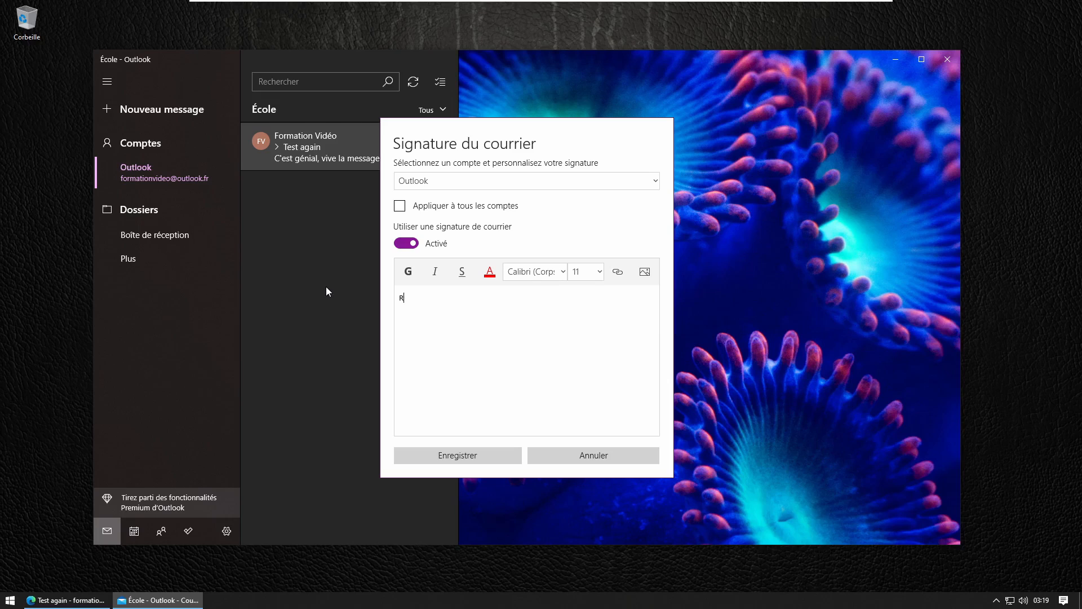
text(FV)
Step: Make the FV signature text bold and save the signature
drag(411, 298, 388, 302)
click(411, 273)
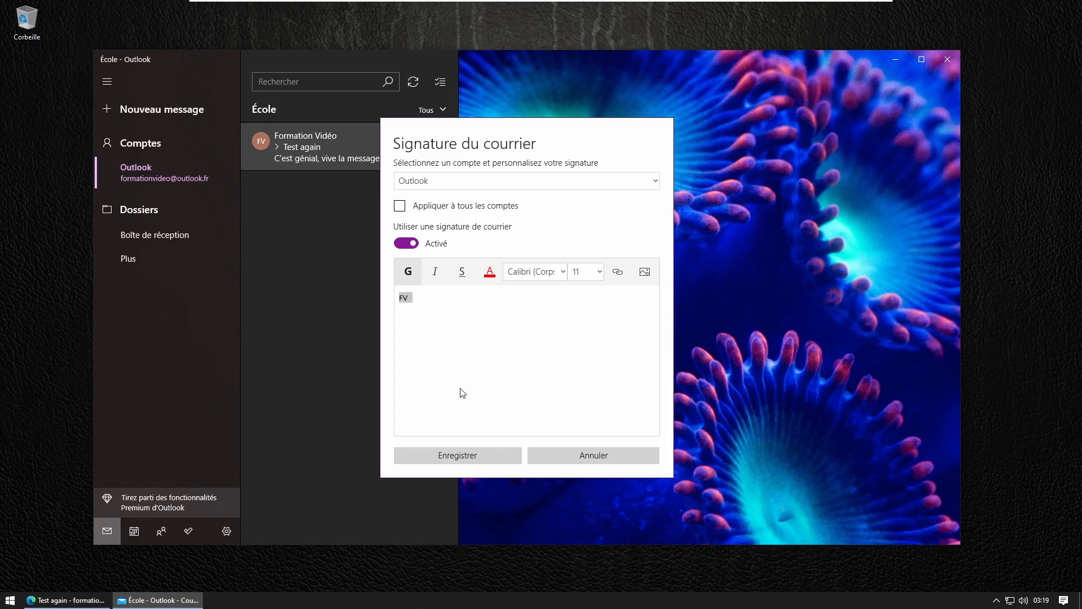
click(475, 457)
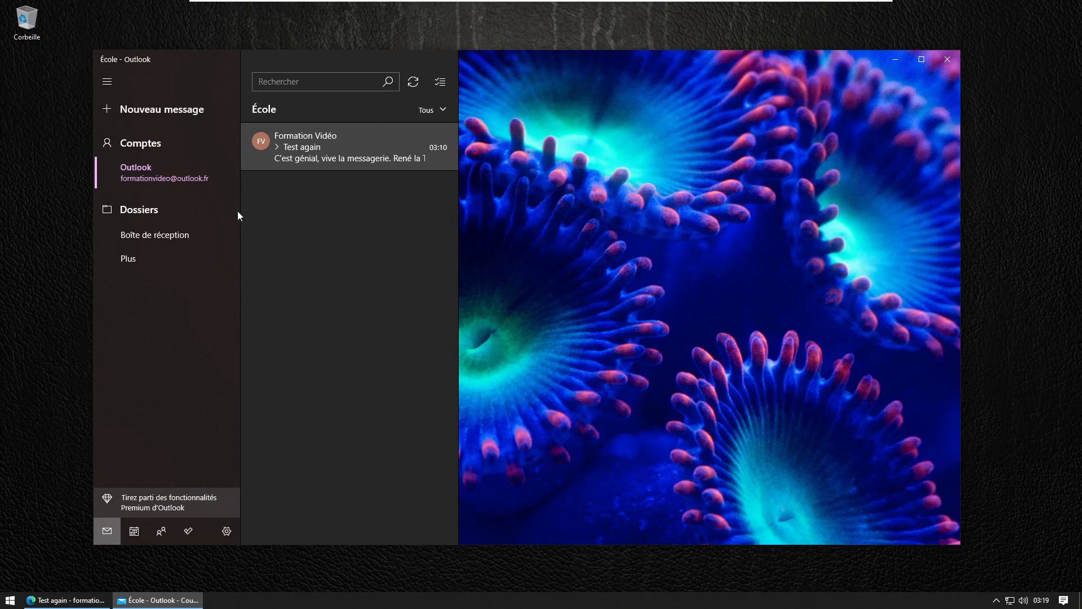
Step: Start a new message to check the signature, and place the cursor in the body above it
click(139, 115)
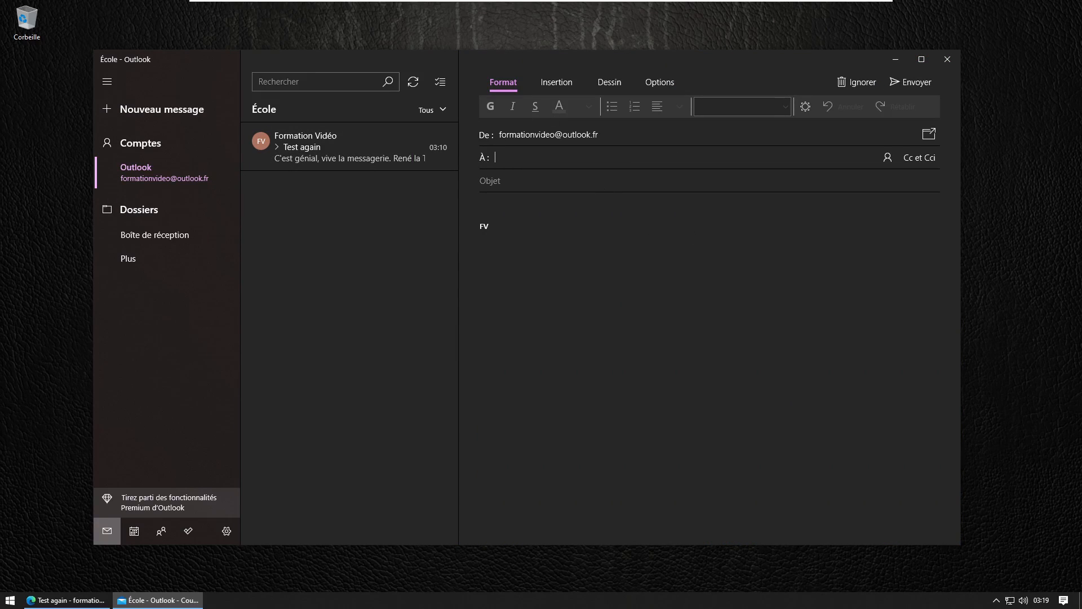
click(498, 225)
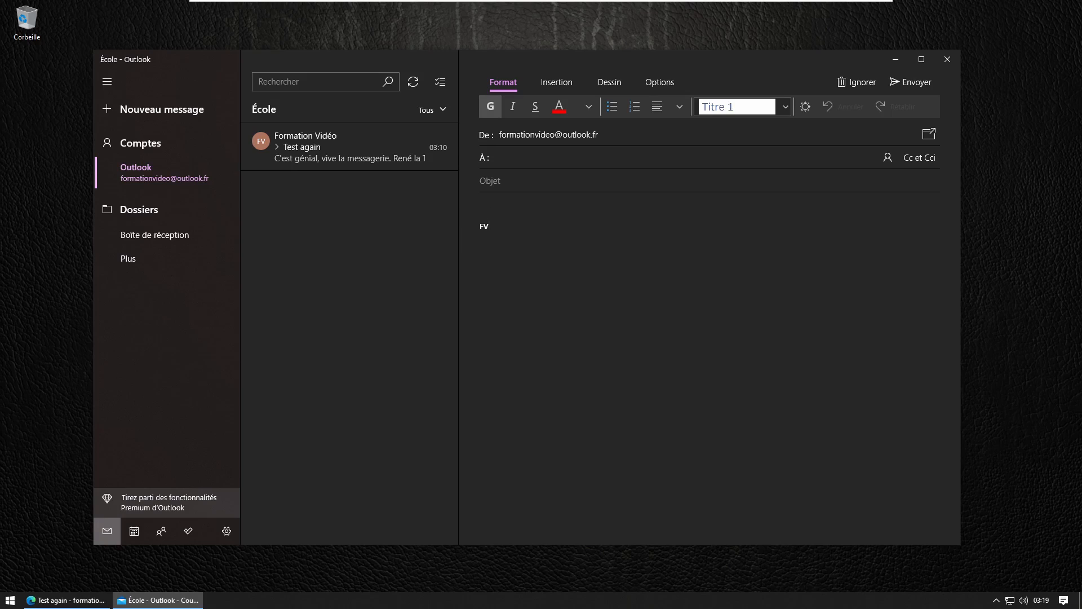
click(481, 204)
Step: Try the blue accent colour in the Personnalisation settings, set it to light magenta, and return to the settings list
click(225, 532)
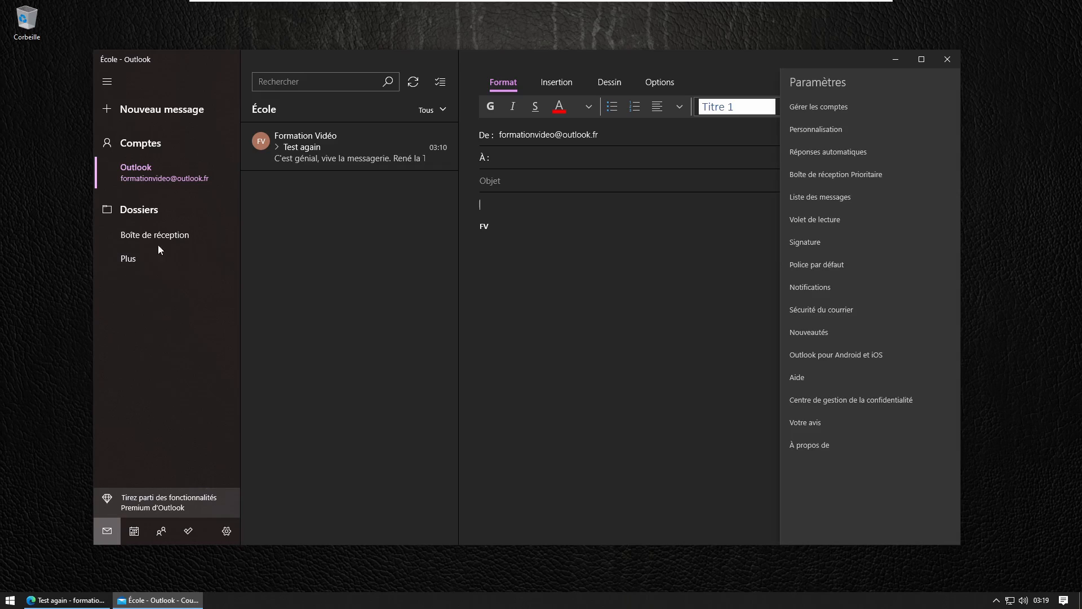
click(881, 129)
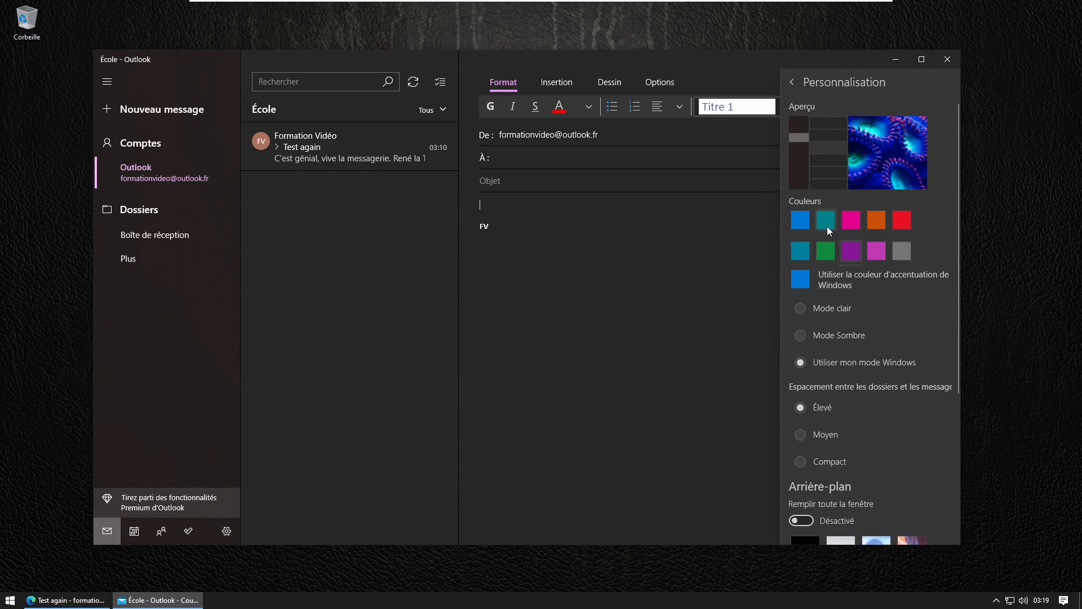
click(800, 221)
click(877, 250)
scroll(899, 320, down, 4)
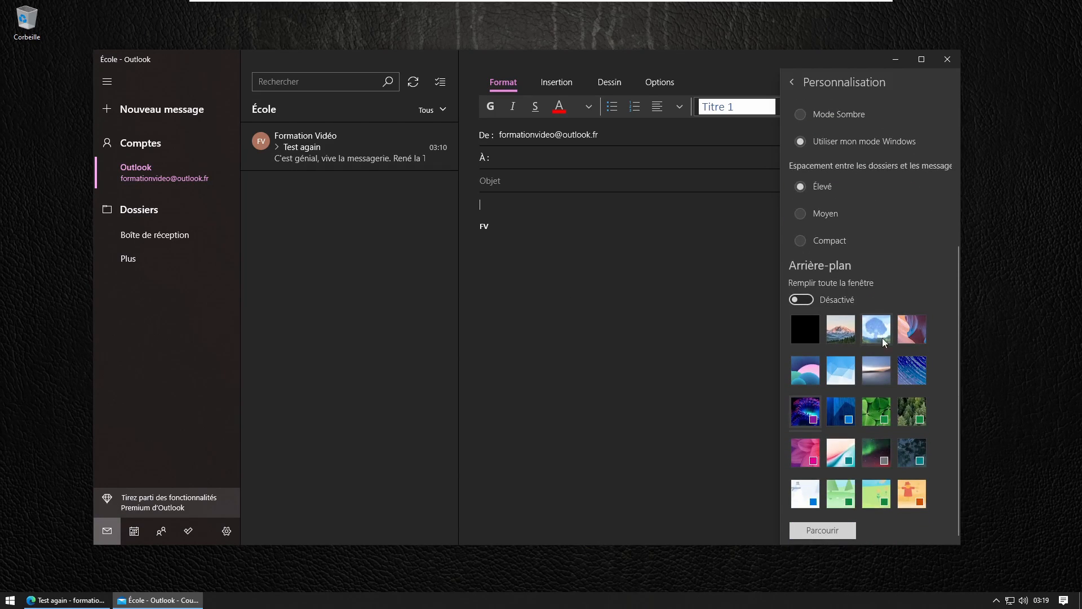
click(792, 82)
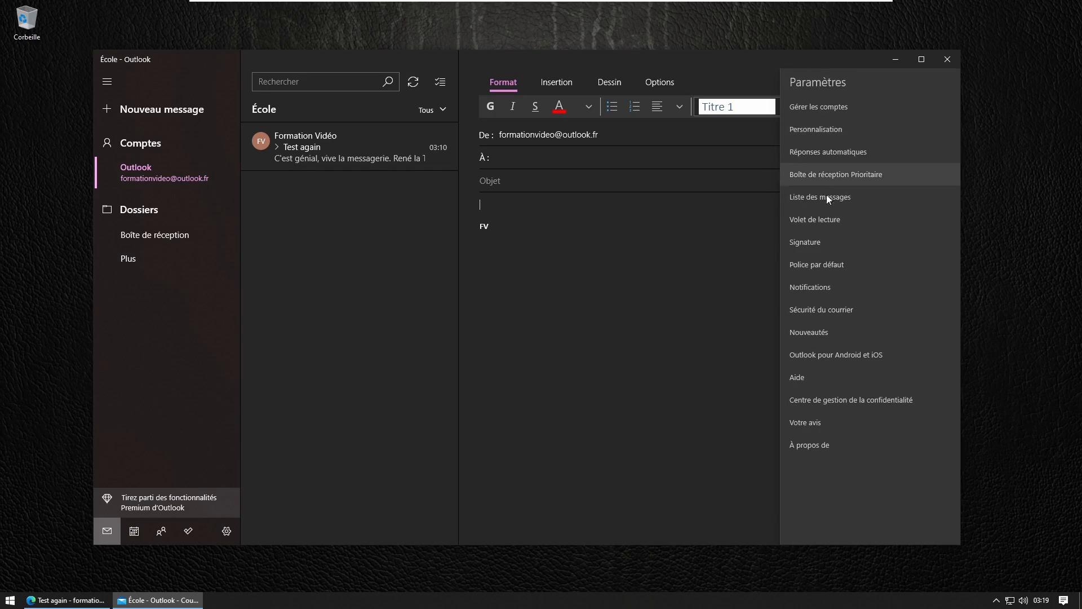
Step: Review the Notifications and Sécurité du courrier settings, and close the settings
click(837, 286)
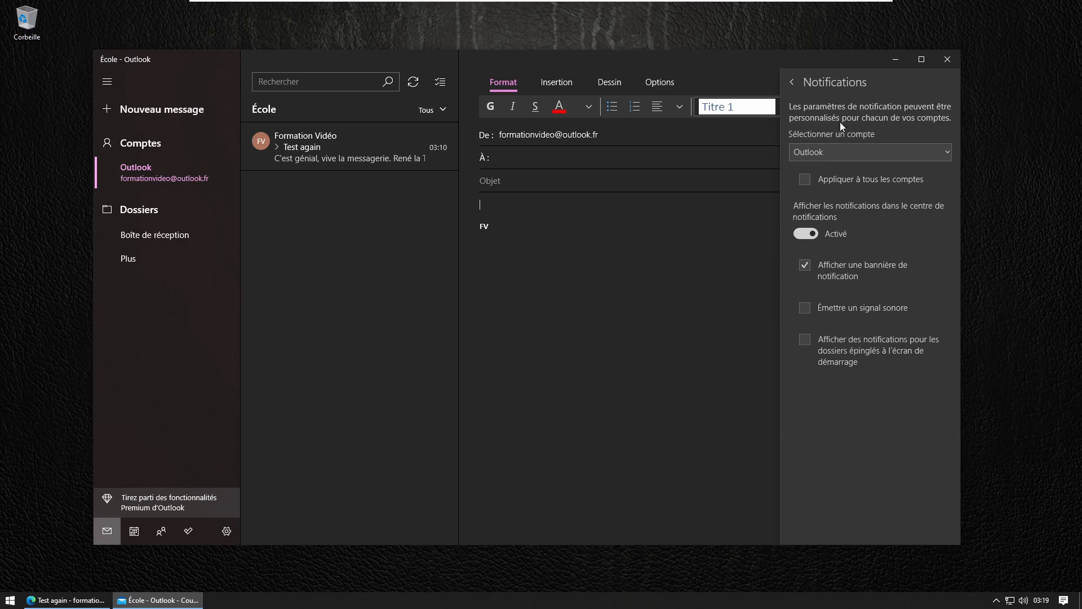
click(792, 82)
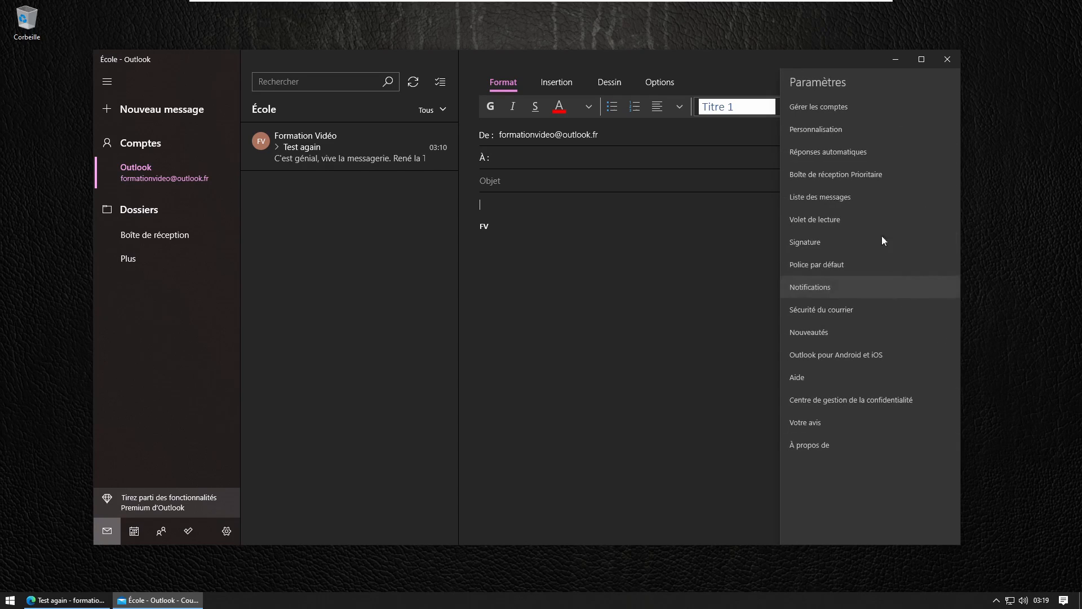
click(873, 315)
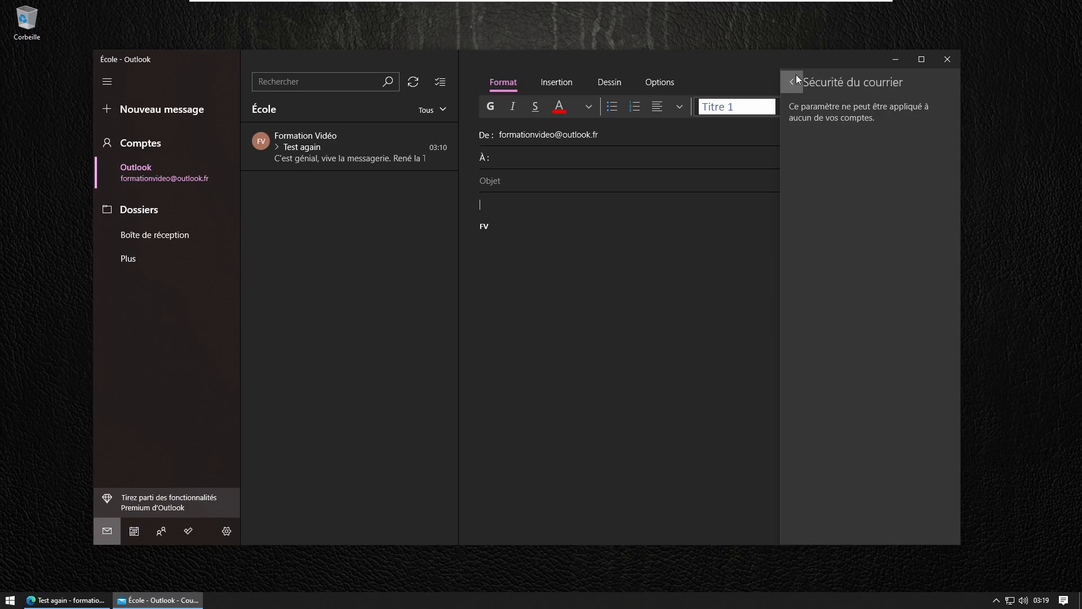
click(792, 82)
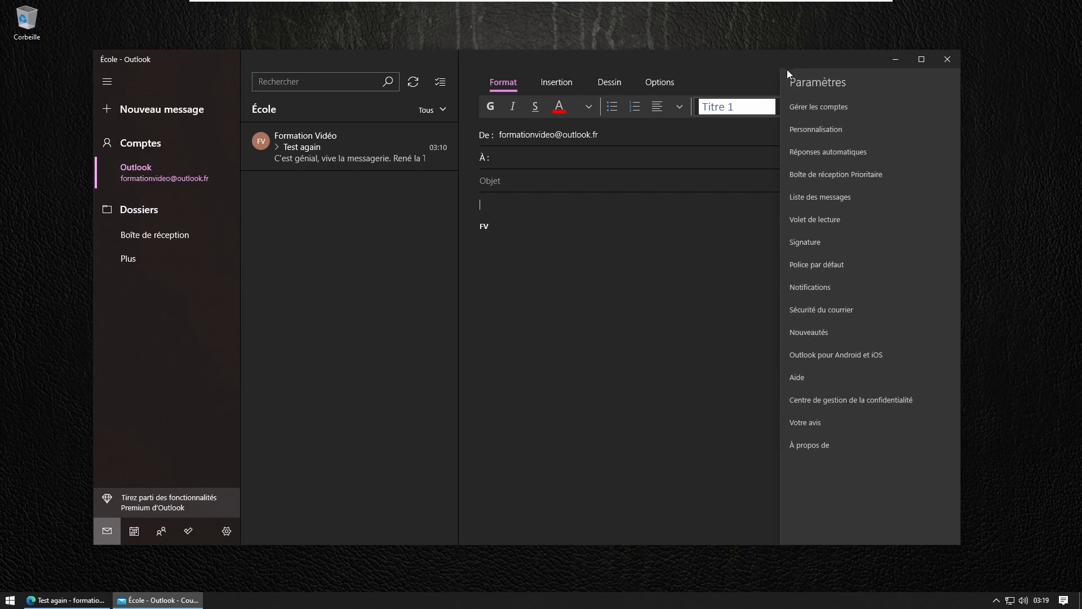
click(336, 365)
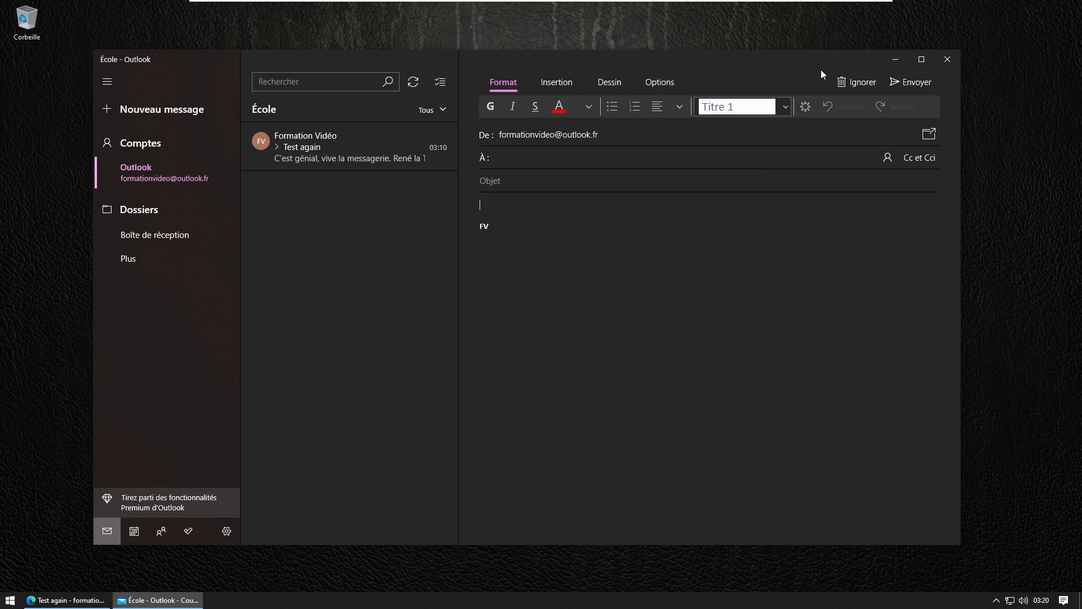
Step: Show the draft's Cc and Cci fields, and try the draft in its own movable window before closing it
click(922, 158)
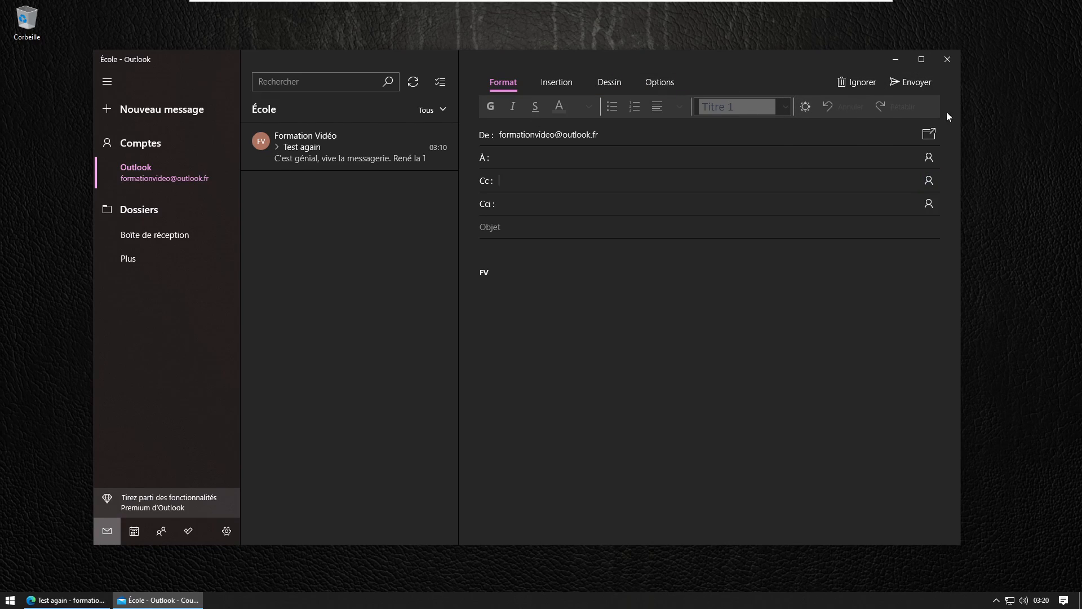
click(927, 133)
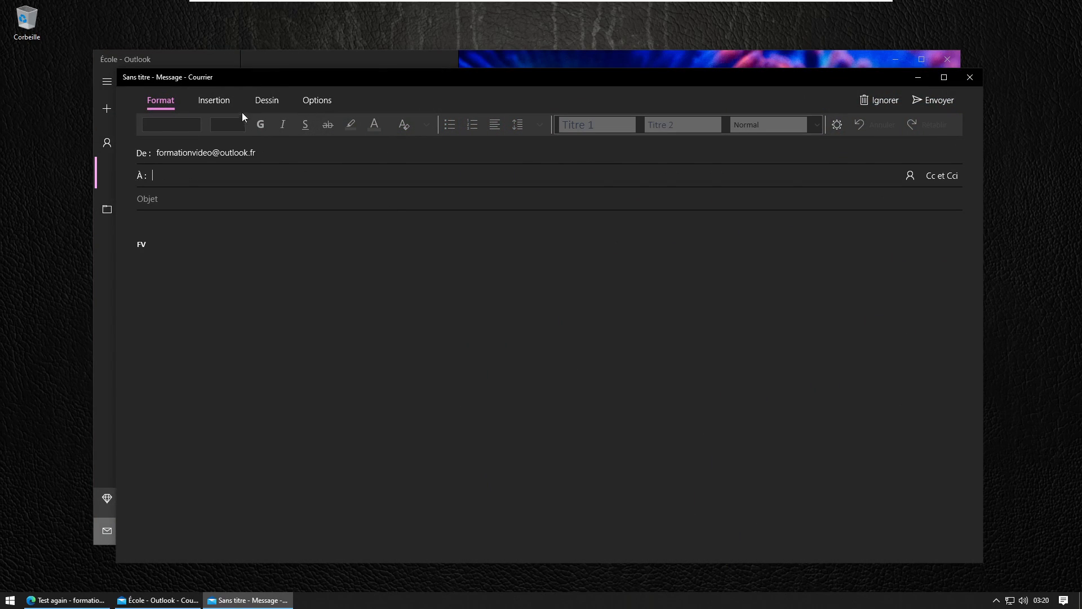
mouse_move(270, 79)
mouse_down()
mouse_move(309, 80)
mouse_move(289, 55)
mouse_move(259, 73)
mouse_up()
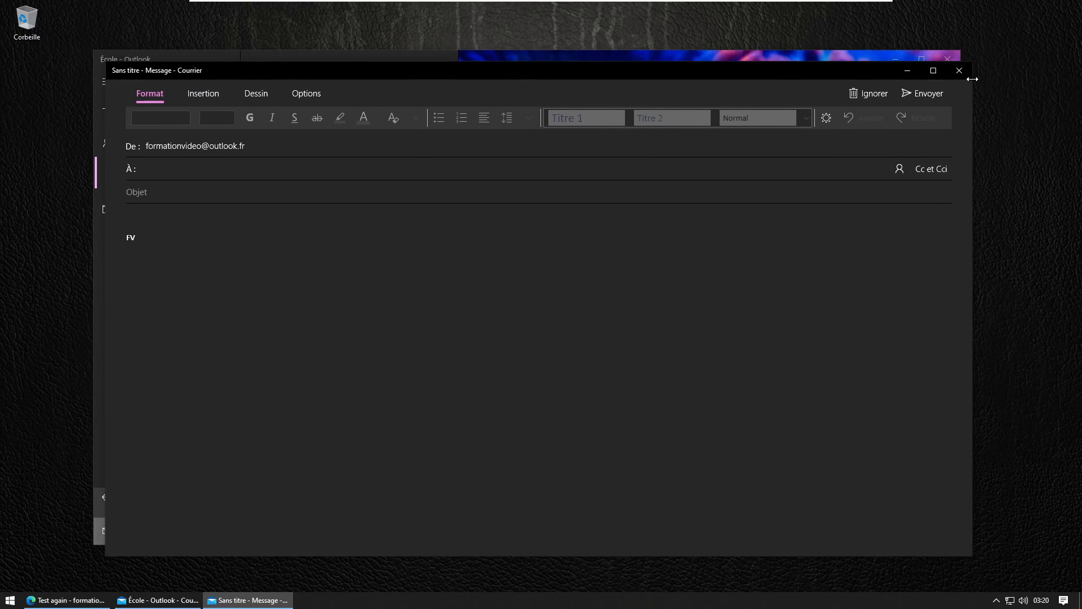
mouse_move(500, 74)
mouse_down()
mouse_move(540, 57)
mouse_move(504, 69)
mouse_up()
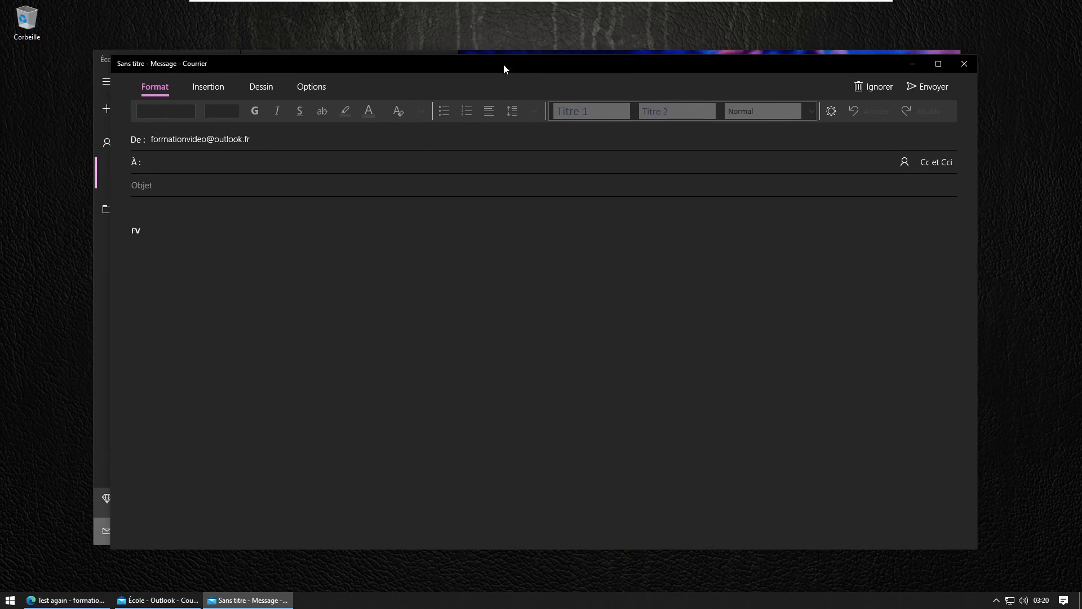
click(963, 63)
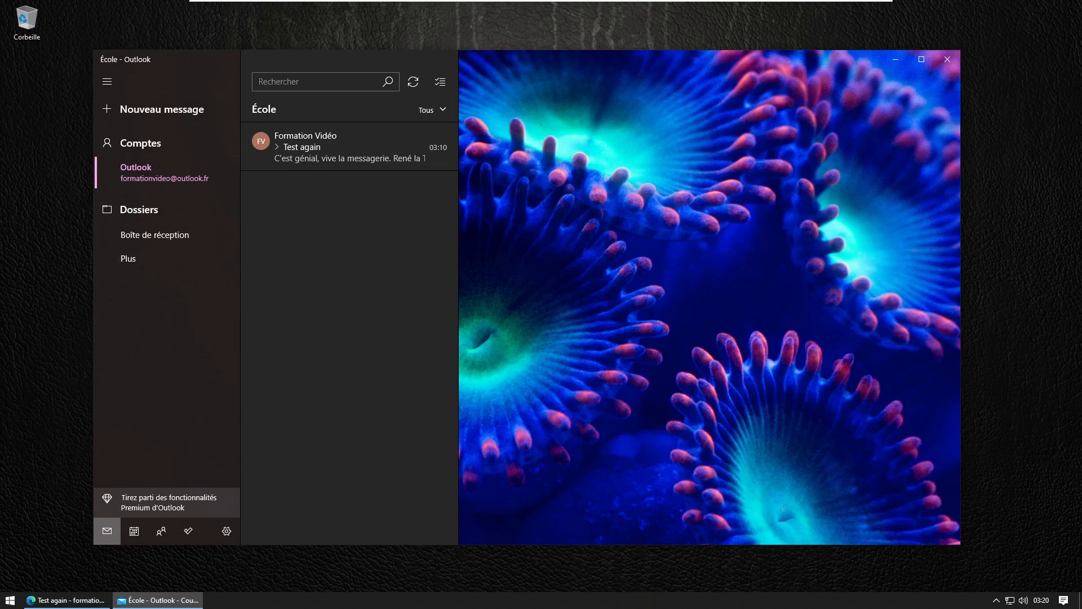
Step: Expand the Test again conversation in the École folder and start another new message
click(350, 148)
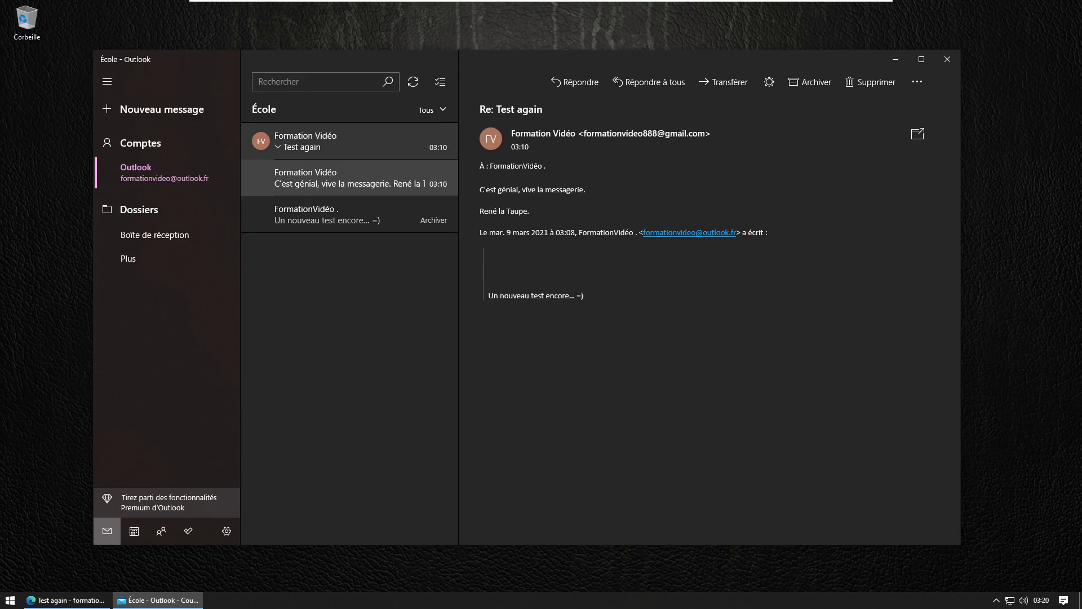
click(150, 109)
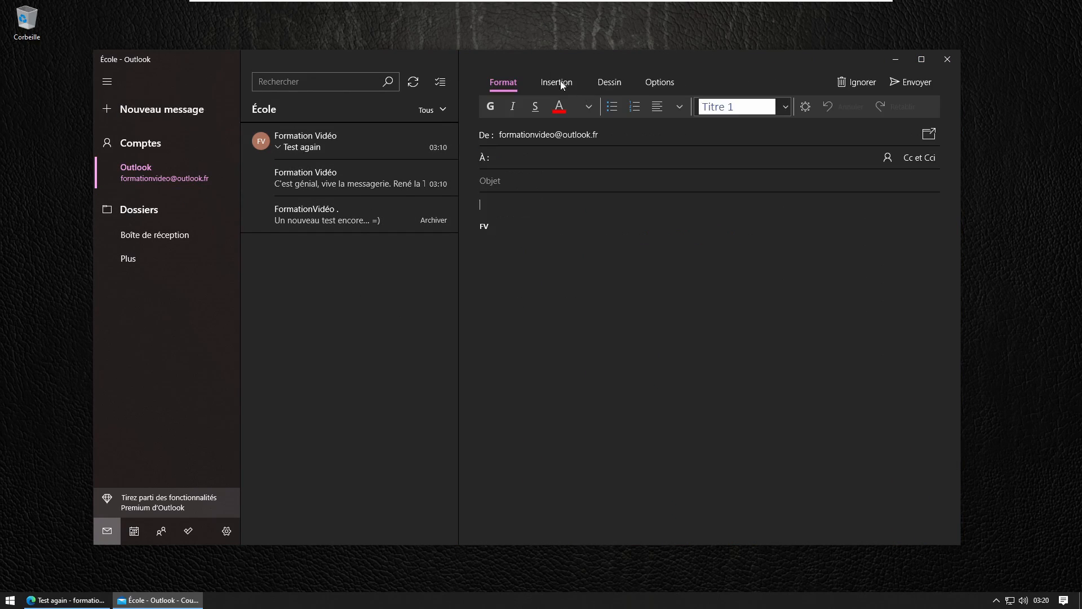
Step: Move and shrink the Mail window, and widen the message list against the composing pane
drag(527, 59, 505, 65)
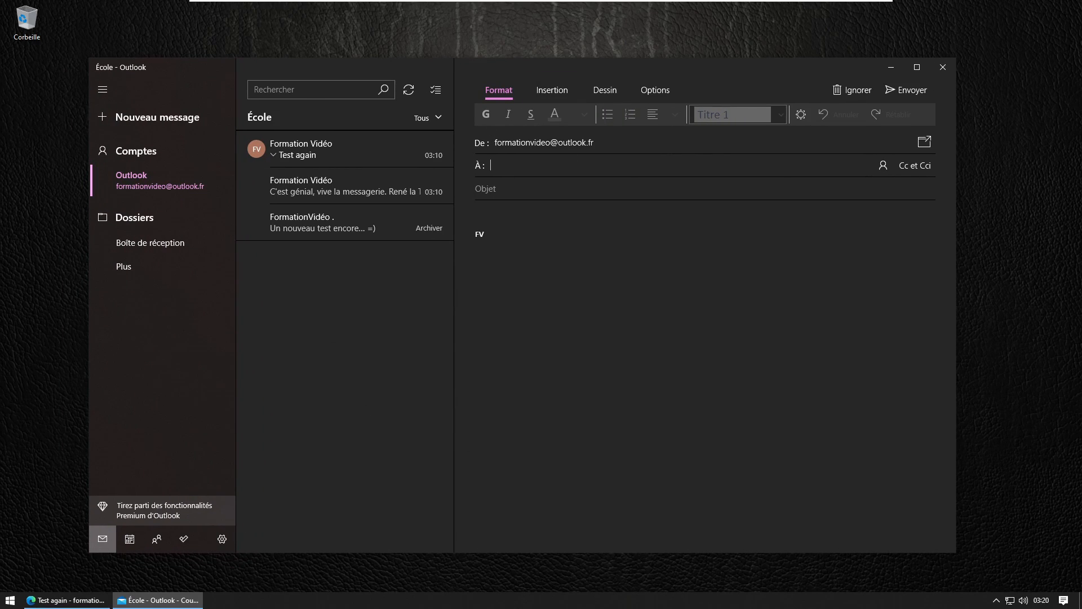
drag(952, 556, 932, 528)
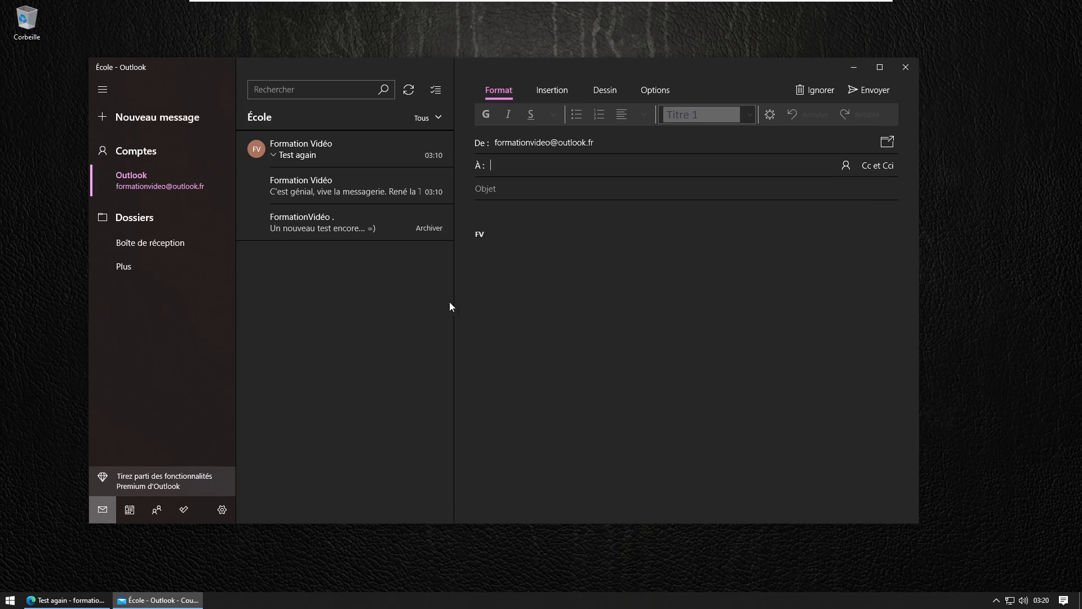
drag(455, 301, 705, 288)
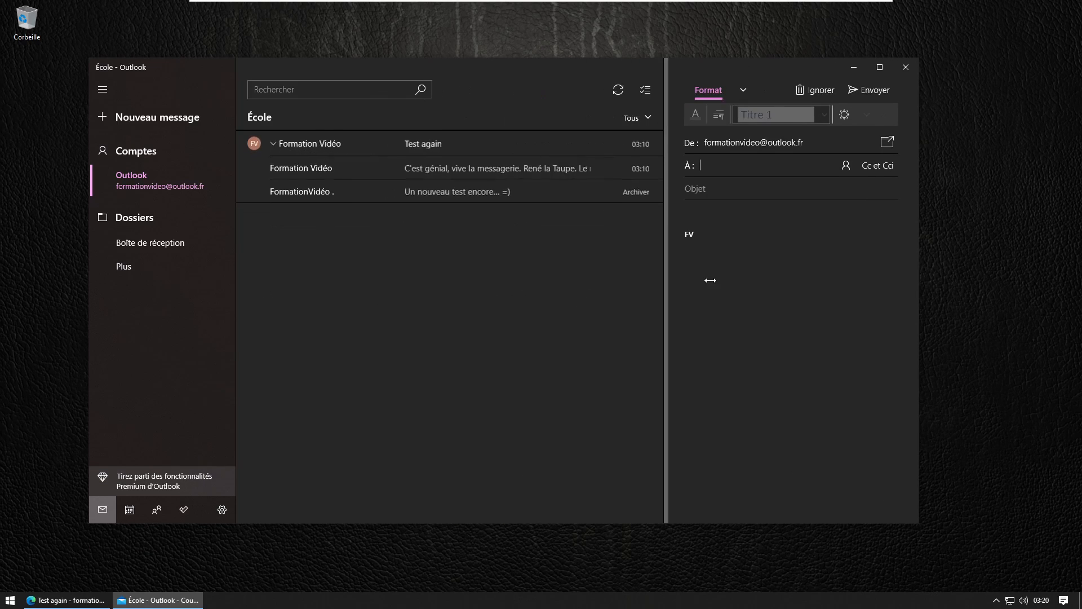
Step: Maximise the Mail window, narrow the message list, and open the reply in the Test again conversation
click(886, 67)
mouse_move(144, 228)
mouse_down()
mouse_move(47, 231)
mouse_move(343, 238)
mouse_move(115, 241)
mouse_move(142, 239)
mouse_up()
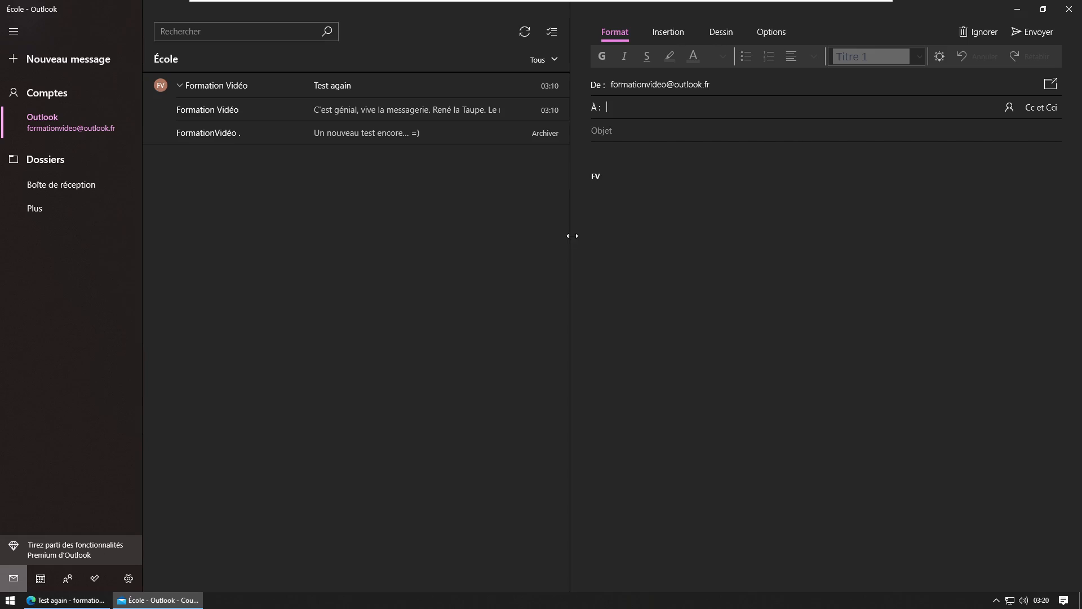
drag(571, 240, 443, 241)
click(247, 134)
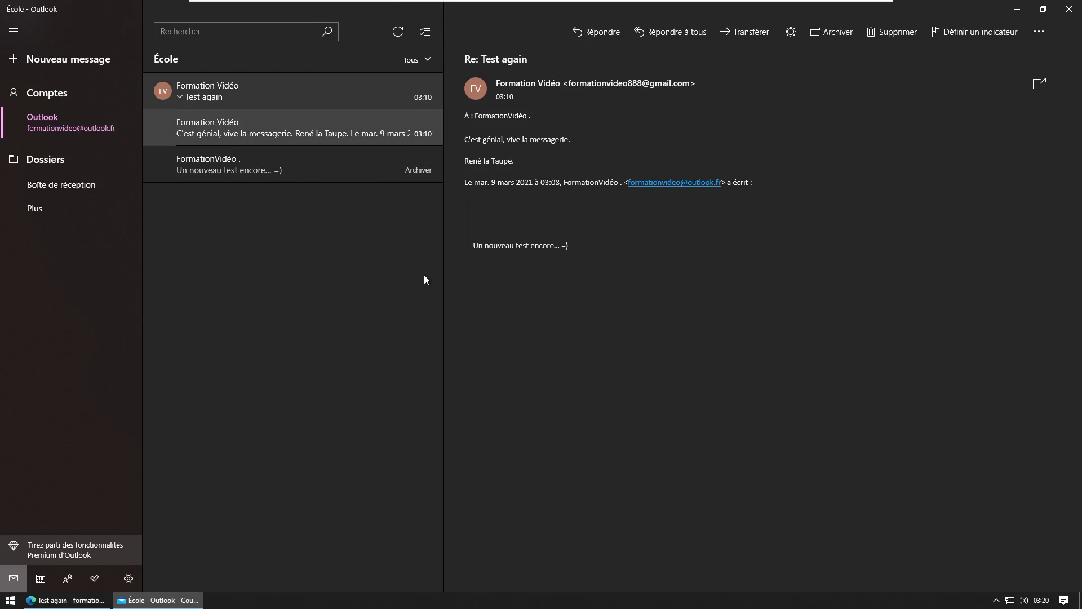
Step: Restore the Mail window to its smaller size, reposition it, and switch to the Contacts app
click(1043, 9)
drag(560, 74, 565, 48)
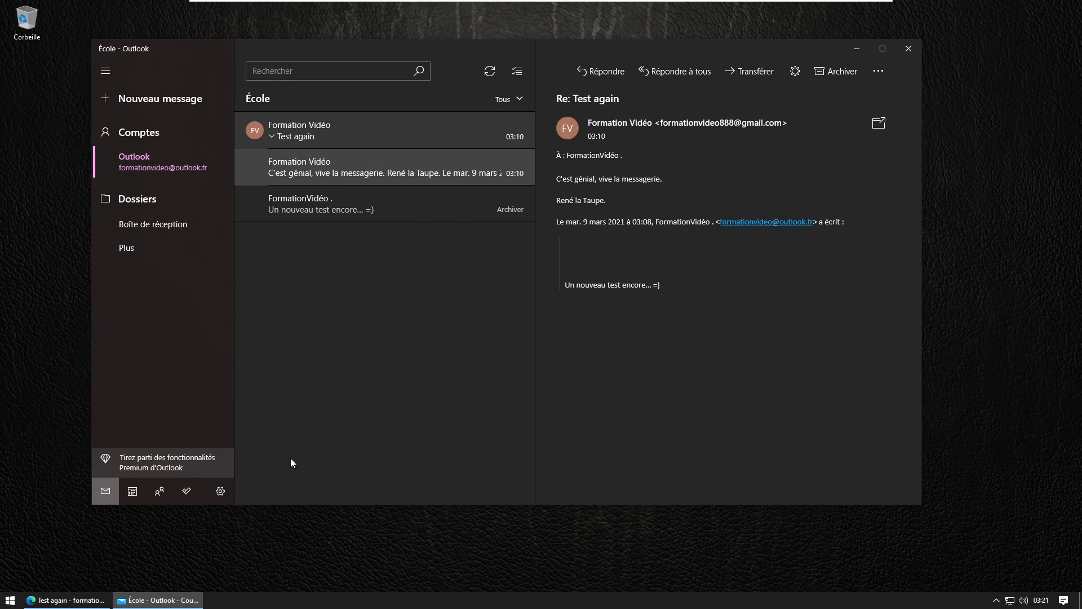
click(160, 490)
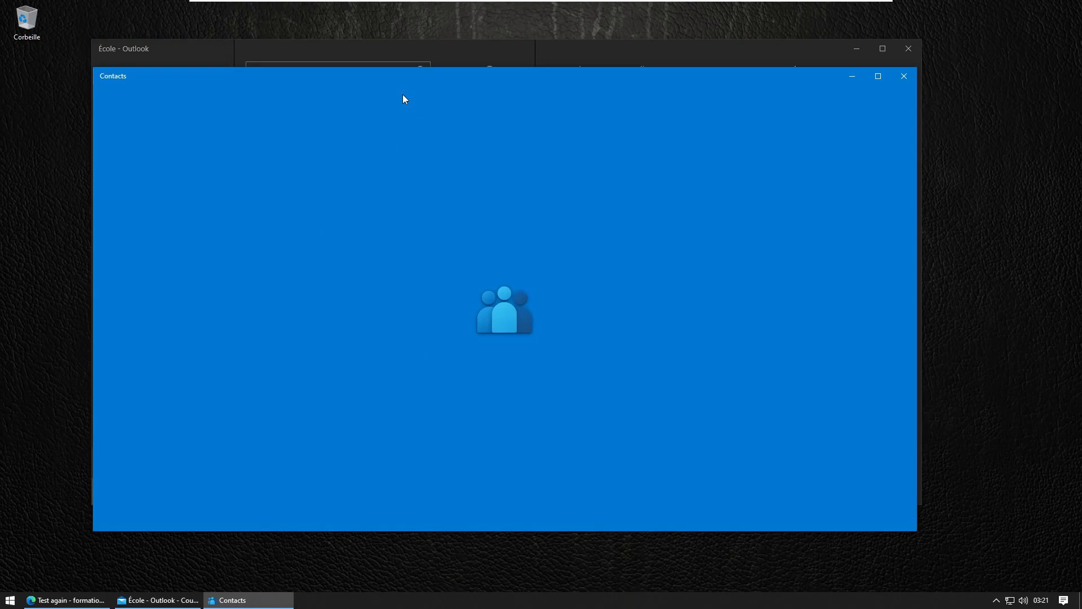